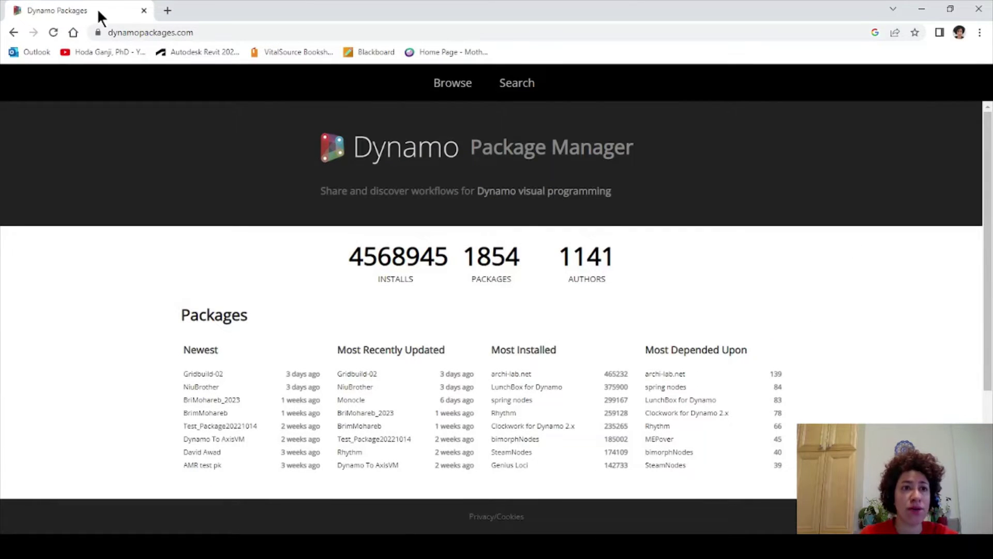
- Open the LunchBox for Dynamo package page and download version 2018.7.7 as a zip
{"action": "left_click", "coordinate": [523, 388]}
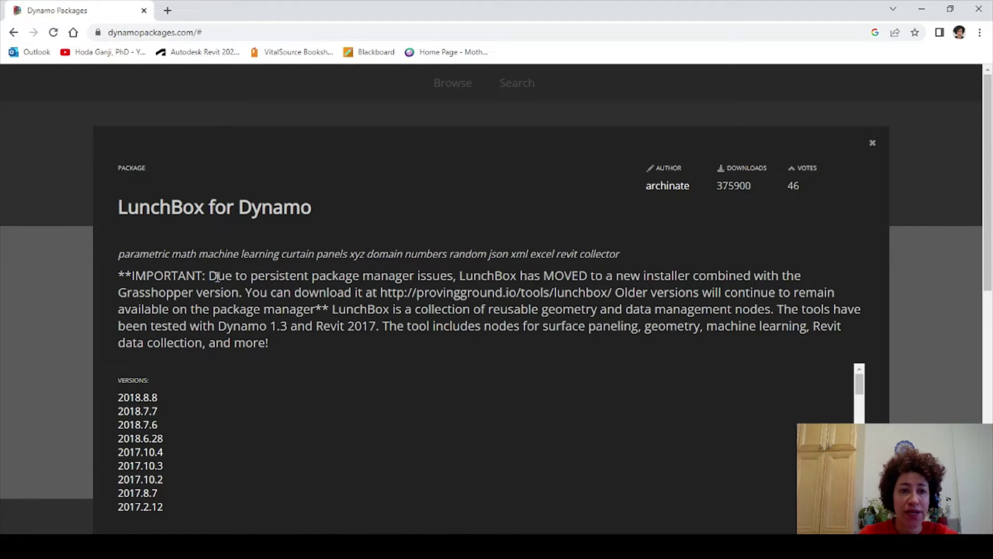
{"action": "left_click_drag", "start_coordinate": [208, 275], "coordinate": [246, 294]}
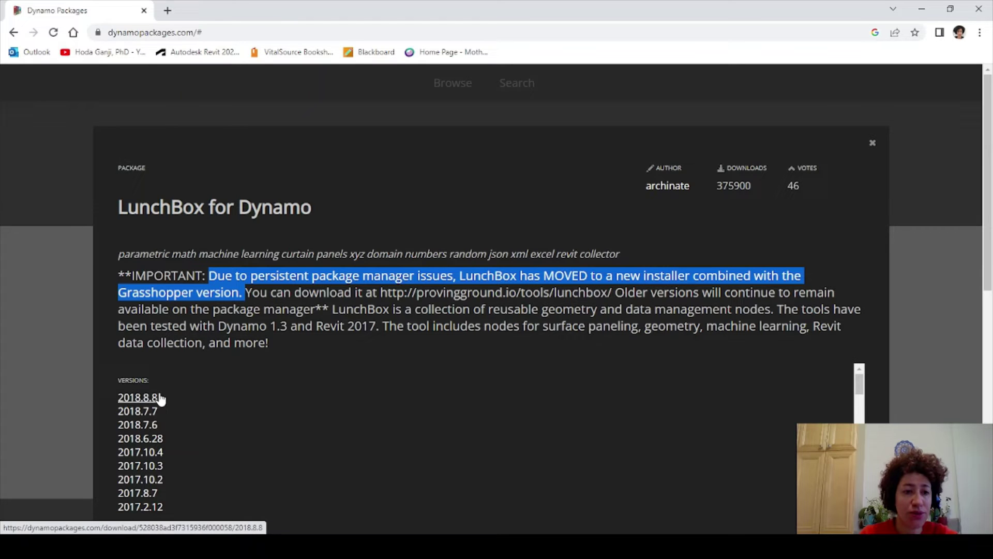
{"action": "left_click", "coordinate": [136, 403]}
{"action": "scroll", "coordinate": [135, 403], "scroll_direction": "down", "scroll_amount": 3}
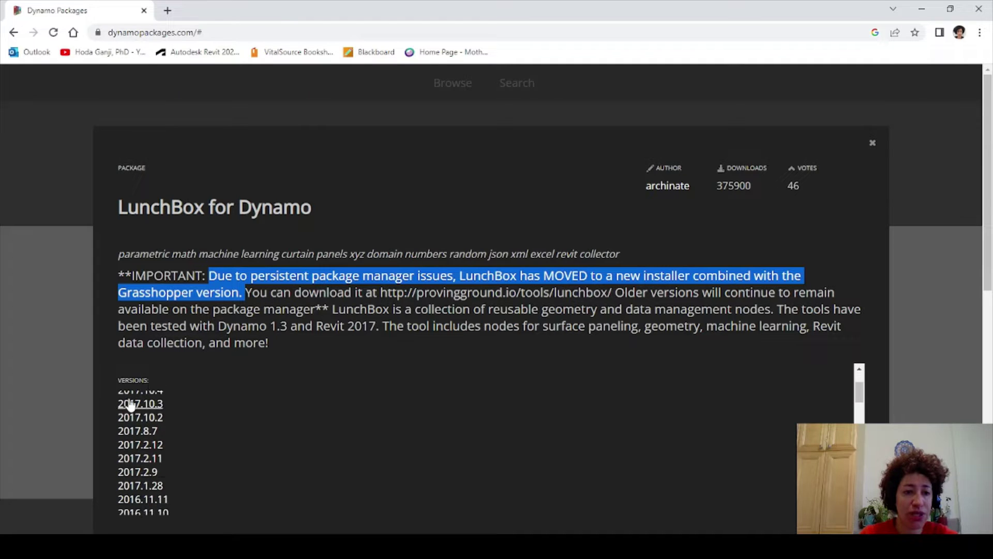
{"action": "scroll", "coordinate": [158, 395], "scroll_direction": "up", "scroll_amount": 3}
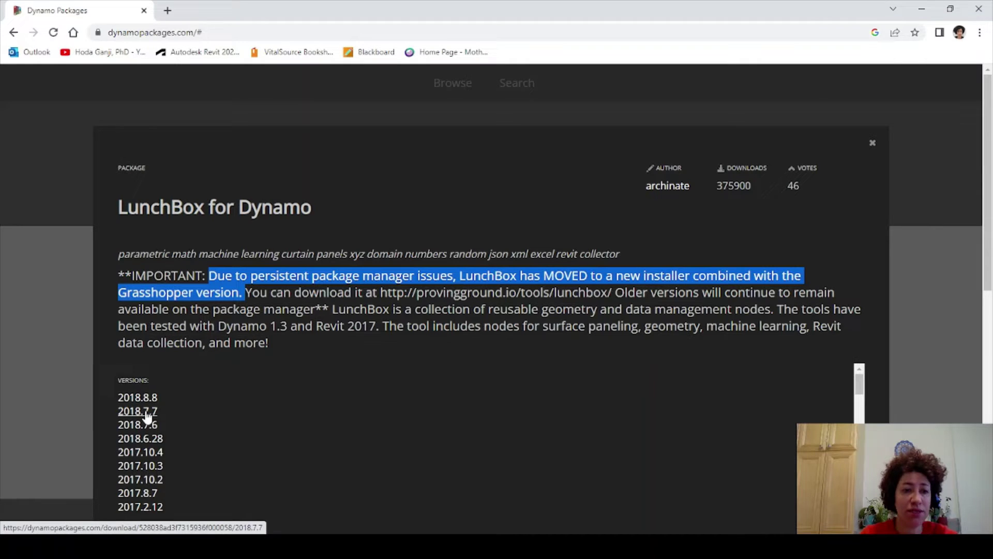
{"action": "left_click", "coordinate": [146, 412]}
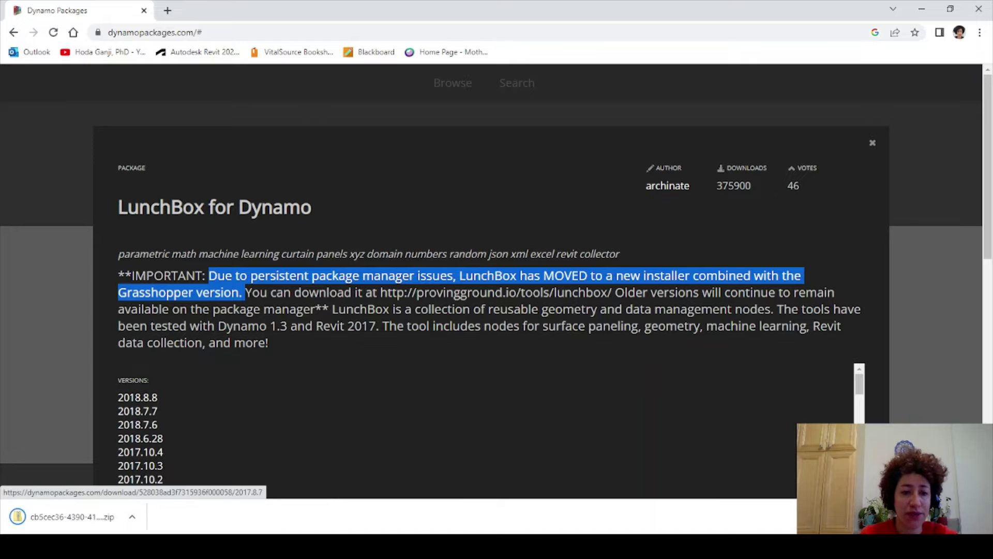
- Extract the downloaded LunchBox zip into Downloads with 7-Zip Extract Here
{"action": "left_click", "coordinate": [18, 516]}
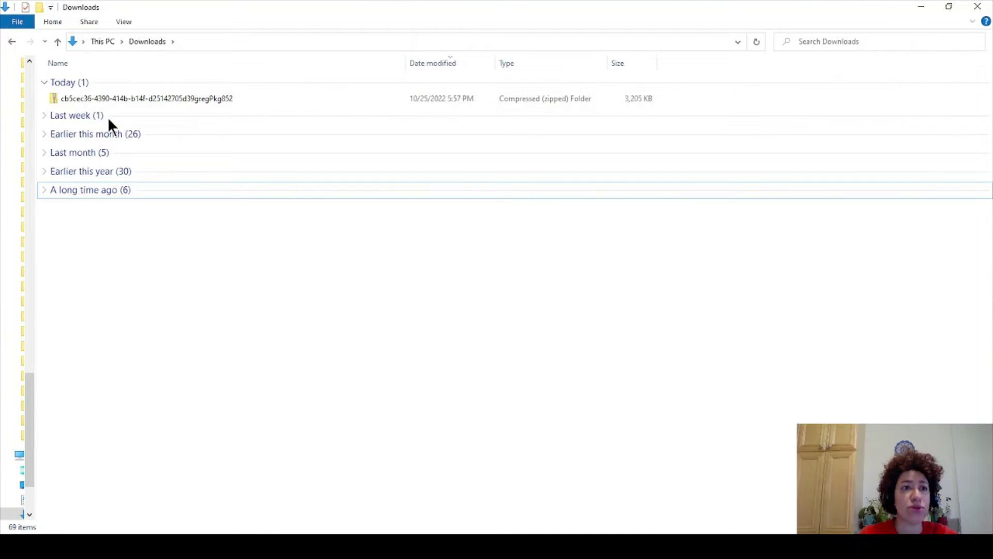
{"action": "left_click", "coordinate": [107, 98]}
{"action": "right_click", "coordinate": [107, 97]}
{"action": "mouse_move", "coordinate": [152, 165]}
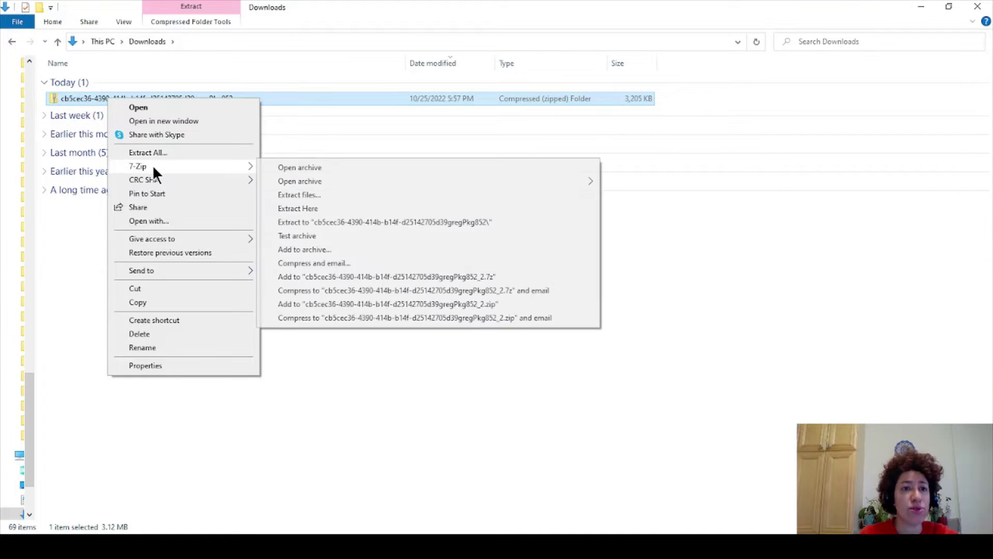
{"action": "left_click", "coordinate": [305, 207]}
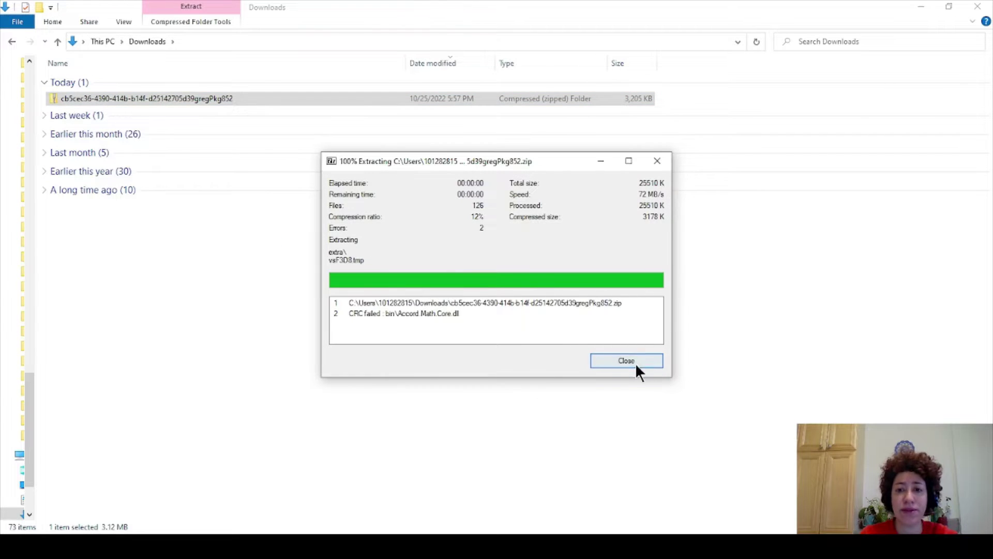
{"action": "left_click", "coordinate": [636, 365]}
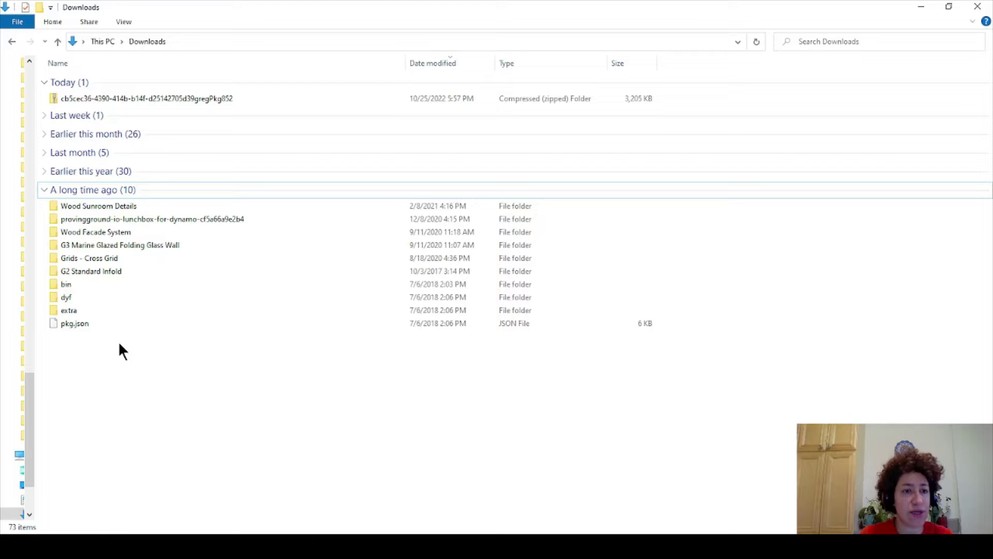
- Create a Lunchbox folder and move bin, dyf, extra and pkg.json into it
{"action": "left_click_drag", "start_coordinate": [119, 342], "coordinate": [53, 283]}
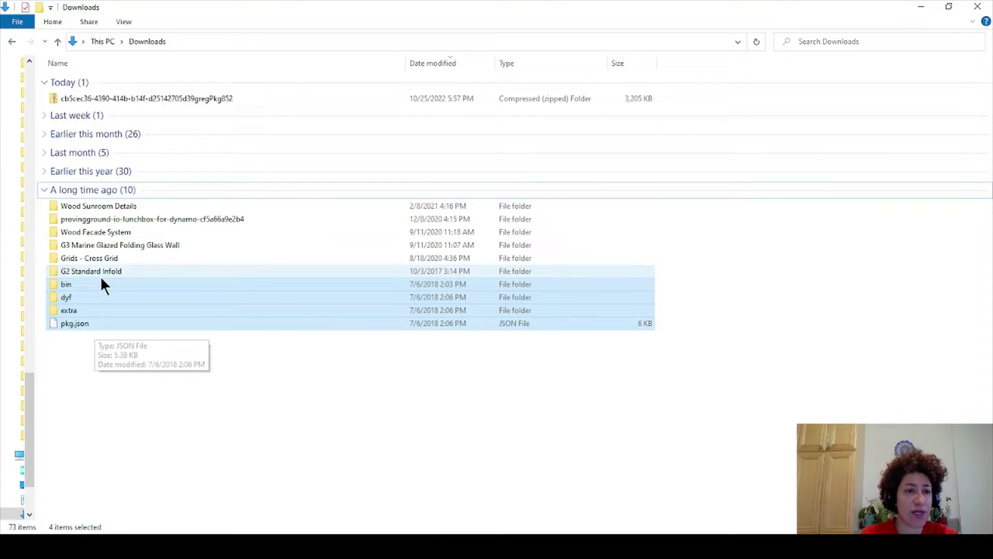
{"action": "right_click", "coordinate": [112, 387]}
{"action": "mouse_move", "coordinate": [163, 359]}
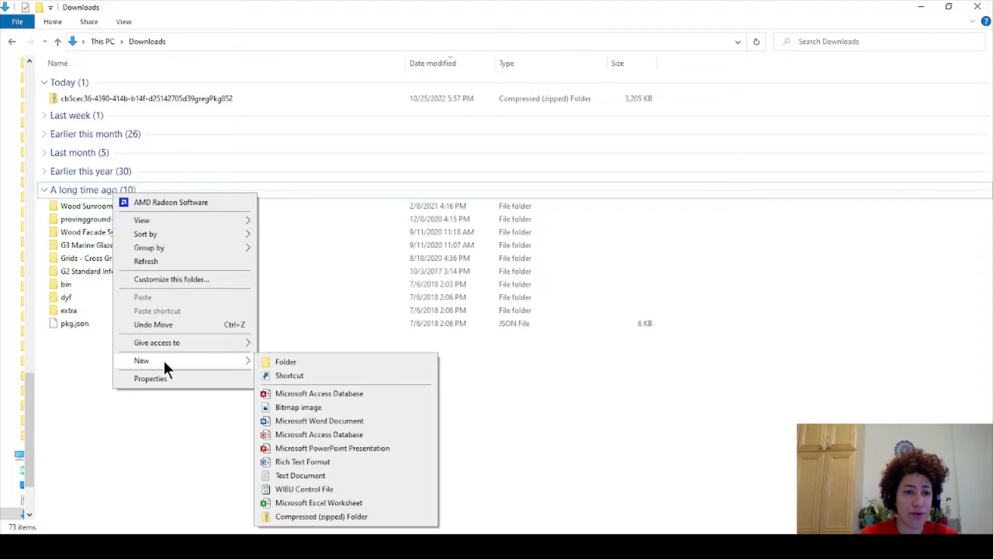
{"action": "left_click", "coordinate": [271, 362]}
{"action": "type", "text": "Lunchbox"}
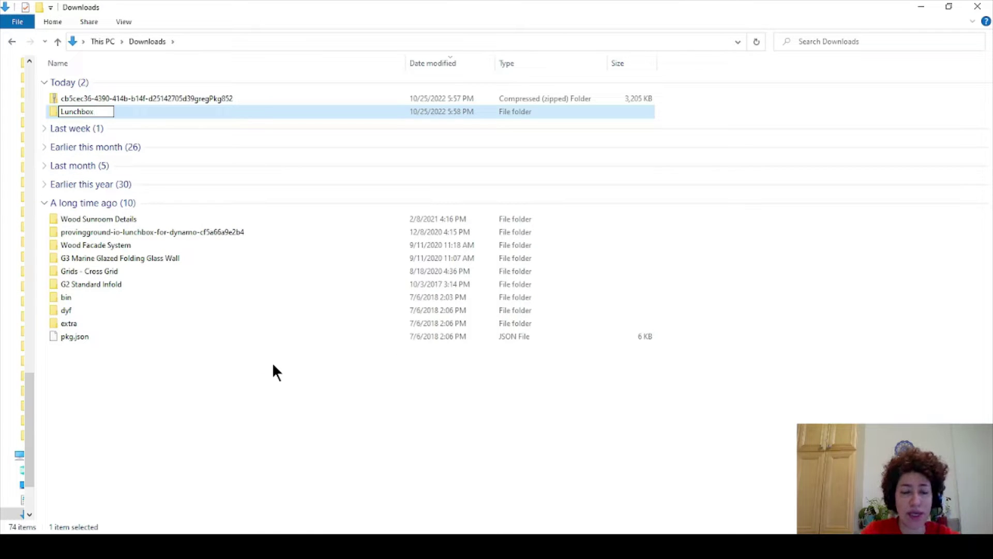
{"action": "key", "text": "Return"}
{"action": "left_click", "coordinate": [243, 393]}
{"action": "left_click_drag", "start_coordinate": [176, 390], "coordinate": [57, 293]}
{"action": "left_click_drag", "start_coordinate": [116, 303], "coordinate": [109, 111]}
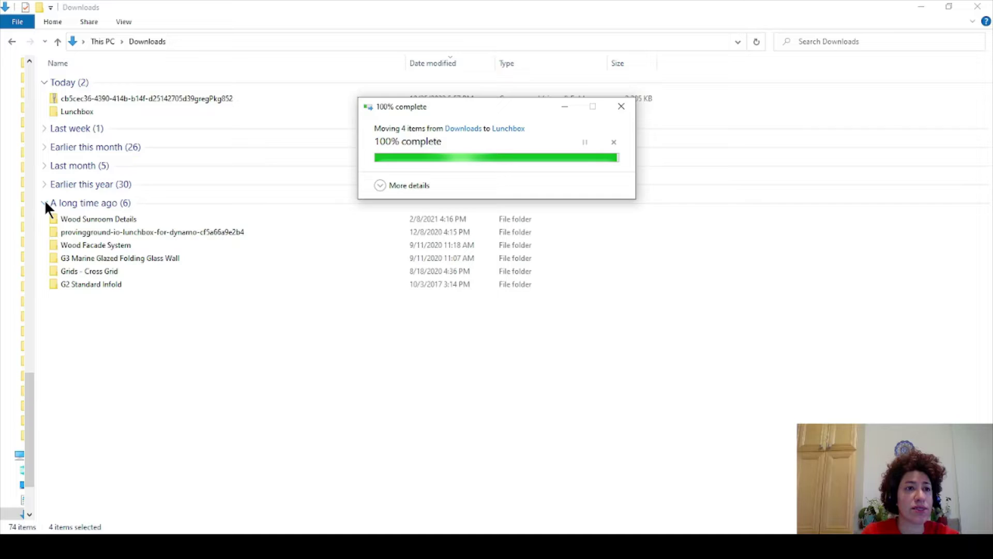
- Delete the downloaded LunchBox zip file
{"action": "left_click", "coordinate": [45, 203]}
{"action": "left_click", "coordinate": [118, 99]}
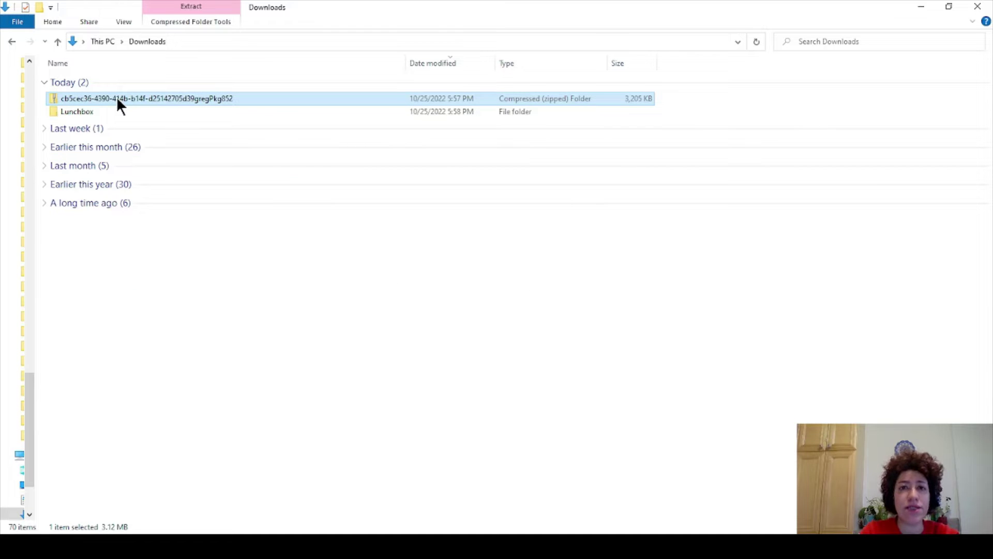
{"action": "key", "text": "Delete"}
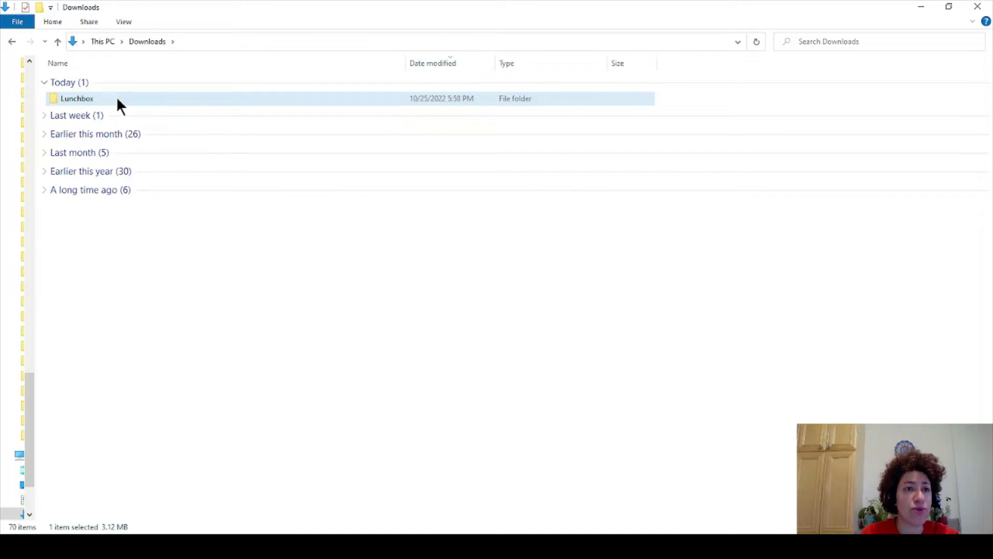
- Cut the Lunchbox folder and navigate to AppData\Roaming\Dynamo\Dynamo Revit\2.10\packages
{"action": "right_click", "coordinate": [86, 95]}
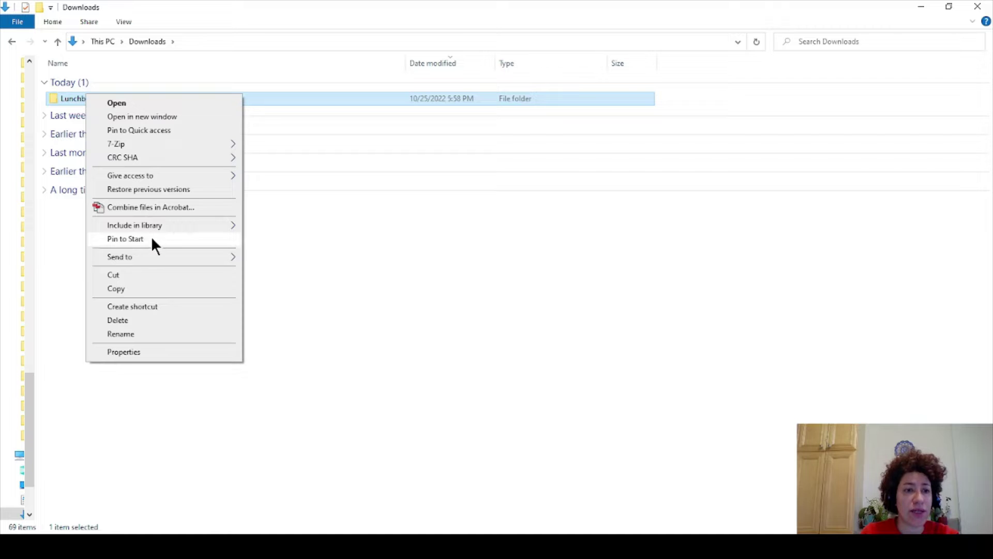
{"action": "left_click", "coordinate": [139, 274]}
{"action": "left_click", "coordinate": [107, 41]}
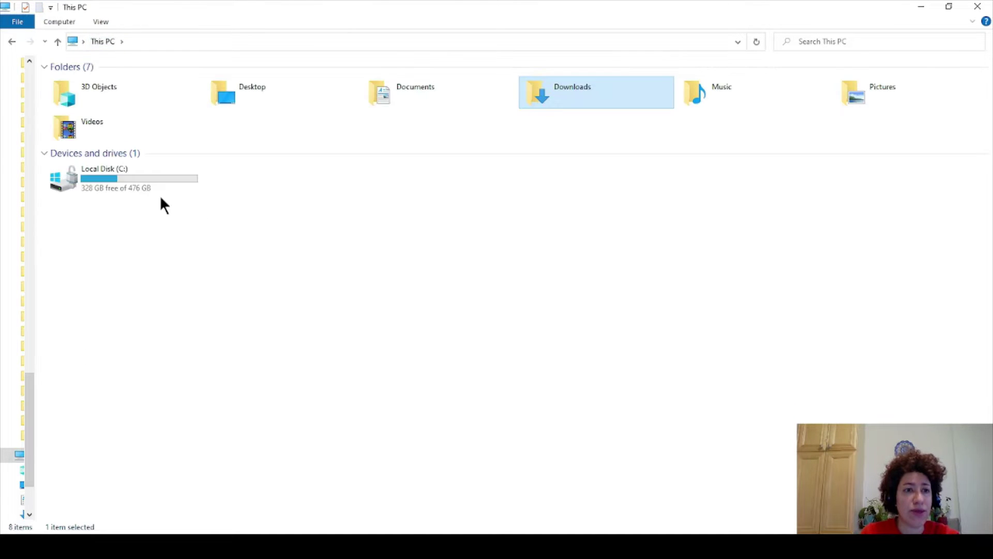
{"action": "double_click", "coordinate": [130, 183]}
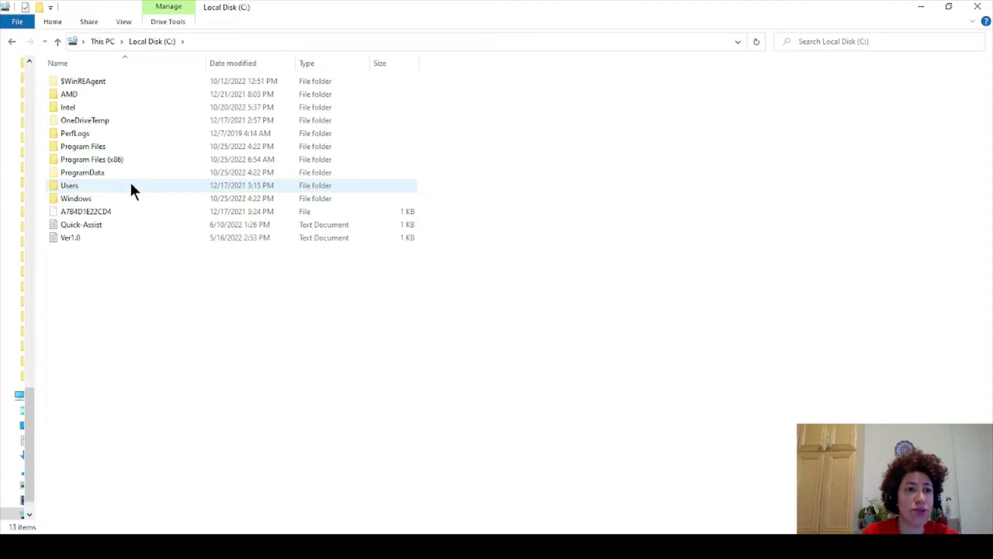
{"action": "double_click", "coordinate": [131, 185]}
{"action": "double_click", "coordinate": [136, 96]}
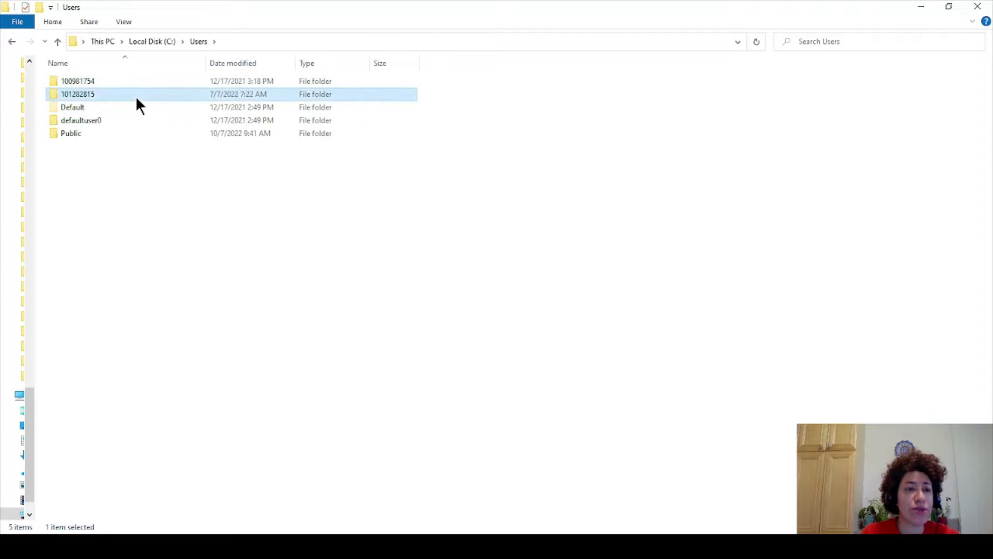
{"action": "double_click", "coordinate": [117, 121]}
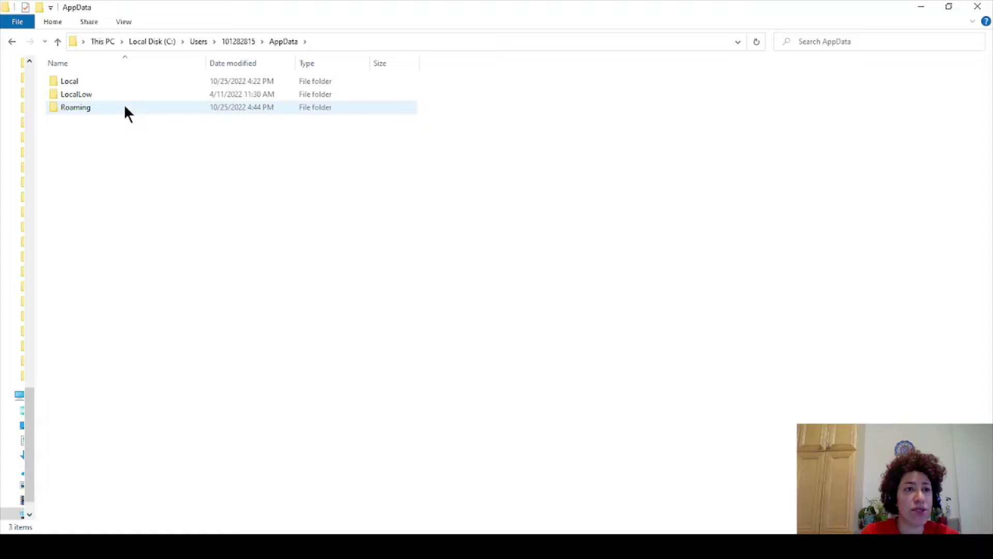
{"action": "double_click", "coordinate": [123, 105]}
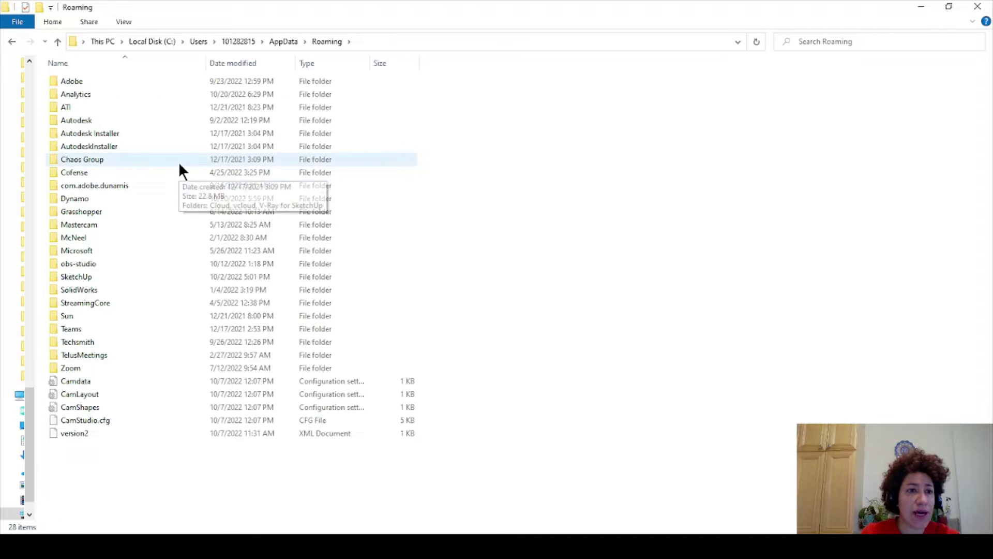
{"action": "double_click", "coordinate": [160, 199]}
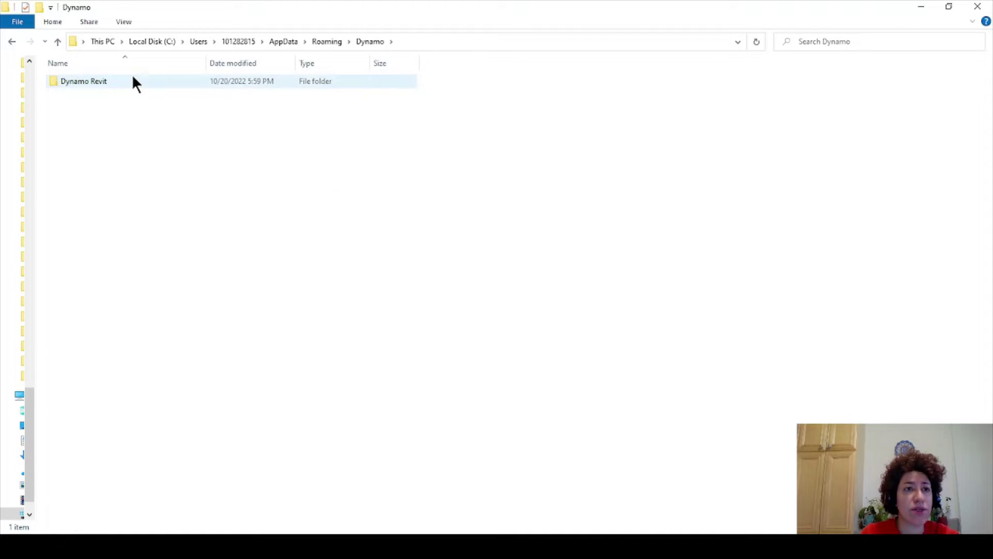
{"action": "double_click", "coordinate": [139, 84]}
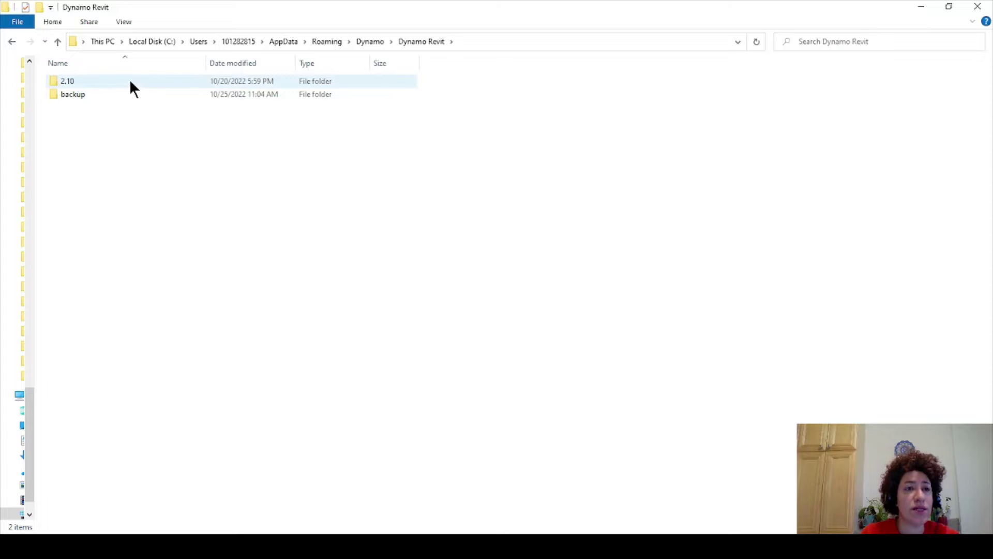
{"action": "double_click", "coordinate": [132, 81]}
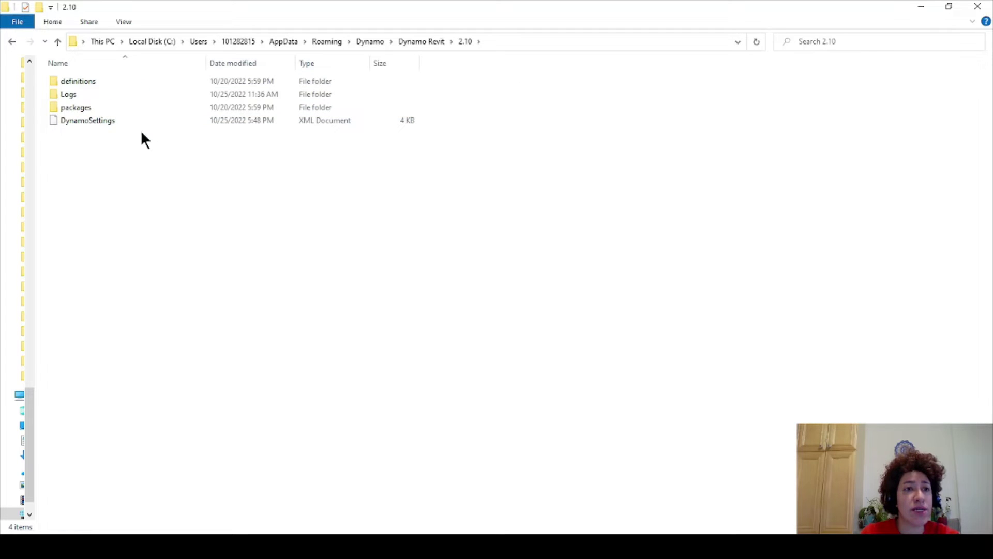
{"action": "double_click", "coordinate": [126, 106]}
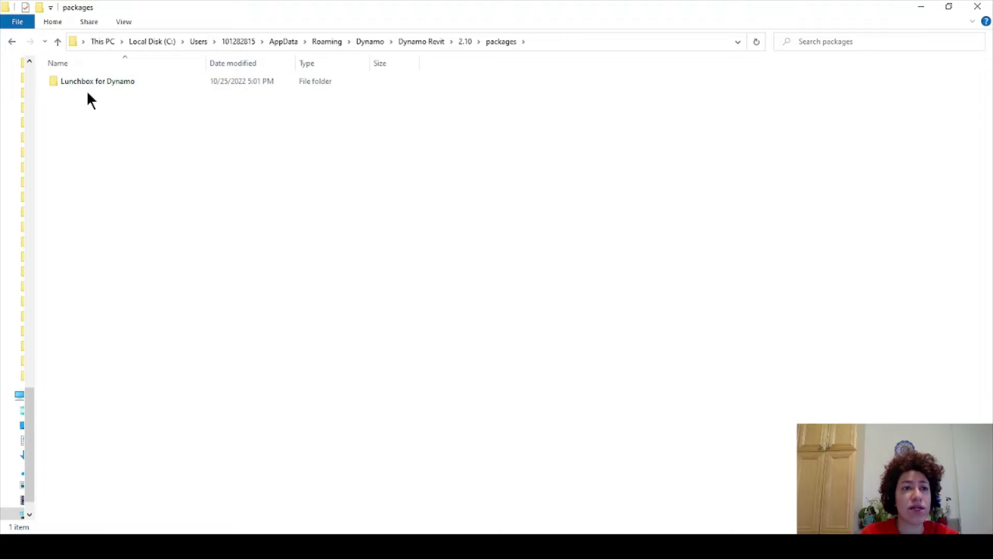
- Check the Lunchbox for Dynamo package contents and show the packages folder path
{"action": "double_click", "coordinate": [101, 80]}
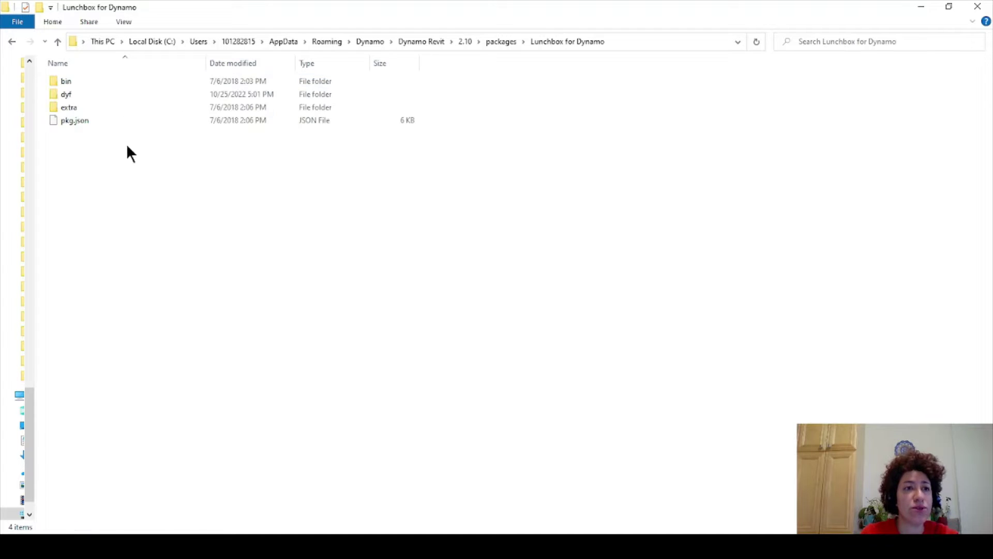
{"action": "left_click_drag", "start_coordinate": [134, 158], "coordinate": [42, 61]}
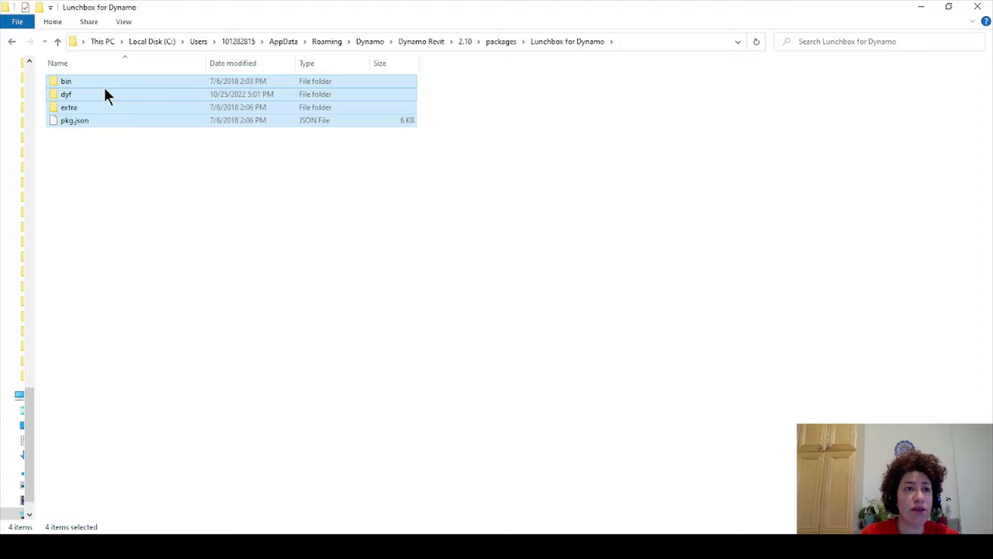
{"action": "left_click", "coordinate": [493, 41]}
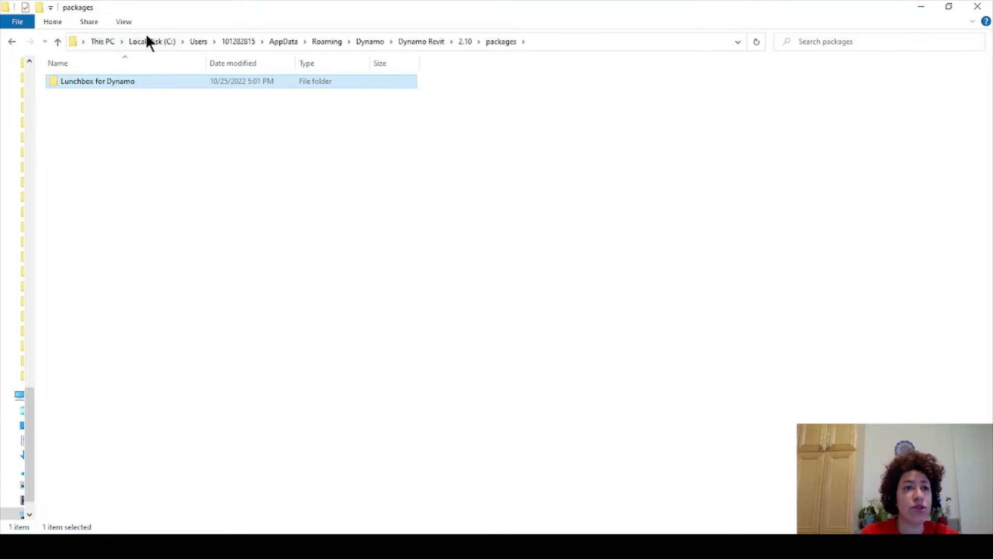
{"action": "left_click", "coordinate": [585, 42]}
{"action": "left_click", "coordinate": [580, 121]}
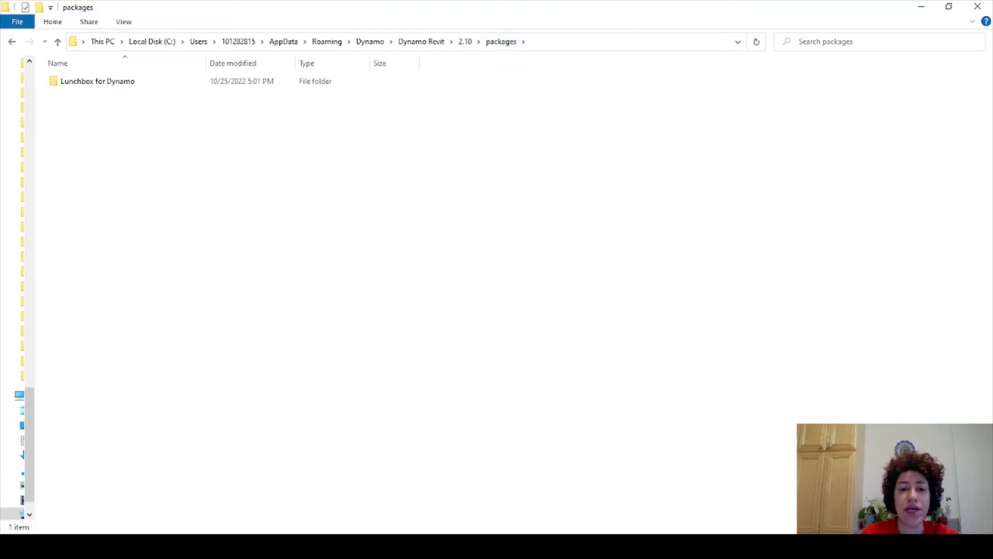
- Start a new Revit project from the Metric-Architectural Template
{"action": "key", "text": "alt+Tab"}
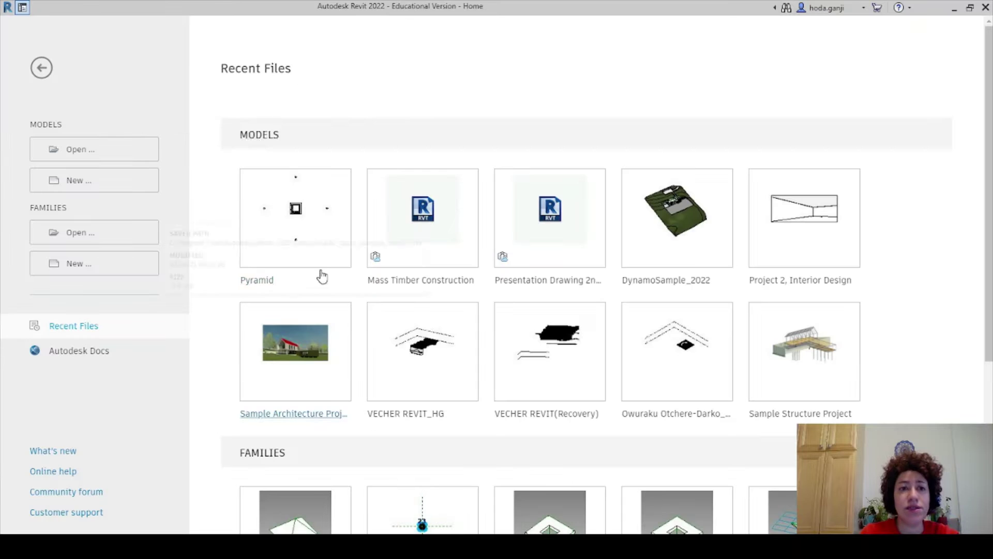
{"action": "left_click", "coordinate": [78, 183]}
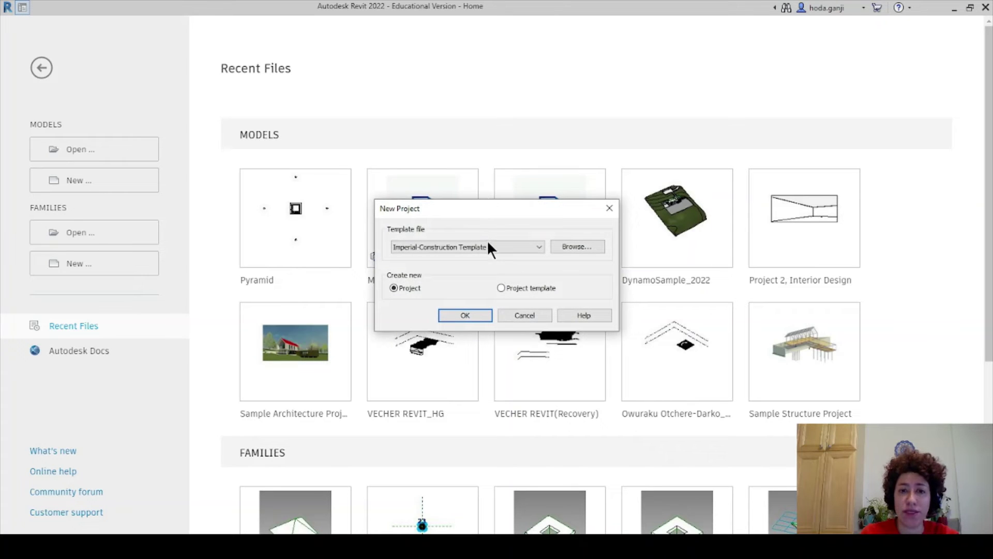
{"action": "left_click", "coordinate": [488, 246]}
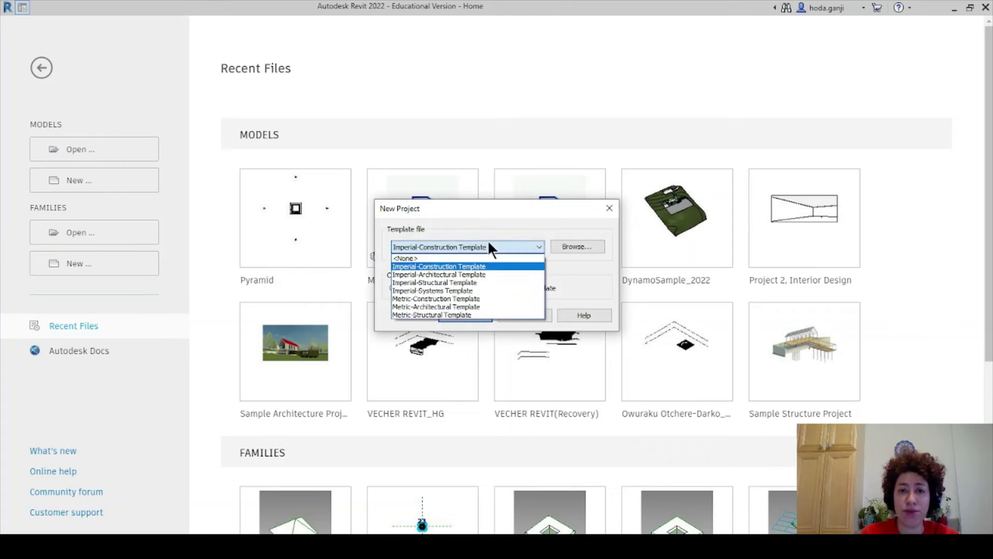
{"action": "left_click", "coordinate": [477, 306]}
{"action": "left_click", "coordinate": [481, 318]}
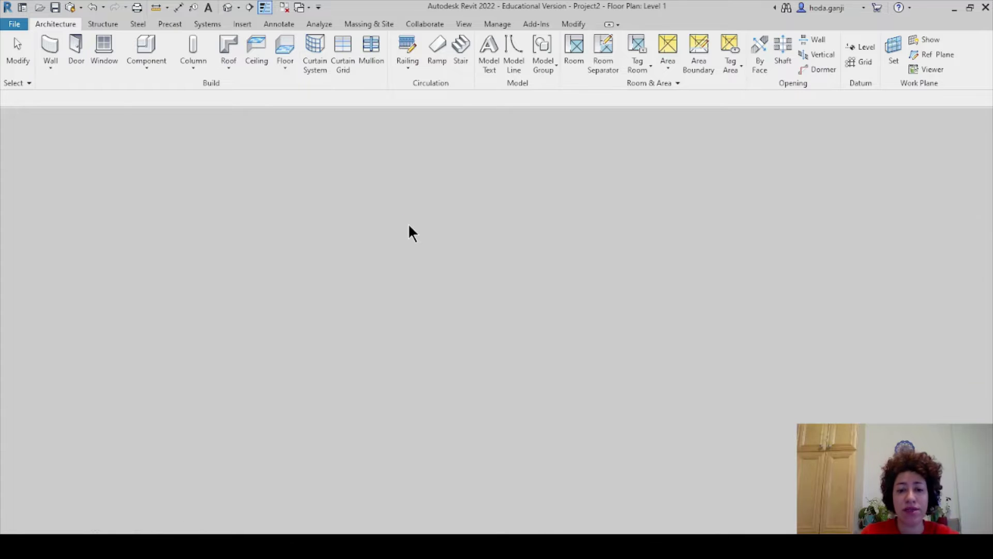
- Set project length units to meters with 3 decimal places using UN
{"action": "key", "text": "u"}
{"action": "key", "text": "n"}
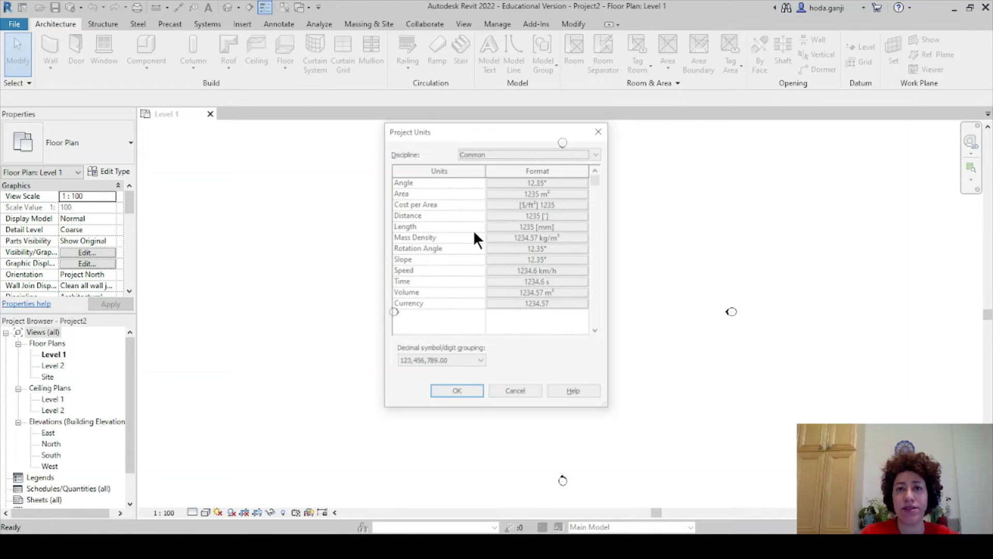
{"action": "left_click", "coordinate": [526, 226]}
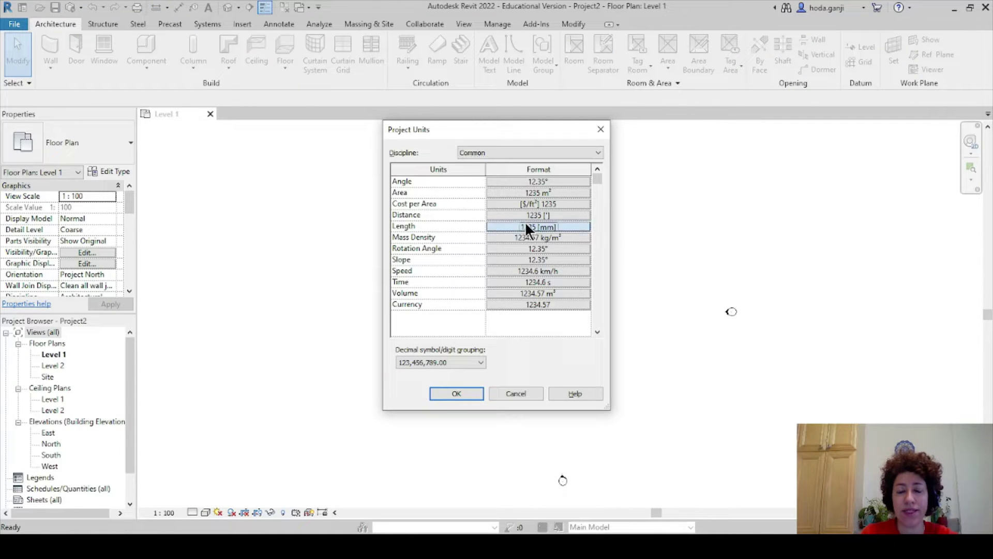
{"action": "left_click", "coordinate": [512, 205]}
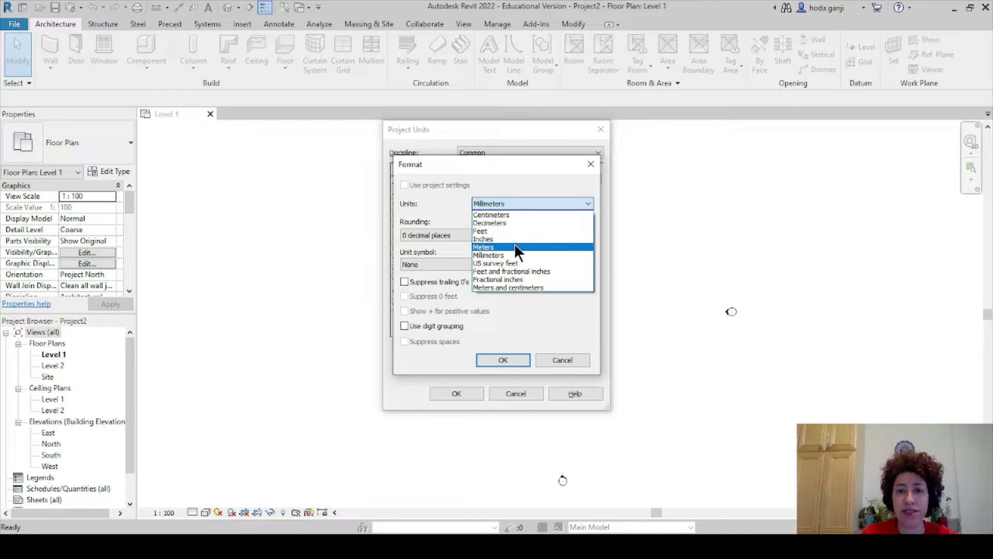
{"action": "left_click", "coordinate": [514, 247]}
{"action": "left_click", "coordinate": [461, 234]}
{"action": "left_click", "coordinate": [465, 292]}
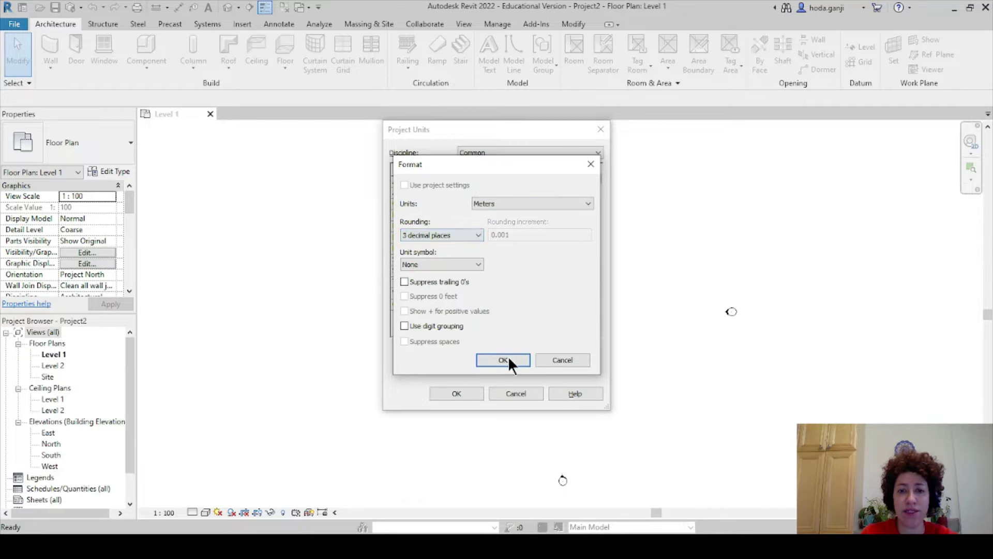
{"action": "left_click", "coordinate": [508, 359]}
{"action": "left_click", "coordinate": [469, 394]}
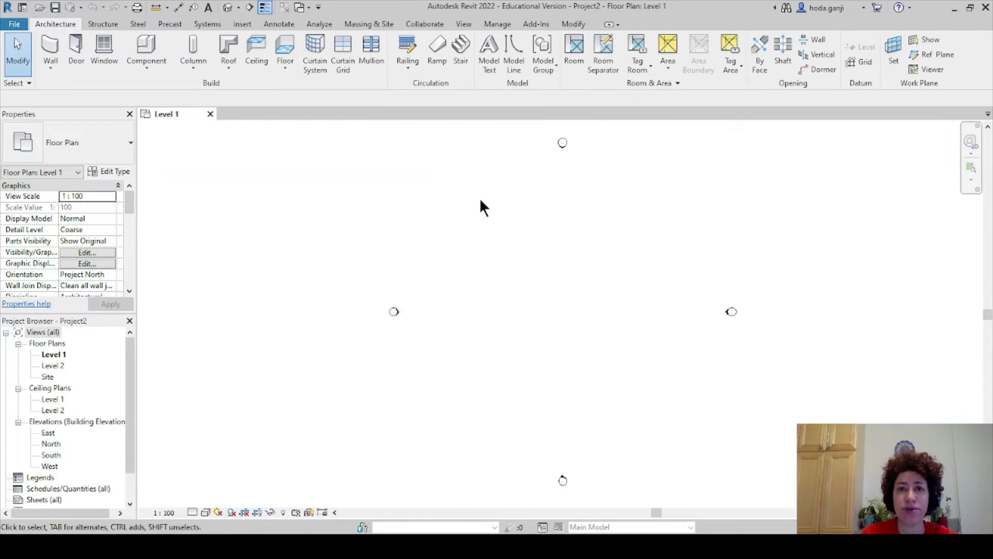
- Launch Dynamo from the Manage tab, start a new graph, and move its window right of Revit
{"action": "left_click", "coordinate": [499, 24]}
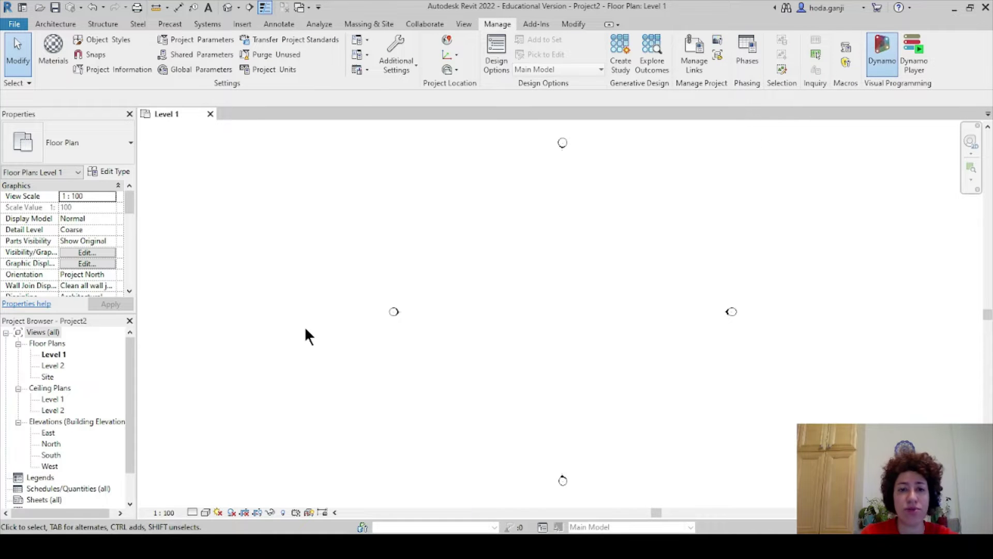
{"action": "left_click", "coordinate": [150, 168]}
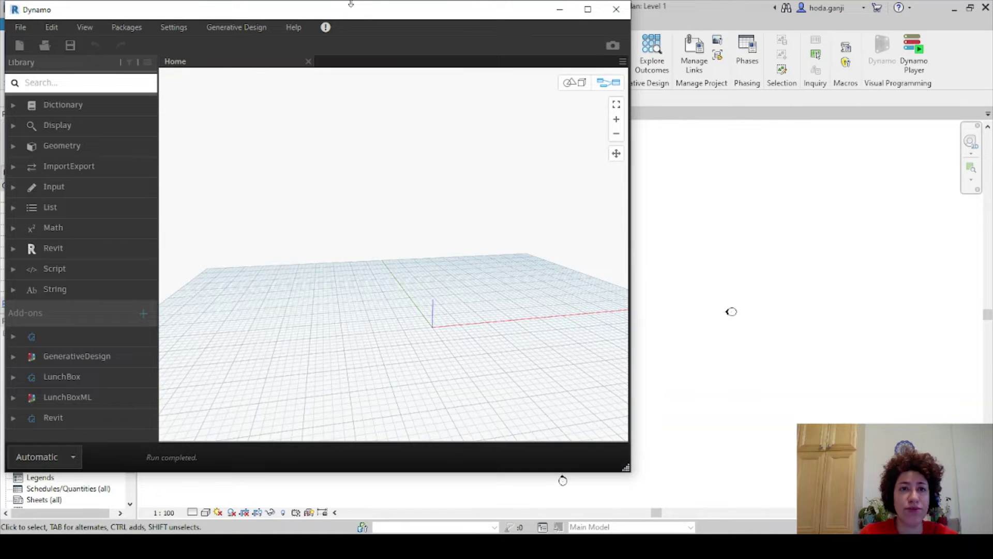
{"action": "left_click_drag", "start_coordinate": [365, 17], "coordinate": [722, 52]}
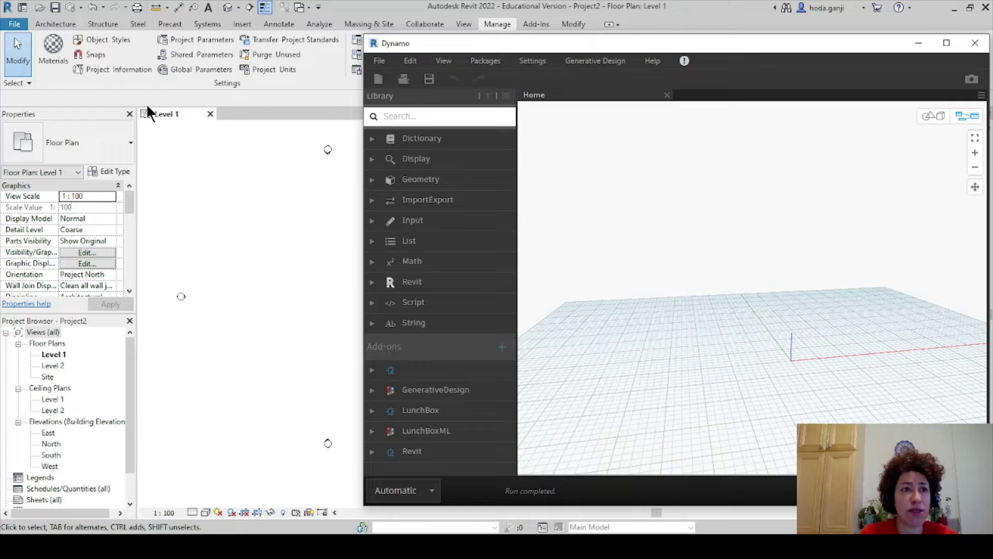
- Draw a wall from Level 1 up to Level 2 and view it in the default 3D view
{"action": "left_click", "coordinate": [58, 23]}
{"action": "left_click", "coordinate": [50, 48]}
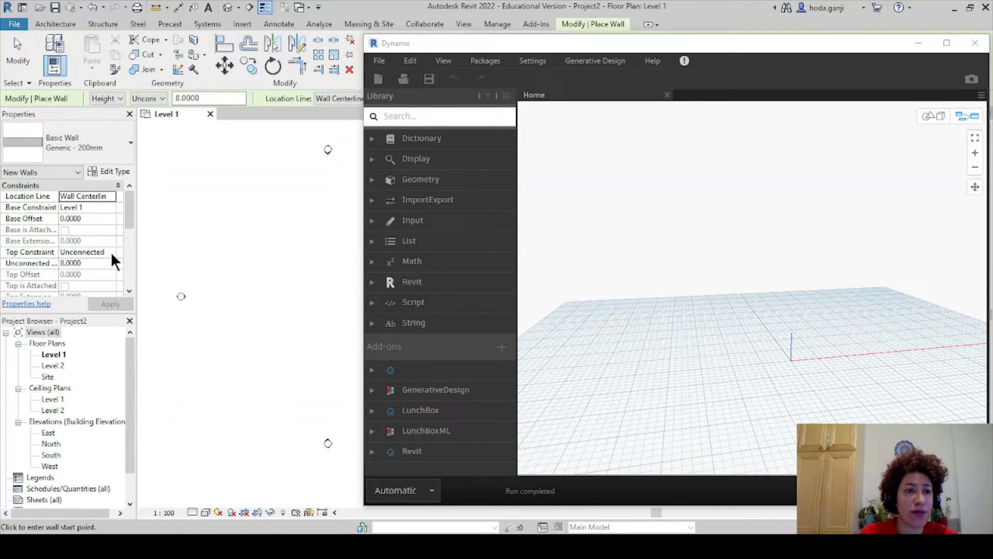
{"action": "left_click", "coordinate": [110, 252]}
{"action": "left_click", "coordinate": [112, 280]}
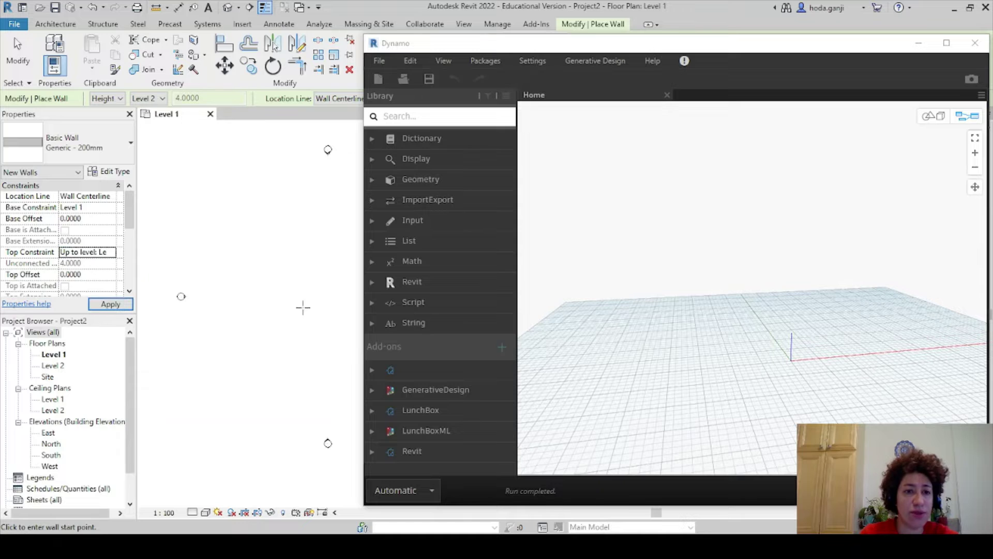
{"action": "left_click", "coordinate": [255, 277]}
{"action": "left_click", "coordinate": [256, 235]}
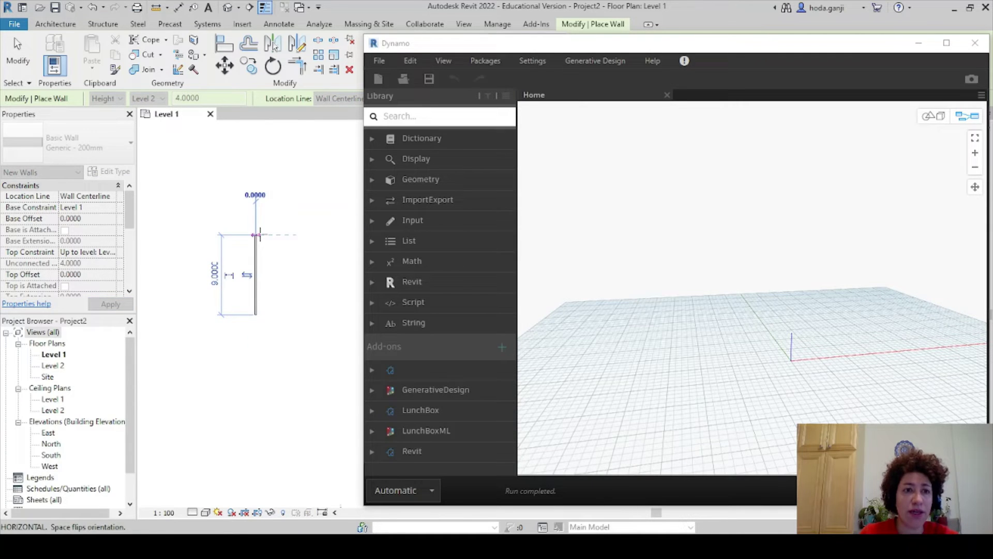
{"action": "left_click", "coordinate": [228, 7]}
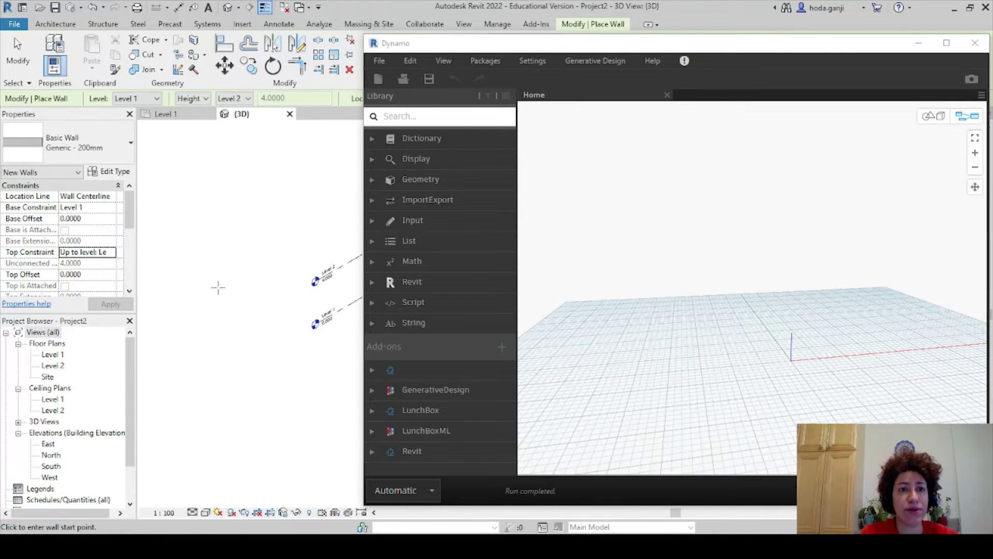
{"action": "middle_click_drag", "start_coordinate": [176, 300], "coordinate": [251, 299]}
- Add a Select Face node and pick the Revit wall's face for it
{"action": "key", "text": "Escape"}
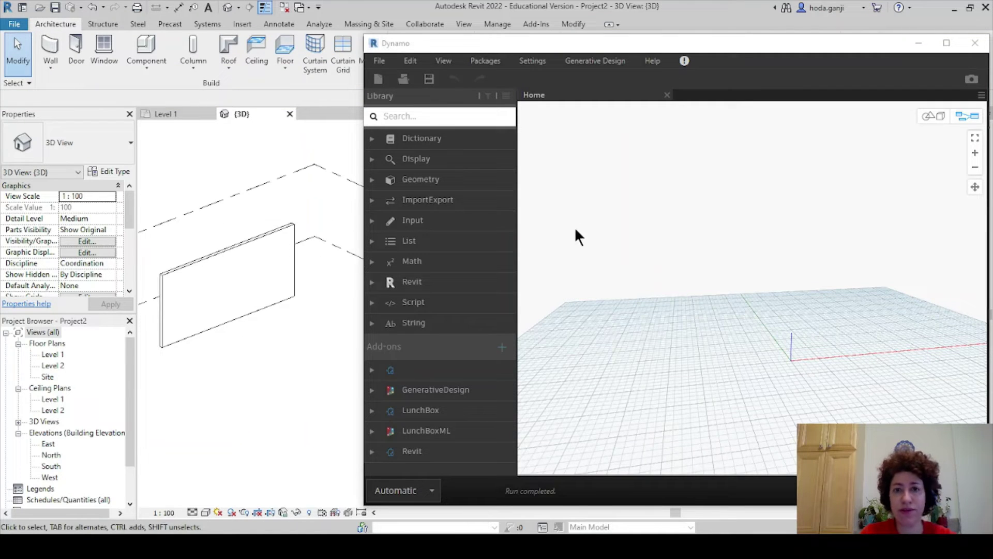
{"action": "right_click", "coordinate": [565, 196]}
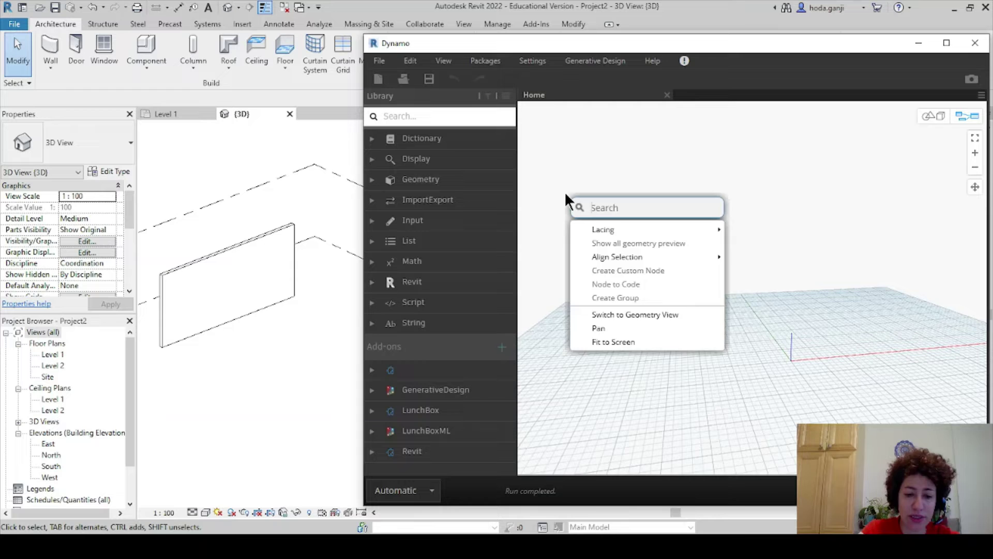
{"action": "type", "text": "select"}
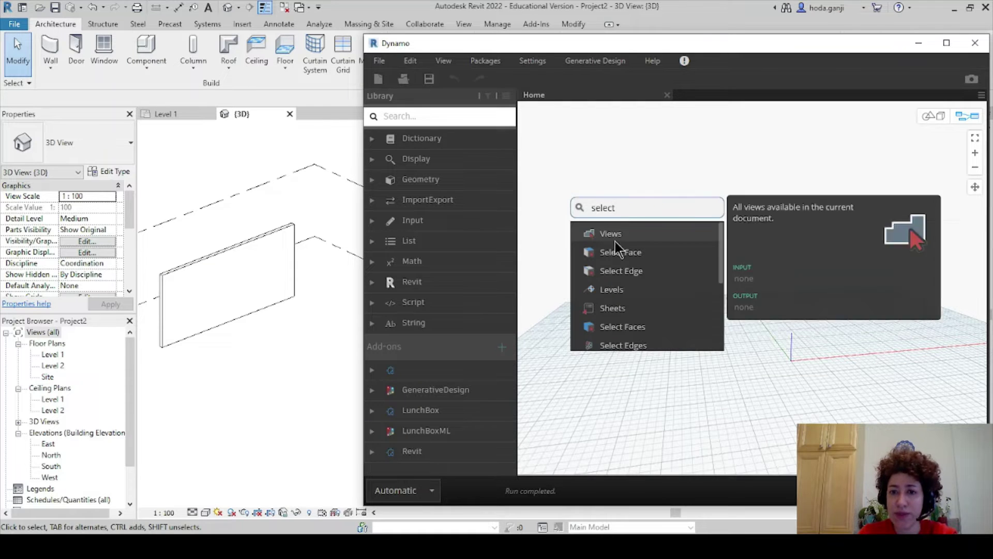
{"action": "left_click", "coordinate": [617, 245]}
{"action": "left_click_drag", "start_coordinate": [631, 257], "coordinate": [564, 188]}
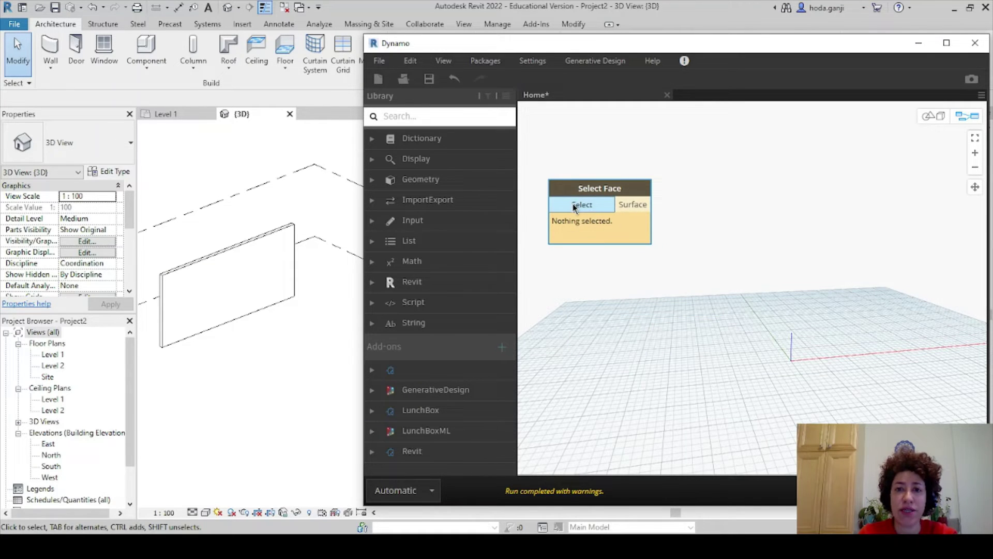
{"action": "left_click", "coordinate": [575, 205]}
{"action": "left_click", "coordinate": [255, 278]}
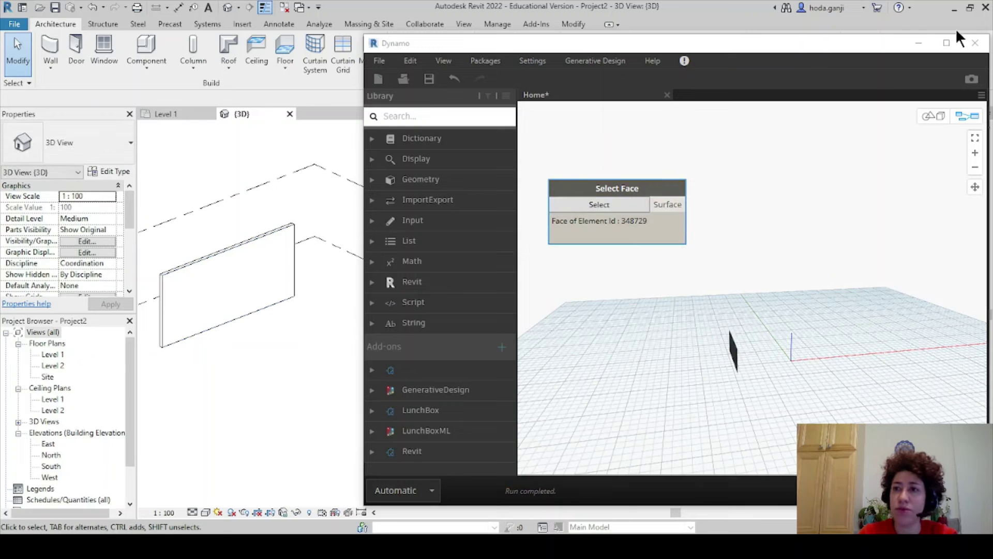
- Maximize Dynamo and inspect the selected wall face in the 3D background preview
{"action": "left_click", "coordinate": [949, 46]}
{"action": "scroll", "coordinate": [182, 155], "scroll_direction": "up", "scroll_amount": 4}
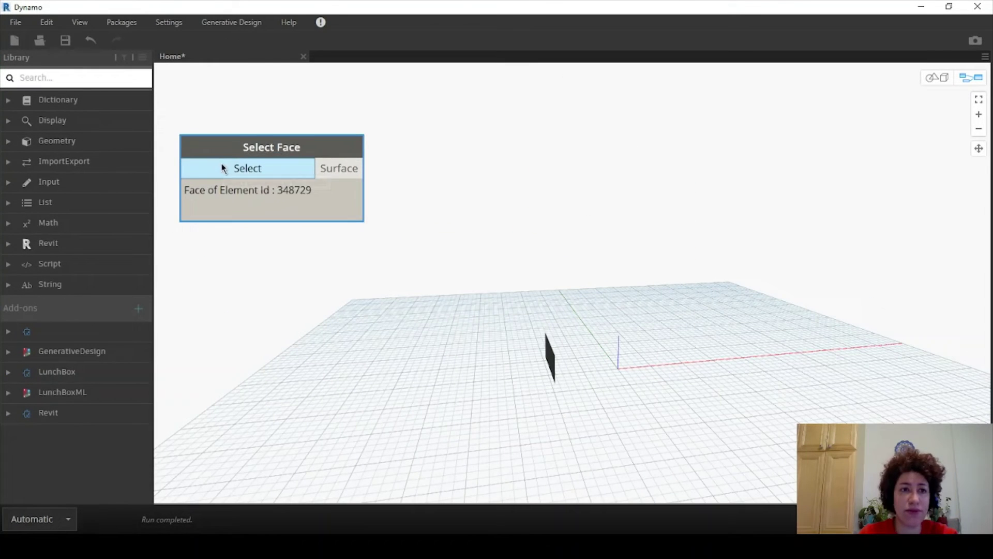
{"action": "left_click", "coordinate": [934, 77]}
{"action": "right_click_drag", "start_coordinate": [340, 343], "coordinate": [517, 344]}
{"action": "scroll", "coordinate": [517, 345], "scroll_direction": "up", "scroll_amount": 4}
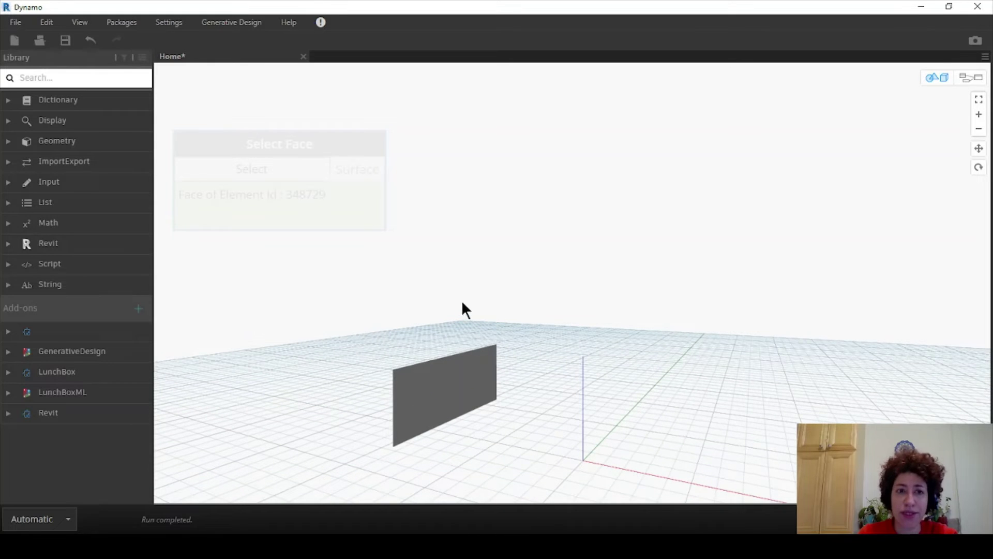
{"action": "left_click", "coordinate": [972, 78]}
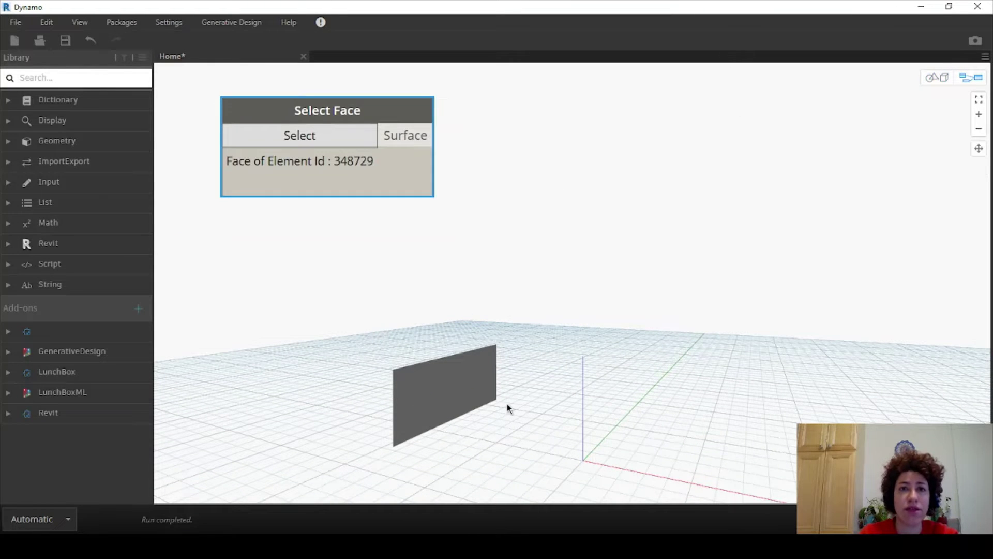
- Place a WireHexagon node from LunchBox > Geometry > Structure in the Library
{"action": "left_click", "coordinate": [46, 378]}
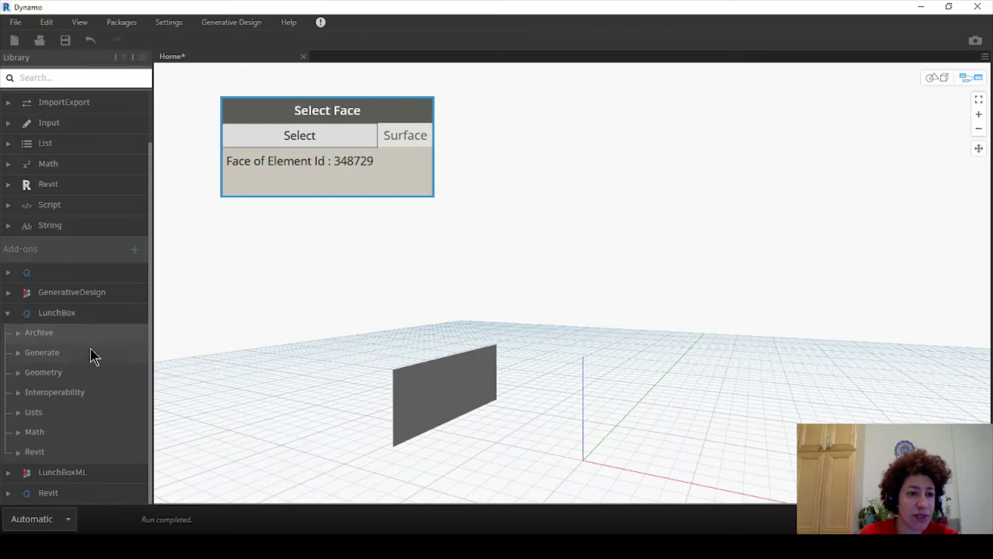
{"action": "left_click", "coordinate": [54, 375]}
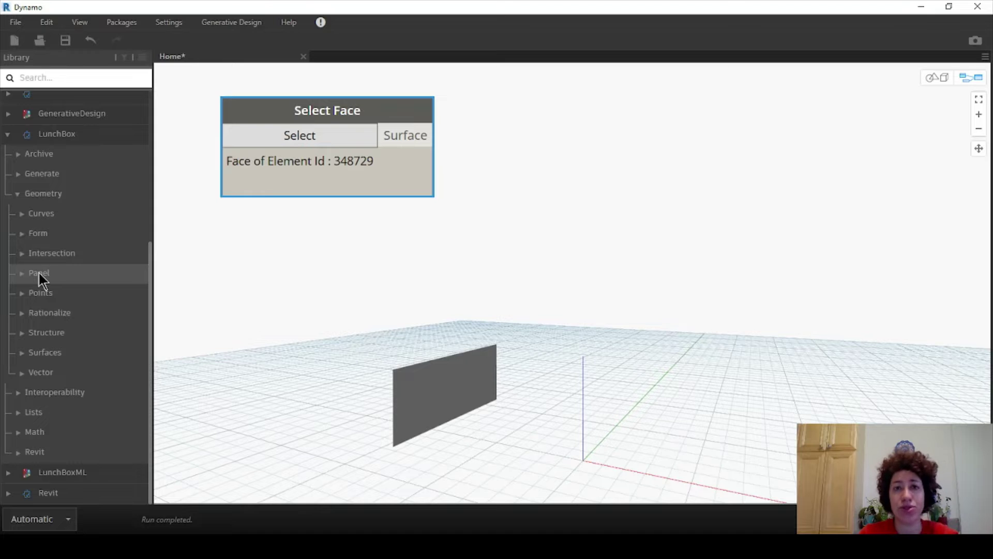
{"action": "left_click", "coordinate": [41, 273]}
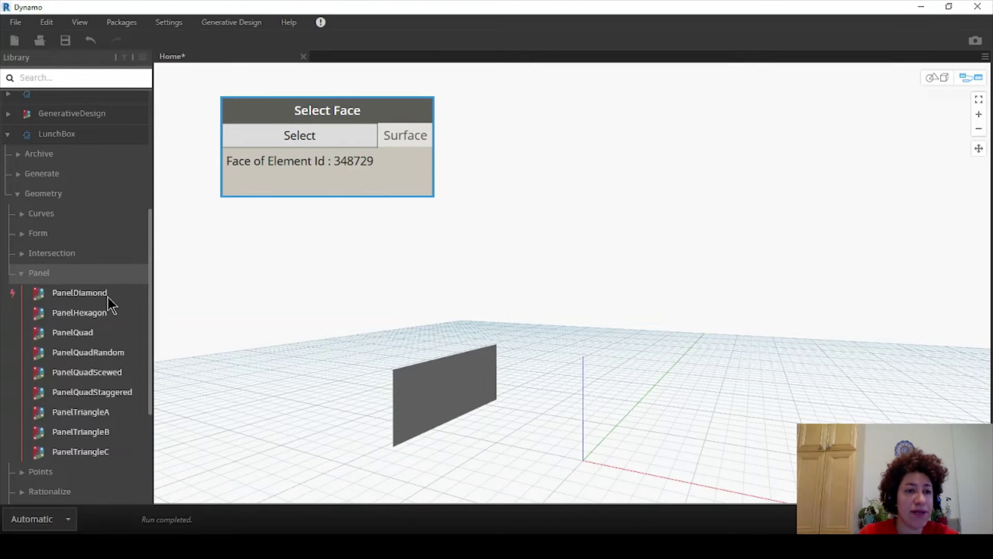
{"action": "left_click", "coordinate": [33, 271]}
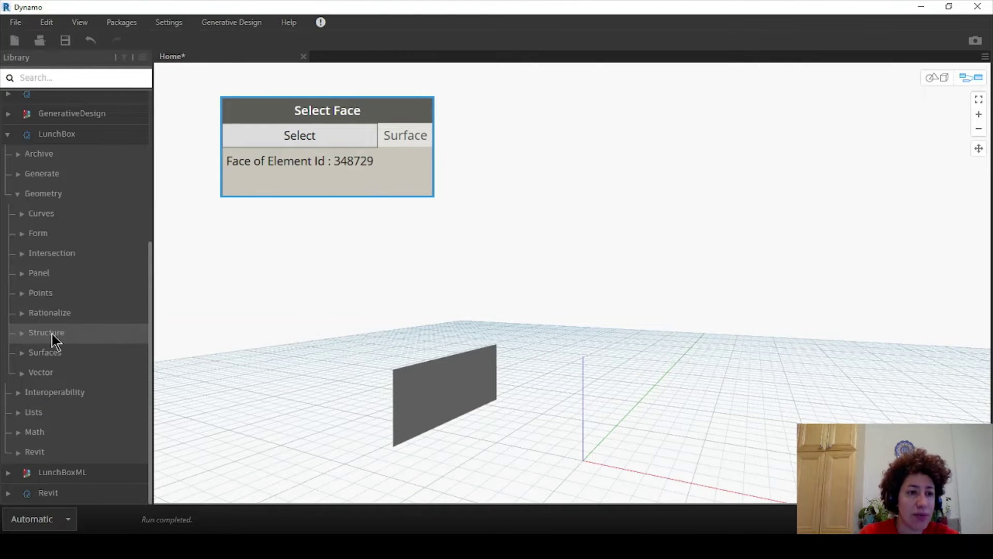
{"action": "left_click", "coordinate": [51, 333]}
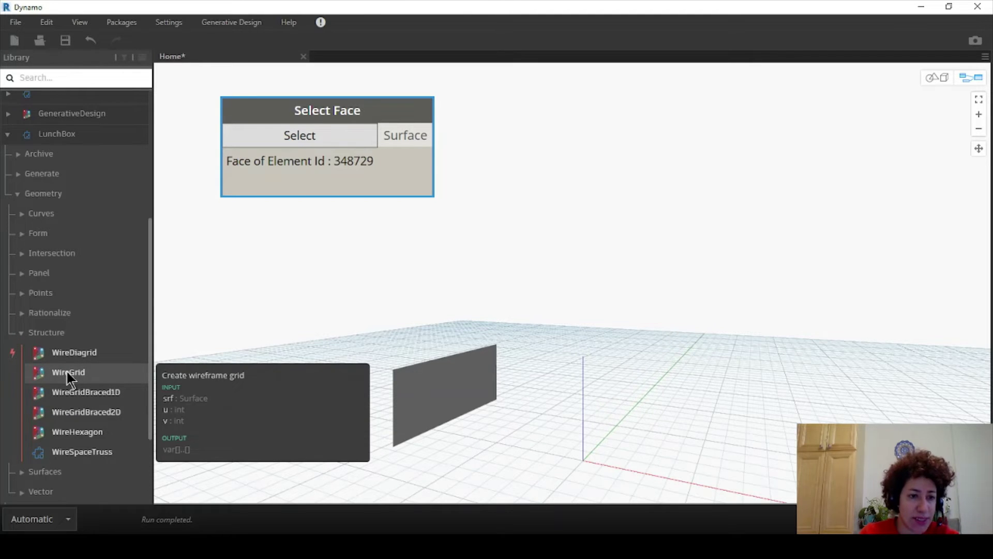
{"action": "left_click", "coordinate": [88, 431]}
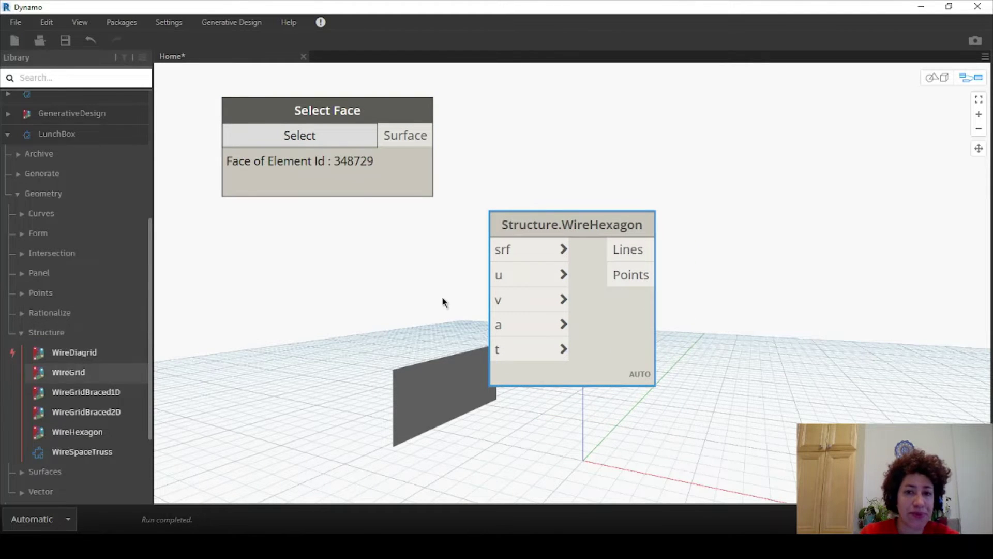
- Add a PanelHexagon node and arrange it above the WireHexagon node
{"action": "left_click", "coordinate": [20, 274]}
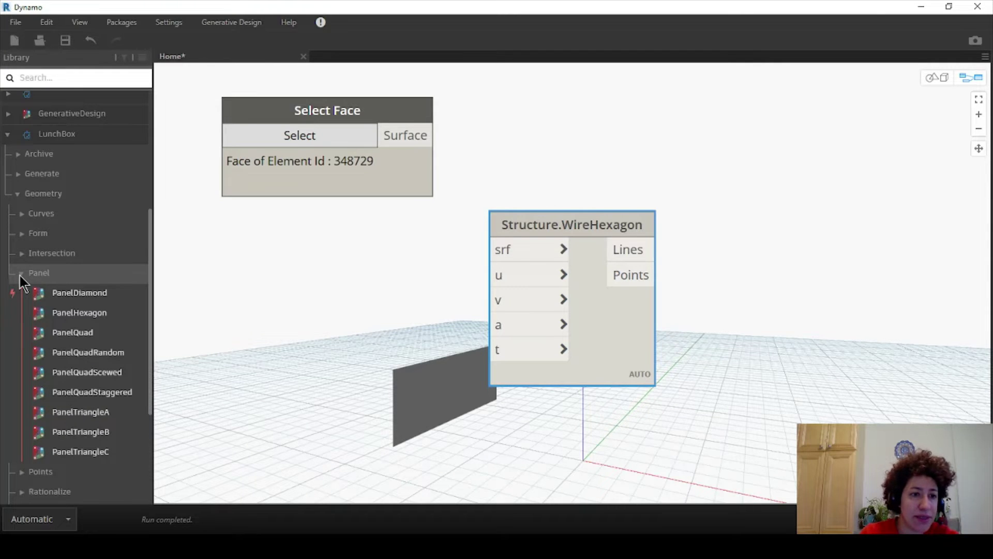
{"action": "left_click", "coordinate": [80, 313]}
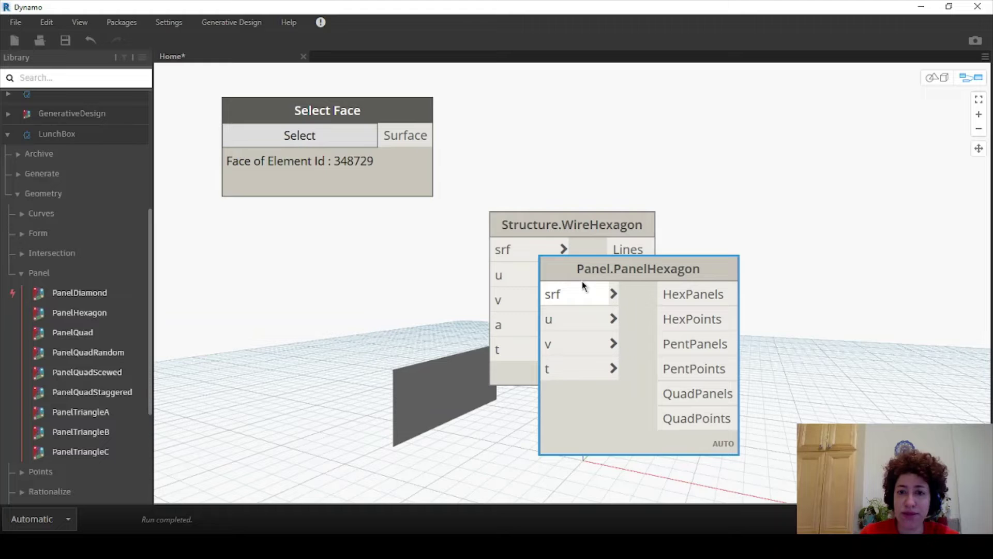
{"action": "scroll", "coordinate": [530, 217], "scroll_direction": "down", "scroll_amount": 3}
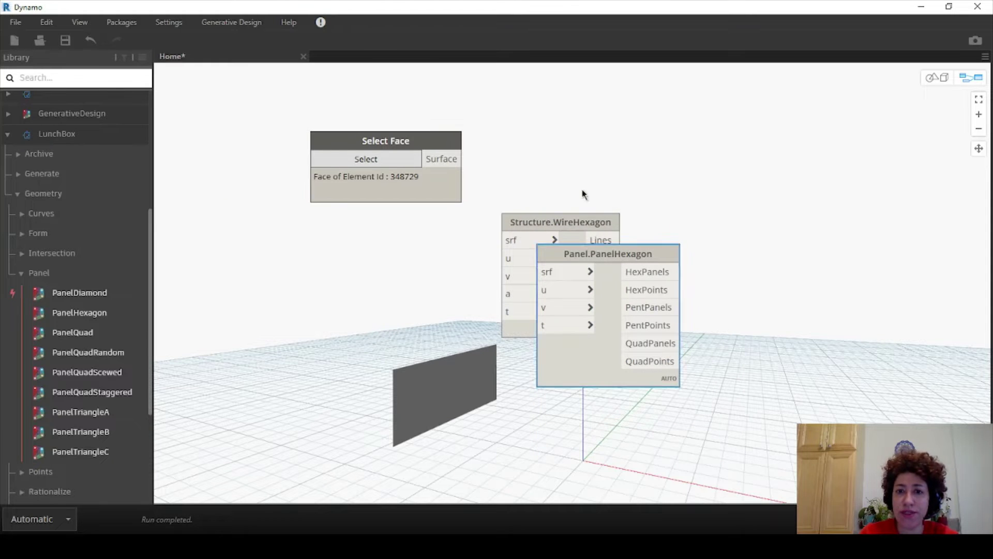
{"action": "left_click_drag", "start_coordinate": [607, 254], "coordinate": [555, 78]}
{"action": "middle_click_drag", "start_coordinate": [578, 132], "coordinate": [565, 157]}
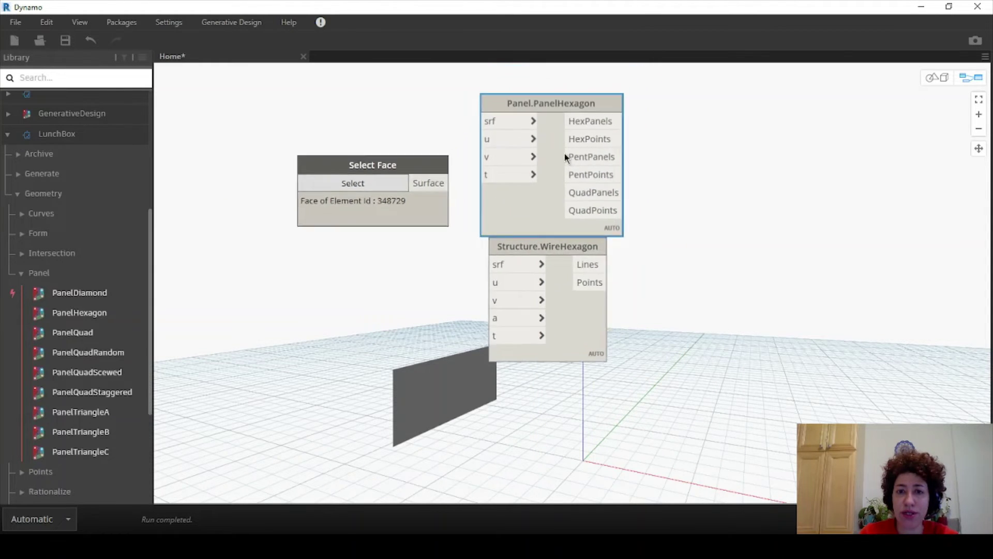
{"action": "scroll", "coordinate": [565, 155], "scroll_direction": "up", "scroll_amount": 2}
{"action": "left_click_drag", "start_coordinate": [556, 293], "coordinate": [547, 300]}
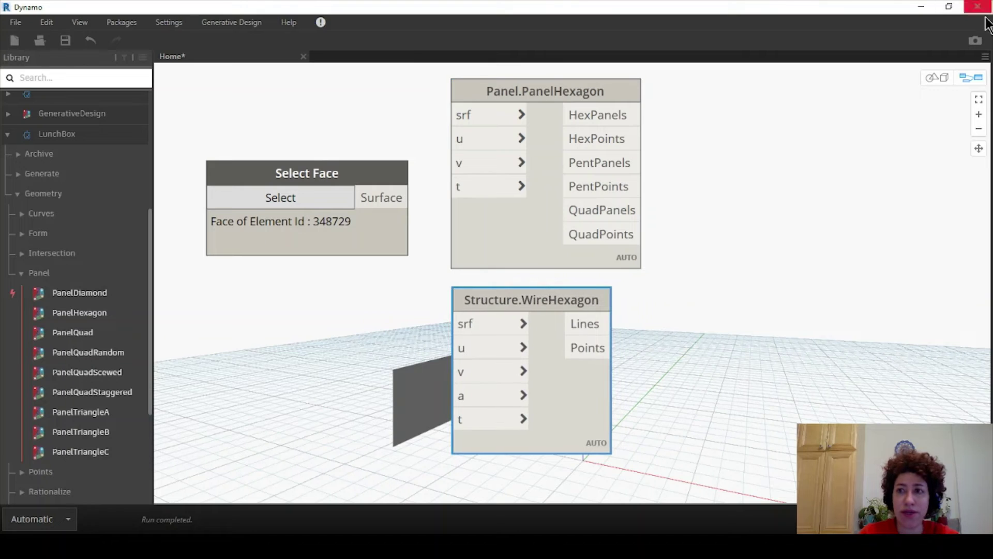
- Wire Select Face's Surface into PanelHexagon's srf input and turn off Select Face's preview
{"action": "left_click", "coordinate": [937, 77]}
{"action": "right_click_drag", "start_coordinate": [488, 361], "coordinate": [375, 351]}
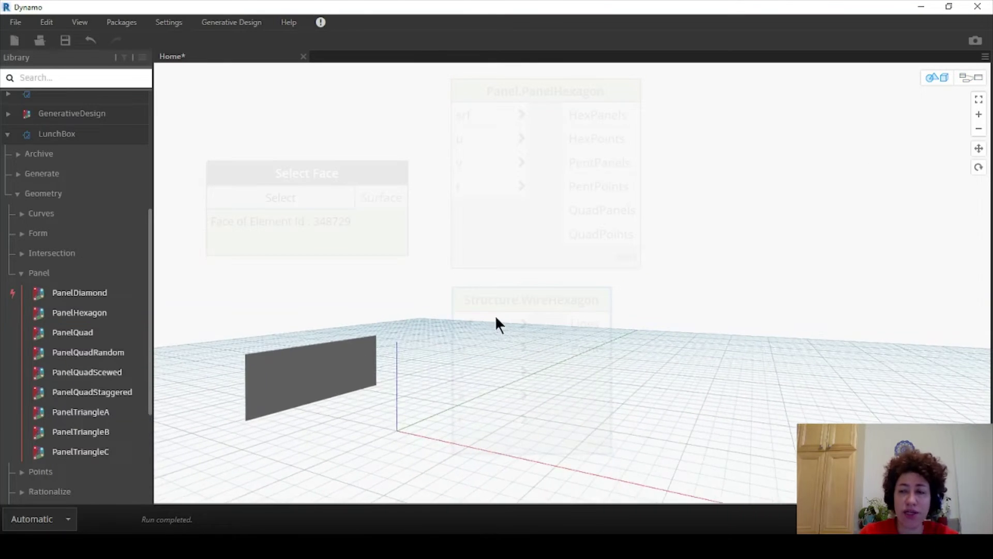
{"action": "right_click_drag", "start_coordinate": [558, 333], "coordinate": [622, 326]}
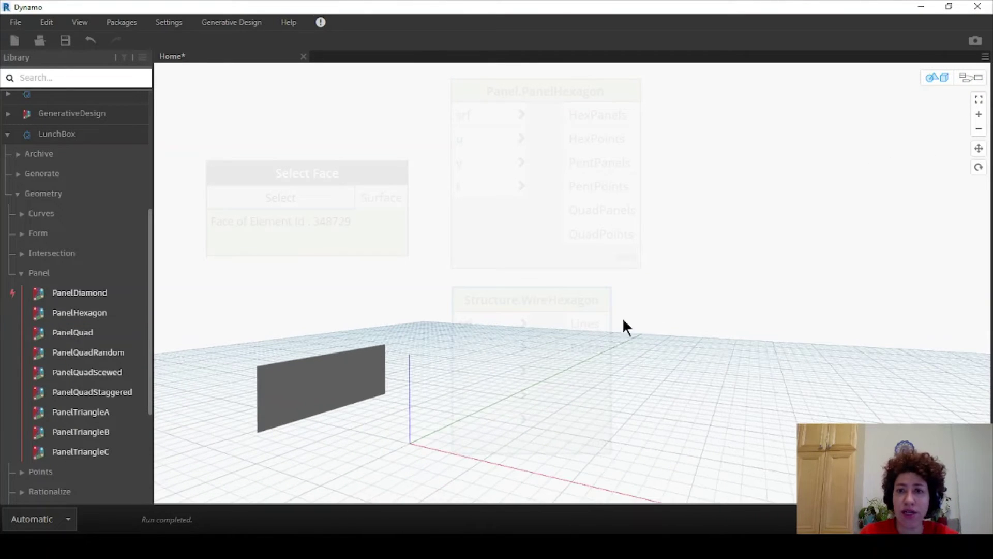
{"action": "left_click", "coordinate": [964, 83]}
{"action": "left_click", "coordinate": [343, 130]}
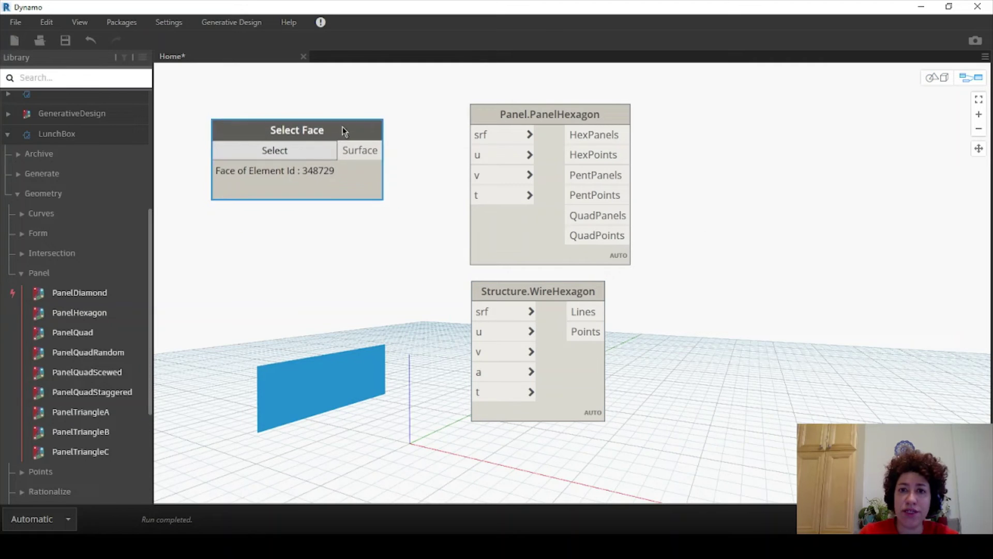
{"action": "left_click_drag", "start_coordinate": [344, 130], "coordinate": [336, 122]}
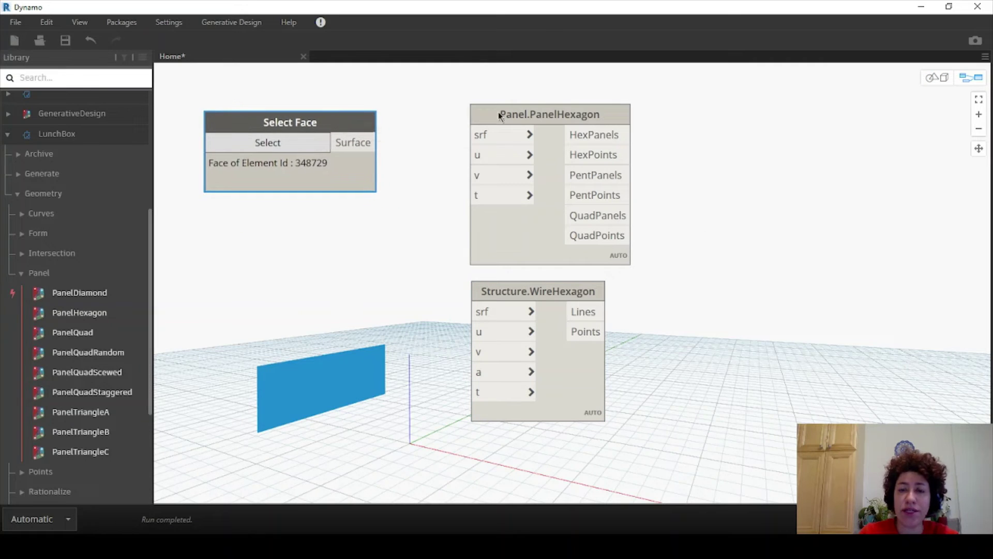
{"action": "left_click", "coordinate": [378, 142]}
{"action": "left_click", "coordinate": [470, 136]}
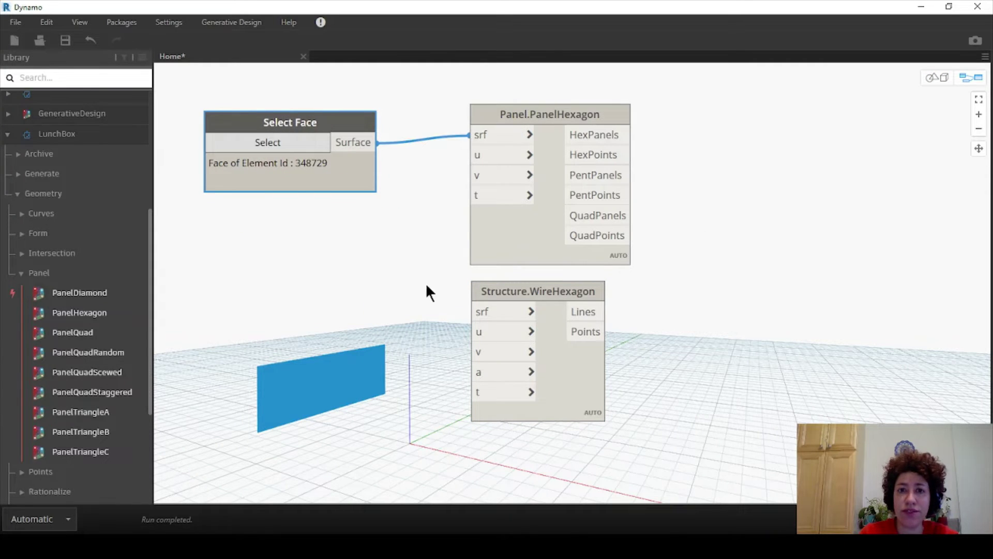
{"action": "right_click", "coordinate": [287, 119]}
{"action": "left_click", "coordinate": [324, 193]}
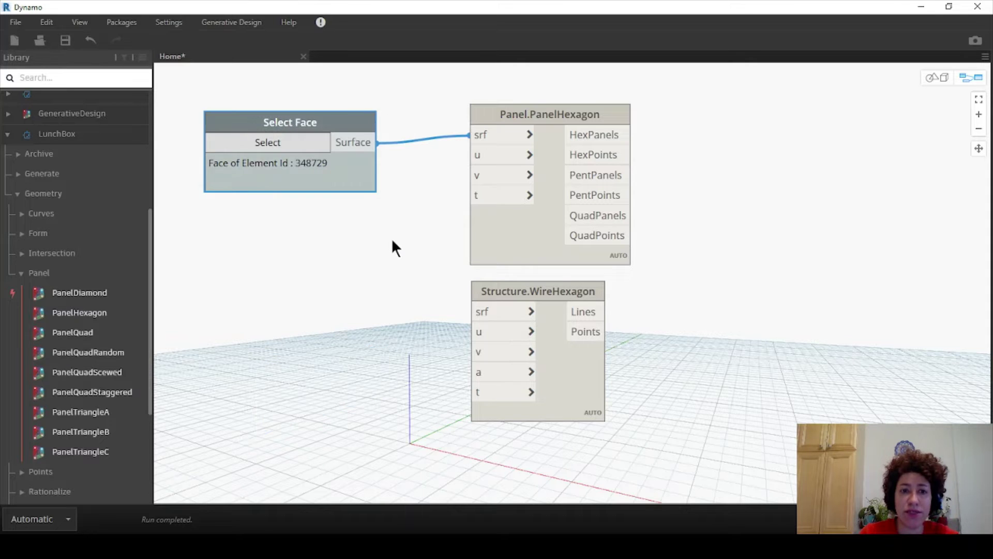
{"action": "left_click_drag", "start_coordinate": [328, 121], "coordinate": [359, 89]}
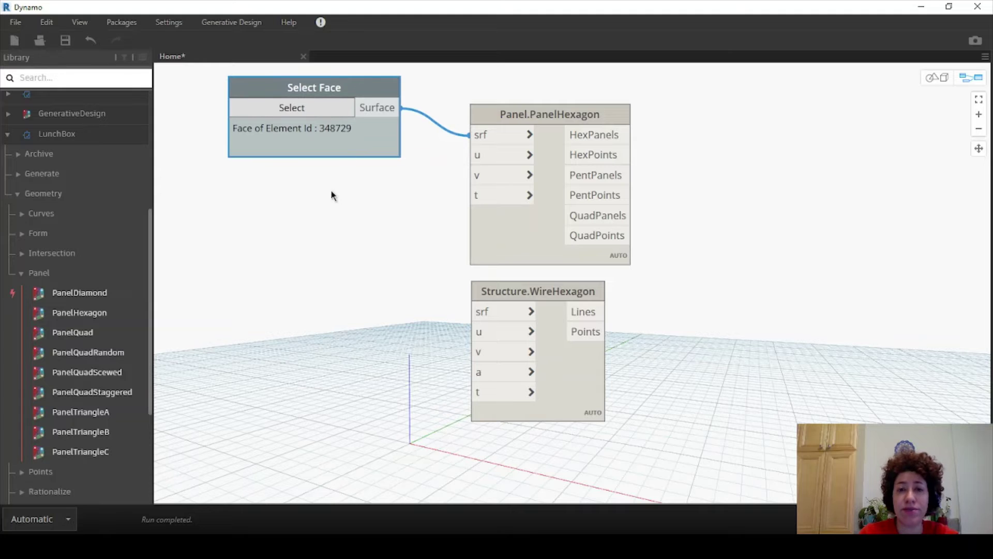
- Add an Integer Slider with a range from 5 to 30
{"action": "right_click", "coordinate": [288, 188]}
{"action": "type", "text": "slider"}
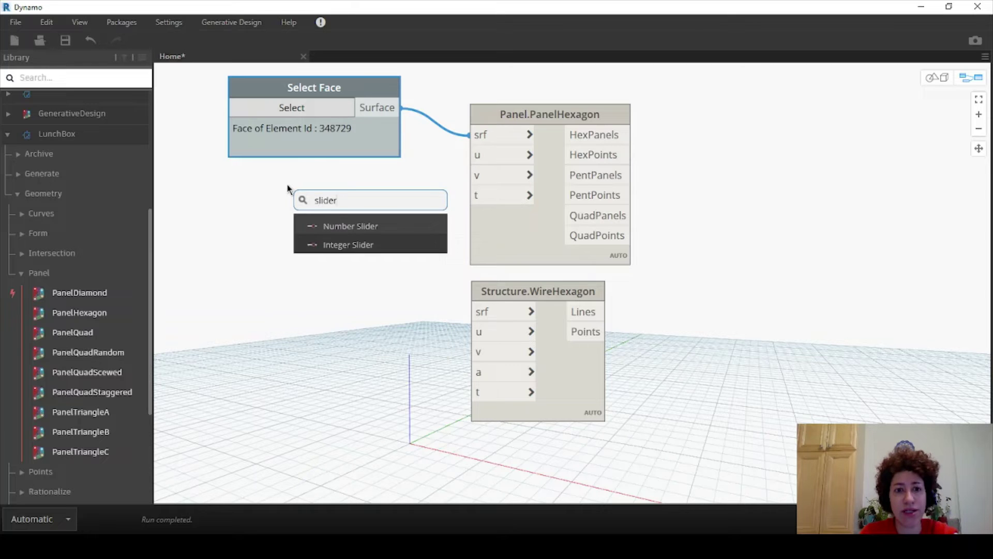
{"action": "left_click", "coordinate": [326, 246]}
{"action": "left_click_drag", "start_coordinate": [405, 270], "coordinate": [249, 185]}
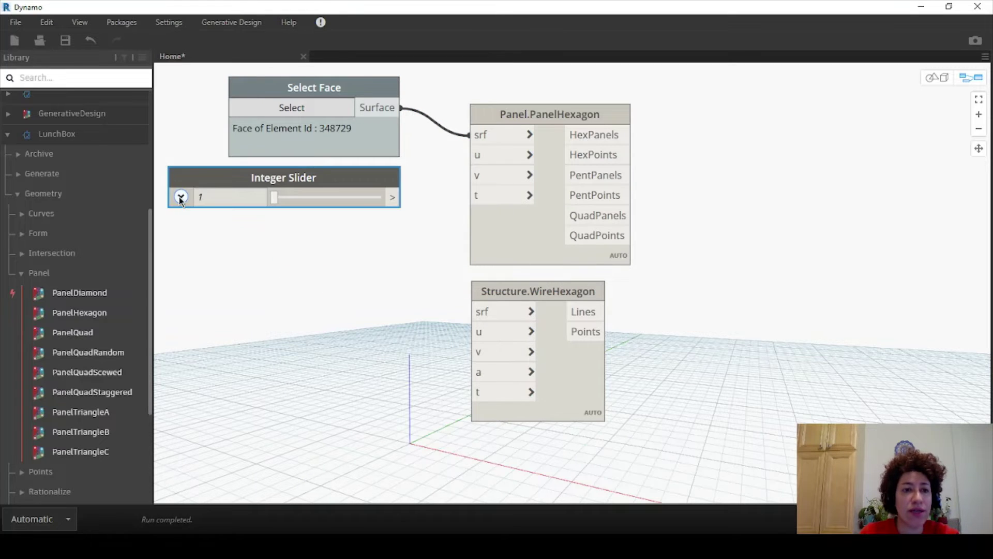
{"action": "left_click", "coordinate": [181, 197]}
{"action": "left_click", "coordinate": [240, 222]}
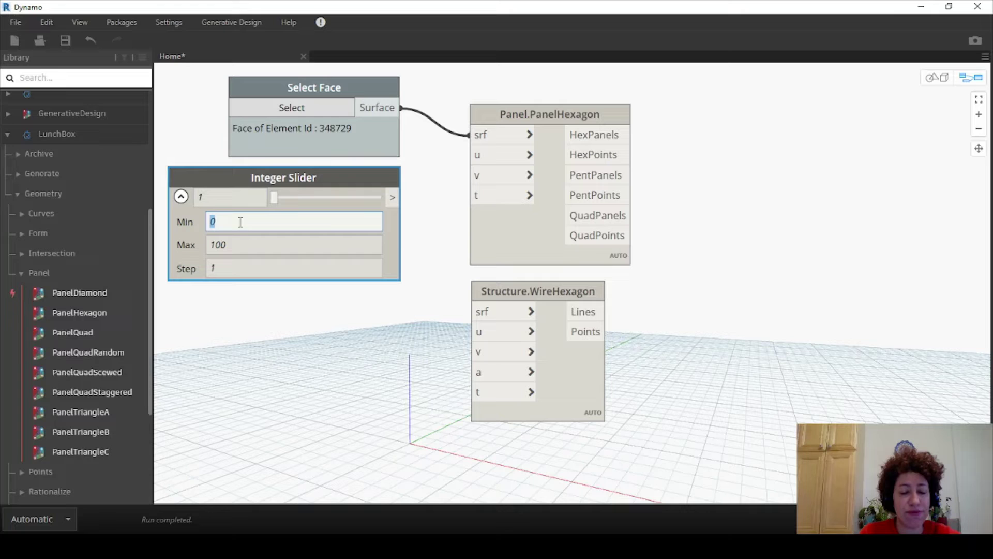
{"action": "type", "text": "5"}
{"action": "left_click", "coordinate": [247, 245]}
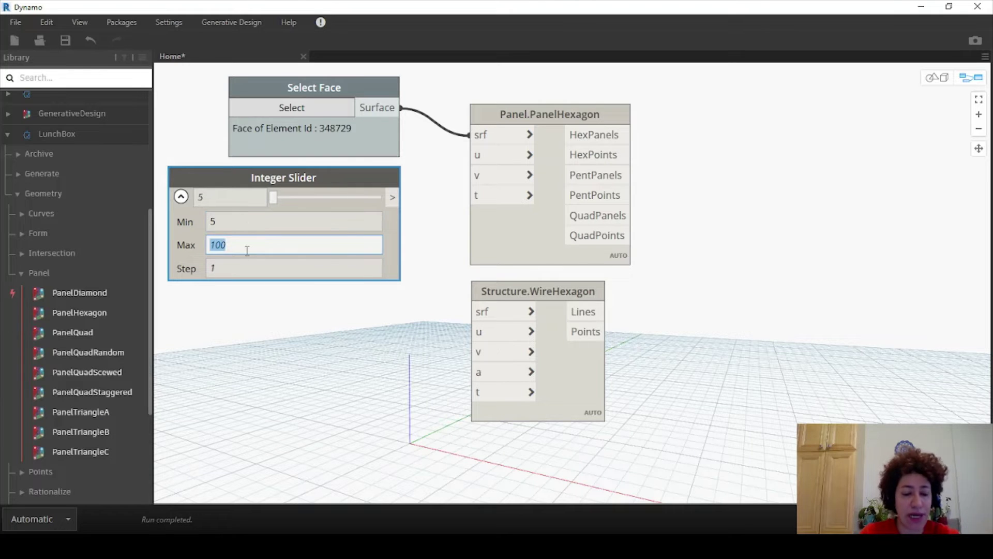
{"action": "type", "text": "30"}
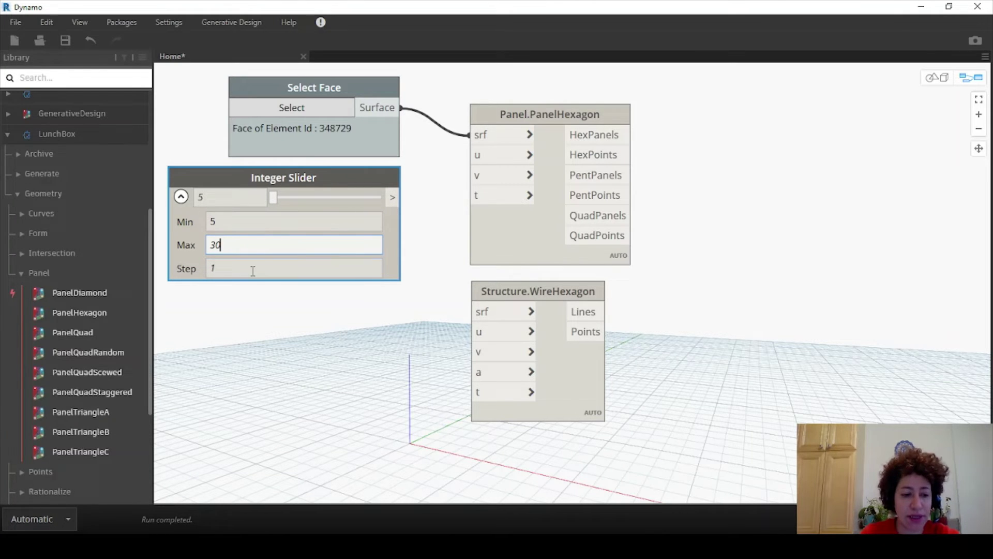
{"action": "left_click", "coordinate": [181, 197]}
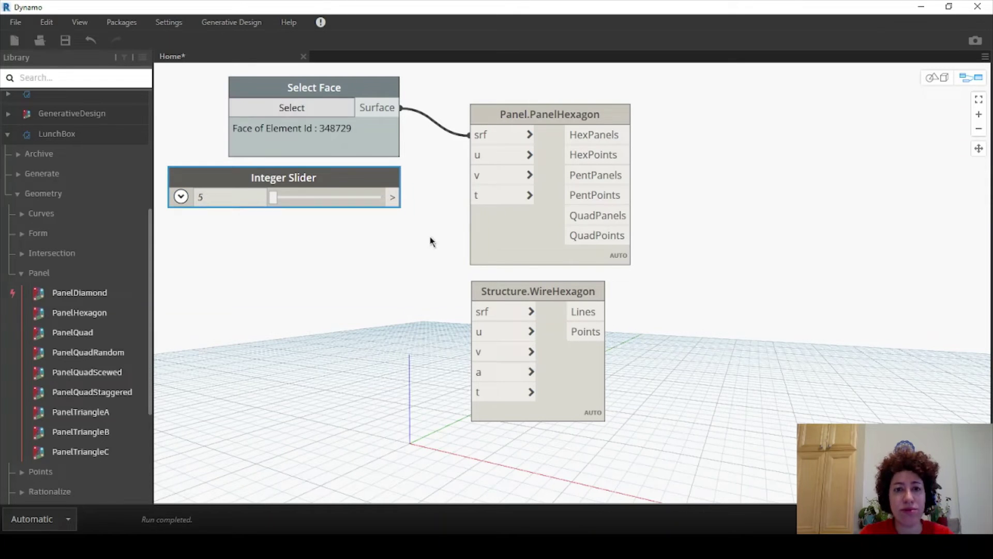
- Paste a second slider set to 10 and wire both sliders to PanelHexagon's u and v
{"action": "key", "text": "ctrl+v"}
{"action": "left_click_drag", "start_coordinate": [489, 191], "coordinate": [243, 231]}
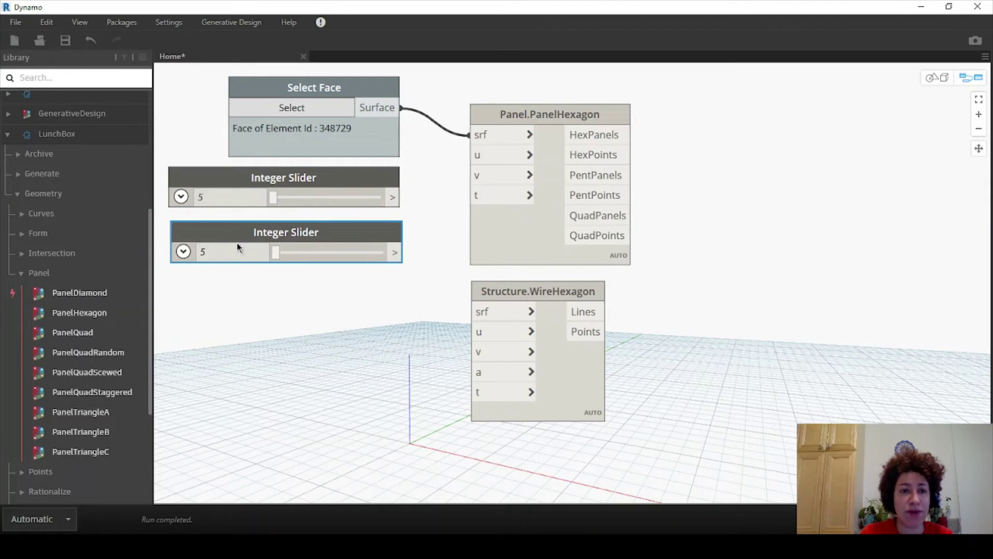
{"action": "double_click", "coordinate": [264, 250]}
{"action": "type", "text": "1"}
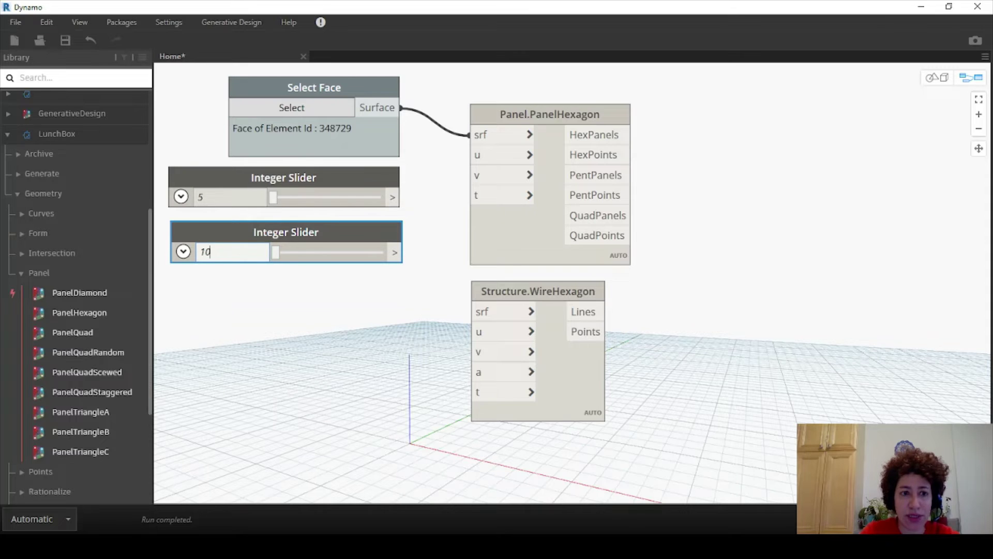
{"action": "type", "text": "0"}
{"action": "left_click", "coordinate": [333, 389]}
{"action": "left_click_drag", "start_coordinate": [368, 187], "coordinate": [469, 155]}
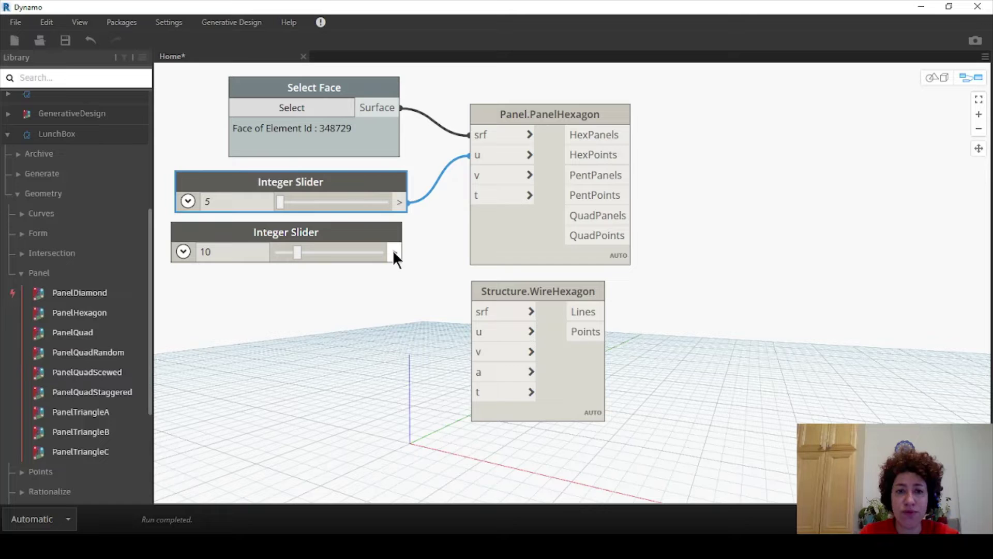
{"action": "left_click_drag", "start_coordinate": [398, 252], "coordinate": [389, 229]}
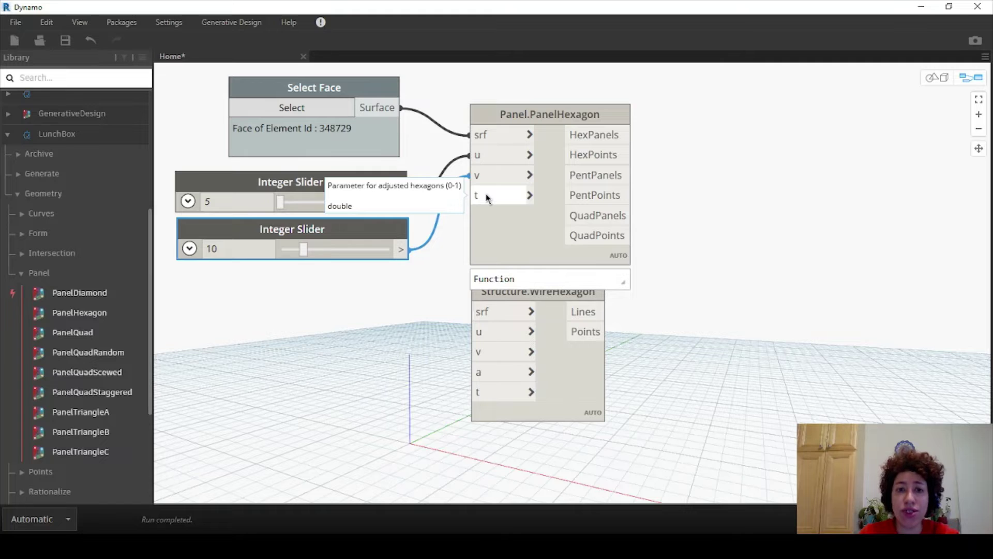
- Add a Number Slider node and place it below the integer sliders
{"action": "right_click", "coordinate": [319, 280]}
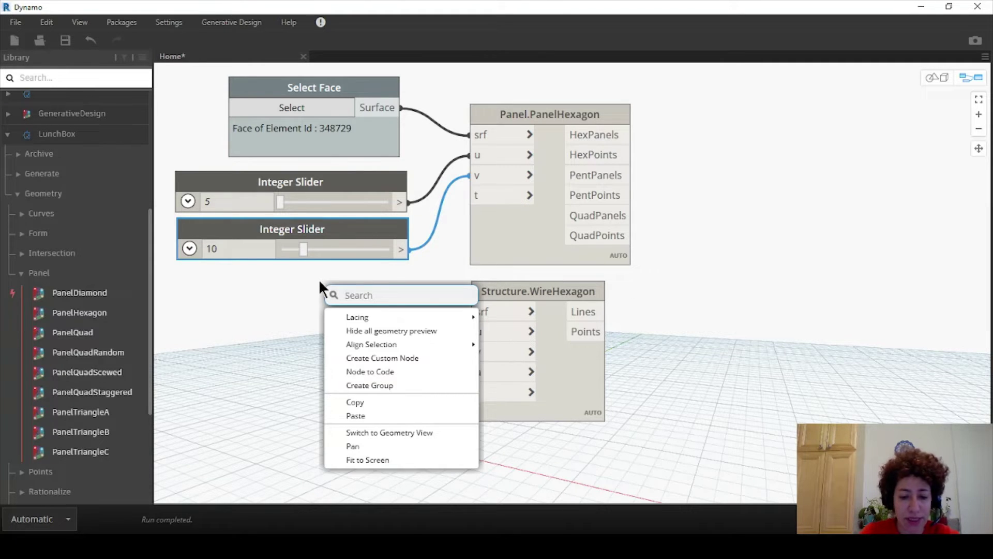
{"action": "type", "text": "slider"}
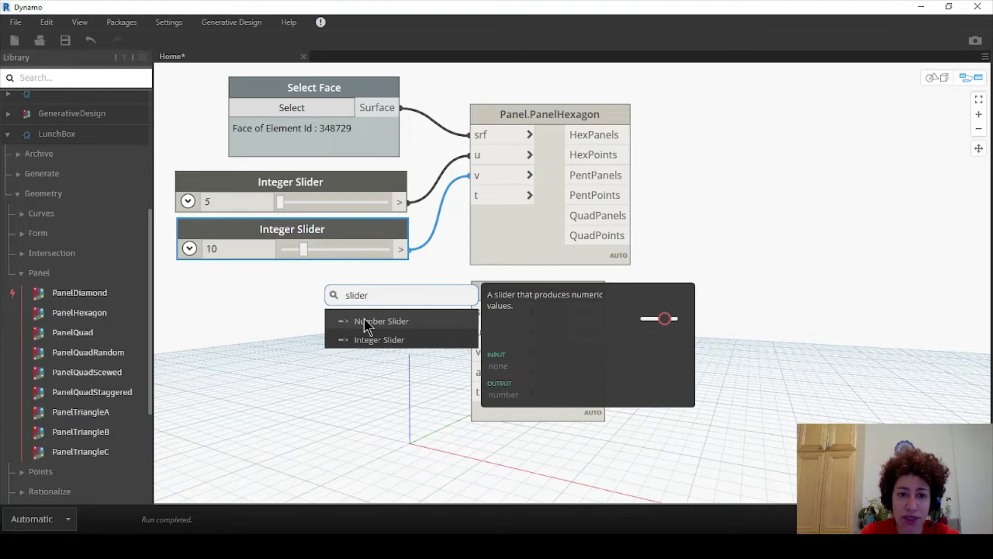
{"action": "left_click", "coordinate": [365, 319]}
{"action": "left_click_drag", "start_coordinate": [405, 328], "coordinate": [219, 272]}
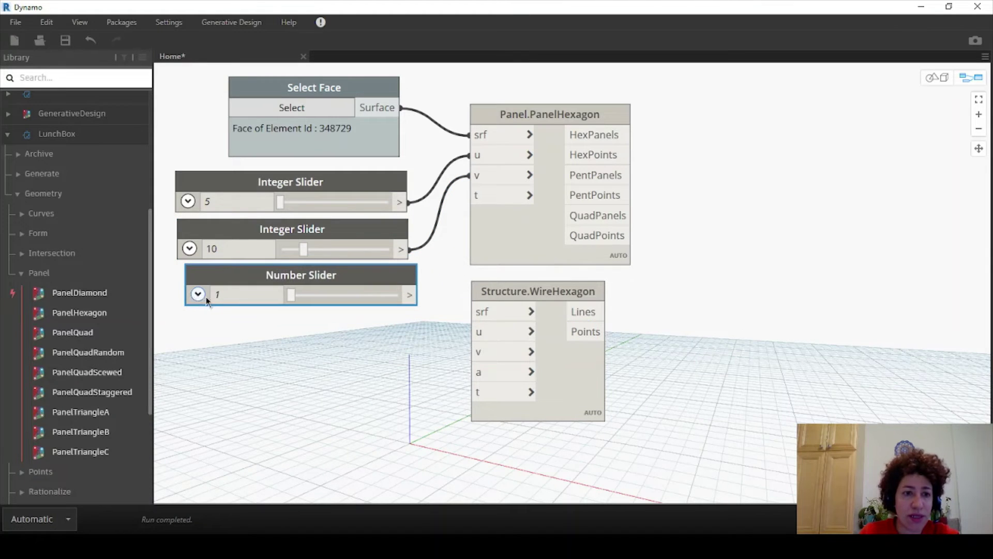
{"action": "left_click", "coordinate": [204, 296]}
{"action": "left_click", "coordinate": [226, 296]}
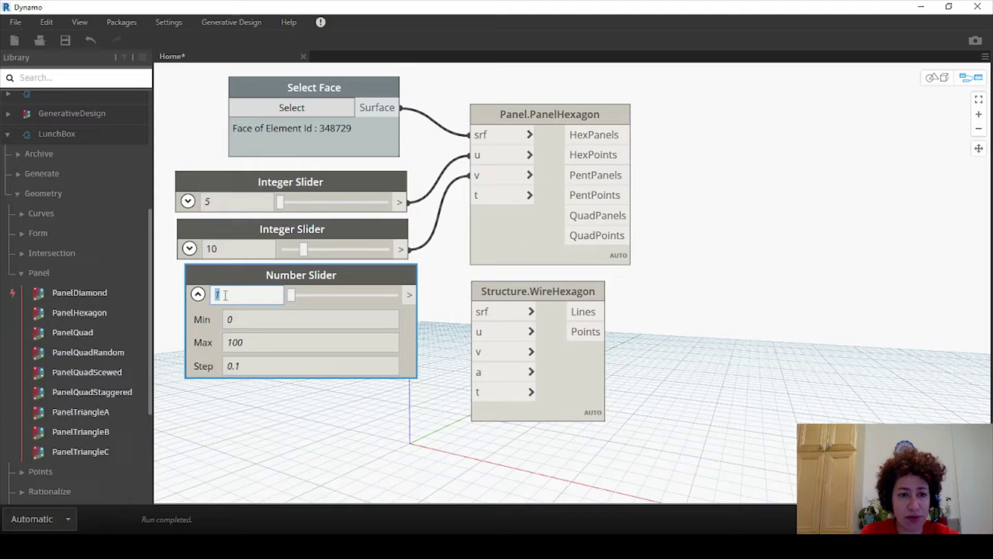
- Give the Number Slider a maximum of 1, set it to 0.5, and wire it to PanelHexagon's t input
{"action": "left_click", "coordinate": [253, 342]}
{"action": "type", "text": "1"}
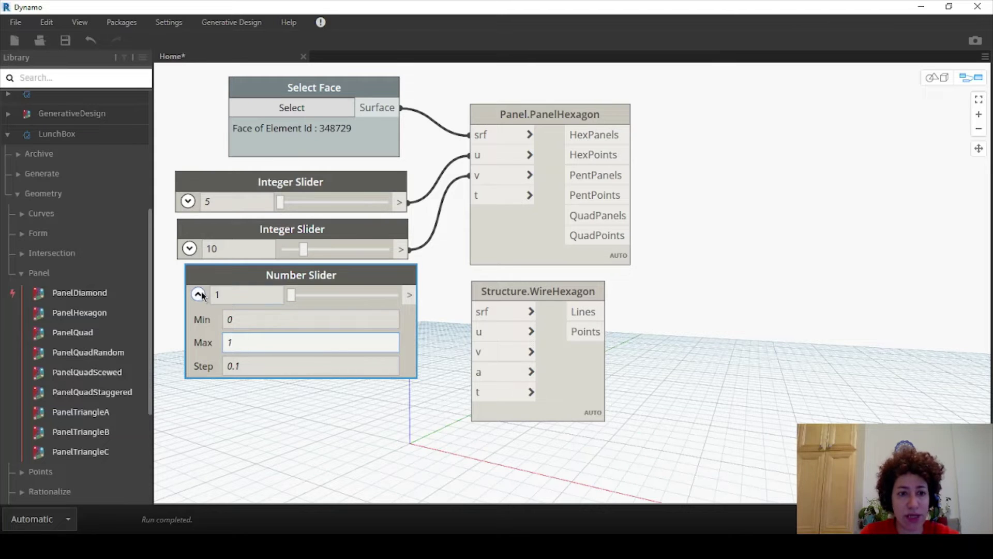
{"action": "left_click", "coordinate": [199, 295]}
{"action": "left_click_drag", "start_coordinate": [382, 304], "coordinate": [344, 306]}
{"action": "left_click_drag", "start_coordinate": [410, 295], "coordinate": [472, 195]}
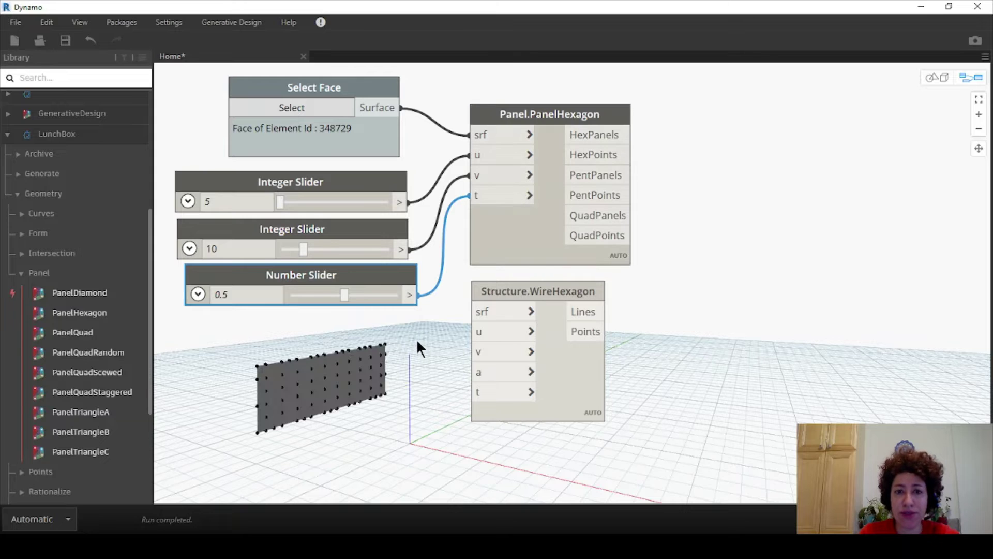
- Pan the 3-D preview, then shift the Panel.PanelHexagon node slightly left
{"action": "left_click", "coordinate": [937, 77]}
{"action": "scroll", "coordinate": [343, 395], "scroll_direction": "up", "scroll_amount": 5}
{"action": "middle_click_drag", "start_coordinate": [343, 392], "coordinate": [408, 396]}
{"action": "left_click", "coordinate": [971, 77]}
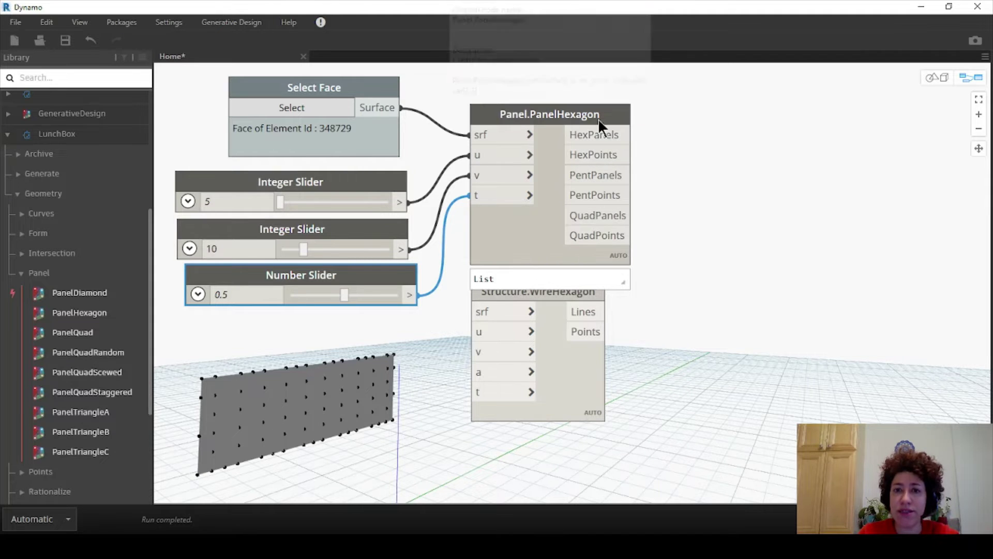
{"action": "left_click_drag", "start_coordinate": [597, 116], "coordinate": [582, 119]}
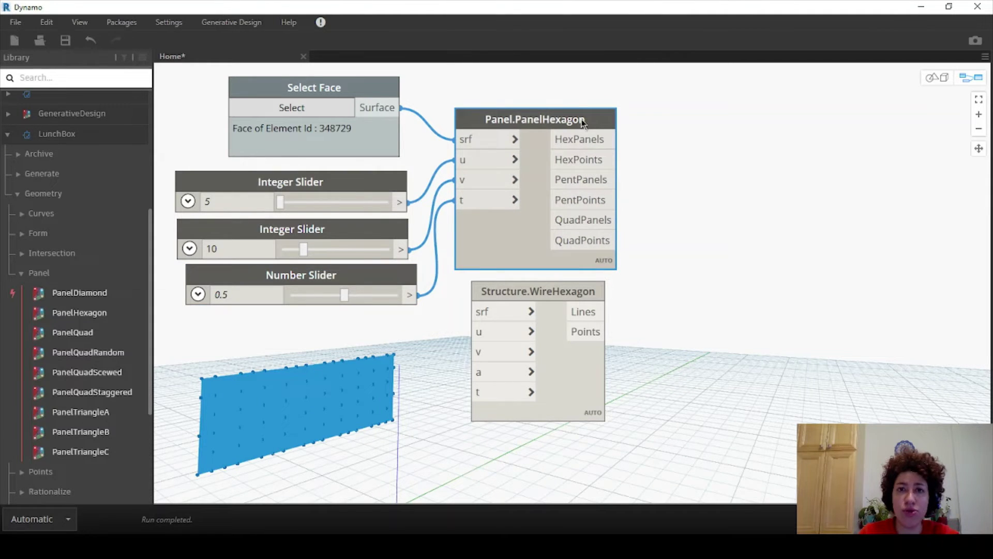
{"action": "left_click", "coordinate": [688, 116]}
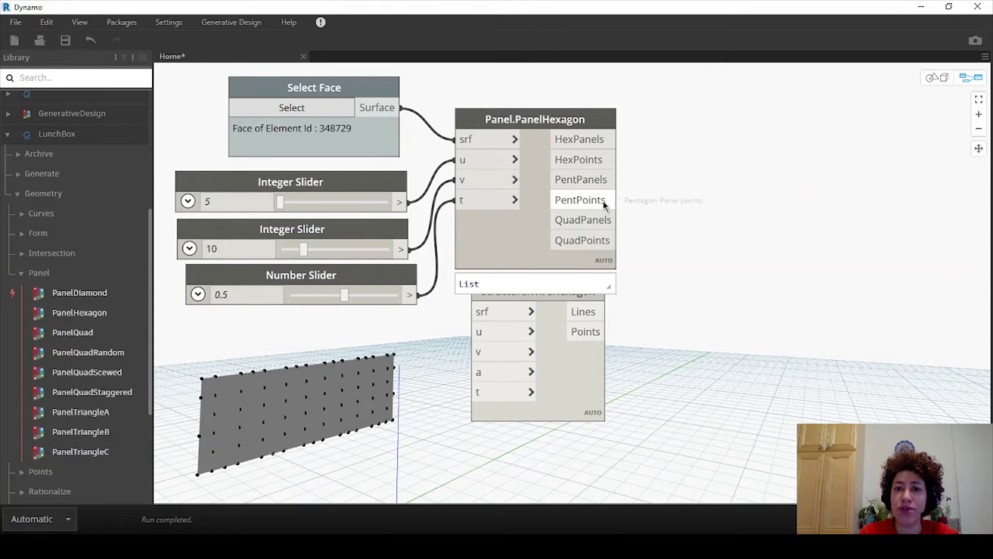
{"action": "right_click", "coordinate": [678, 140]}
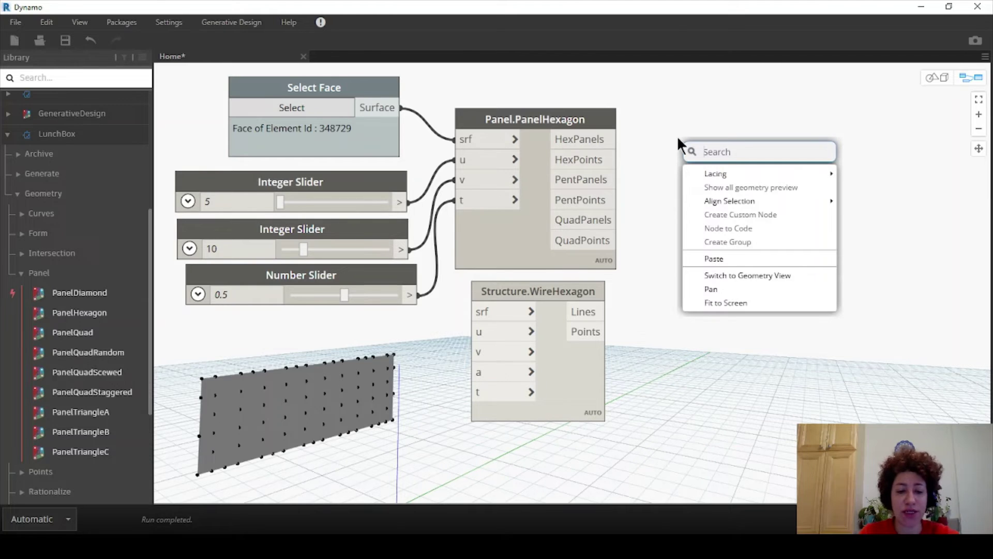
- Add an Object.Identity node and feed it PanelHexagon's HexPoints output
{"action": "type", "text": "identity"}
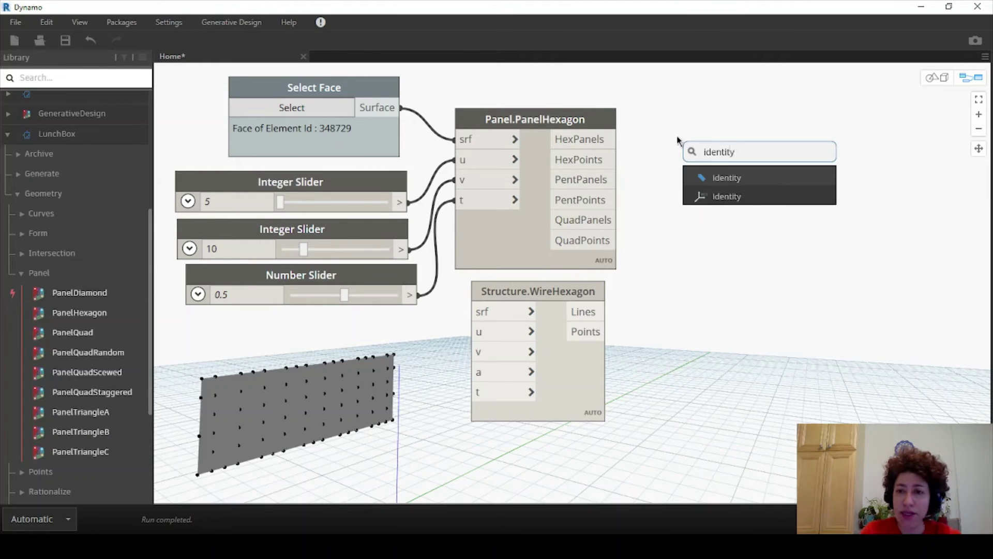
{"action": "left_click", "coordinate": [715, 172]}
{"action": "left_click_drag", "start_coordinate": [737, 182], "coordinate": [692, 128]}
{"action": "left_click", "coordinate": [603, 160]}
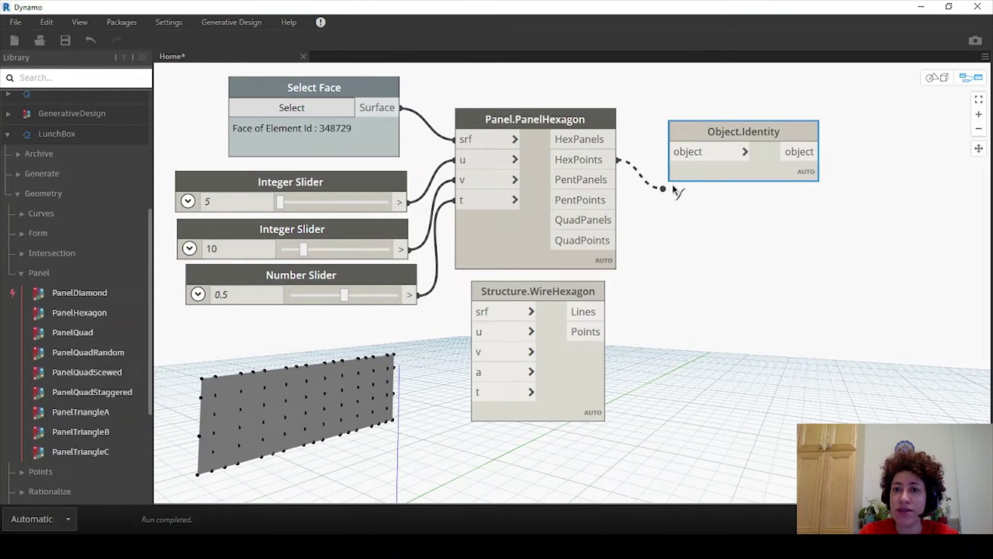
{"action": "left_click", "coordinate": [681, 155]}
- Turn off the Panel.PanelHexagon preview and drag the Number Slider down to 0
{"action": "left_click", "coordinate": [544, 110]}
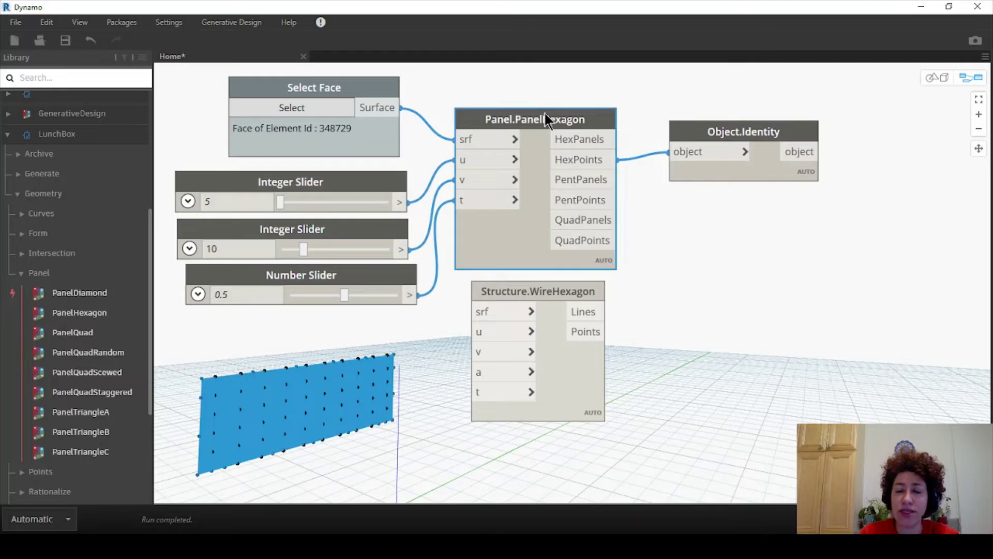
{"action": "right_click", "coordinate": [545, 111]}
{"action": "left_click", "coordinate": [591, 199]}
{"action": "left_click_drag", "start_coordinate": [725, 129], "coordinate": [723, 131]}
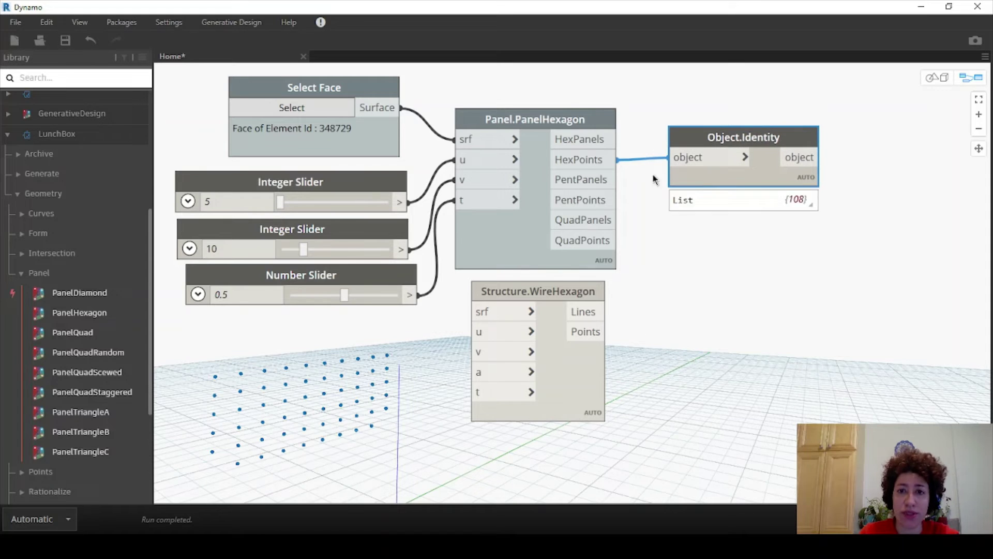
{"action": "left_click_drag", "start_coordinate": [344, 294], "coordinate": [270, 309]}
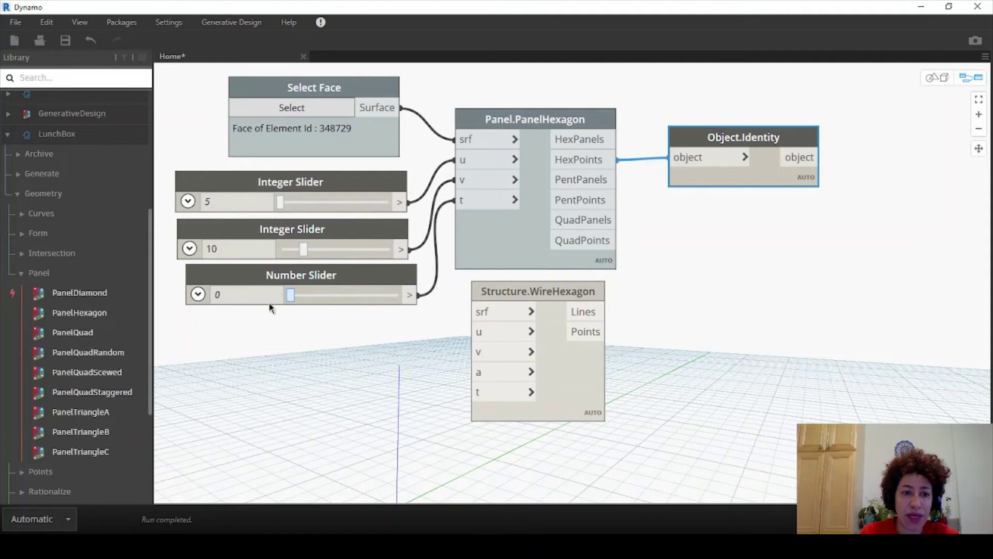
- Set the Number Slider's minimum to 0.1 and push the slider to its maximum
{"action": "left_click", "coordinate": [198, 294]}
{"action": "left_click", "coordinate": [247, 320]}
{"action": "type", "text": "."}
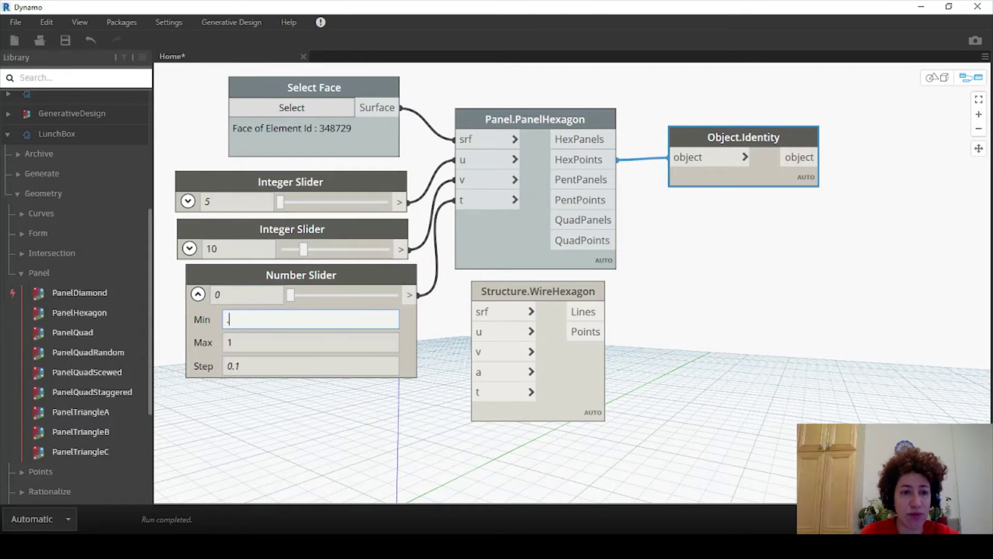
{"action": "type", "text": "1"}
{"action": "key", "text": "Return"}
{"action": "left_click", "coordinate": [198, 294]}
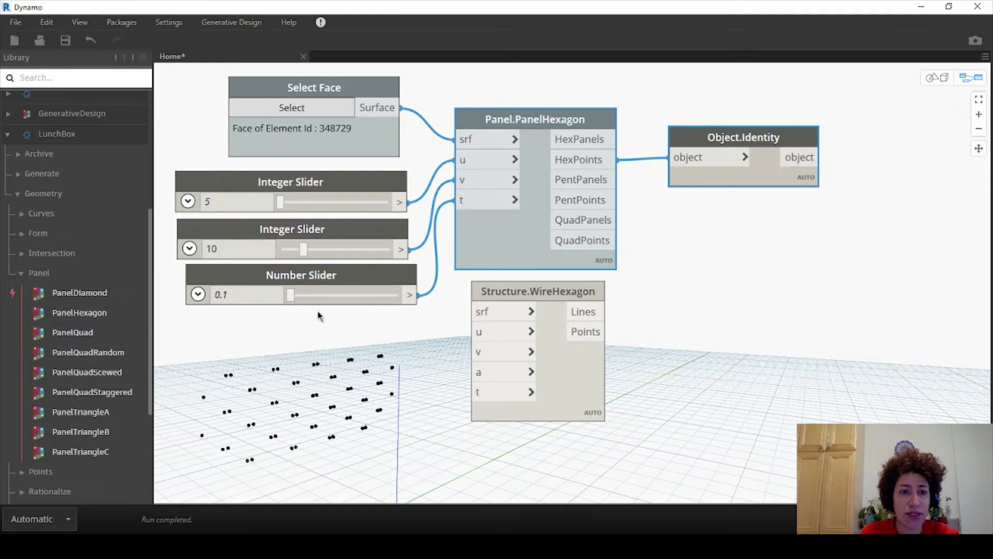
{"action": "left_click_drag", "start_coordinate": [291, 297], "coordinate": [448, 319]}
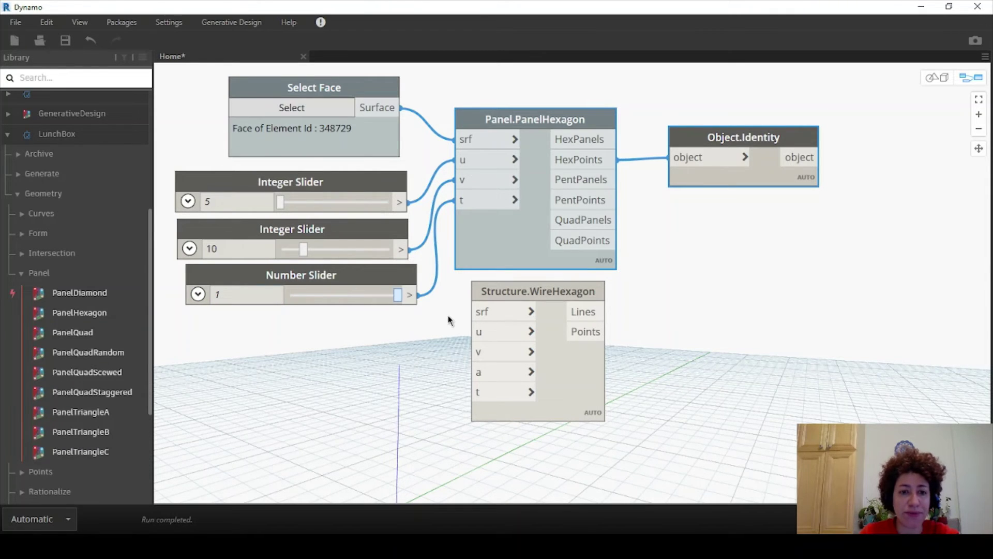
- Change the Number Slider's maximum to 0.9 and set its value to 0.4
{"action": "left_click", "coordinate": [199, 295]}
{"action": "double_click", "coordinate": [266, 346]}
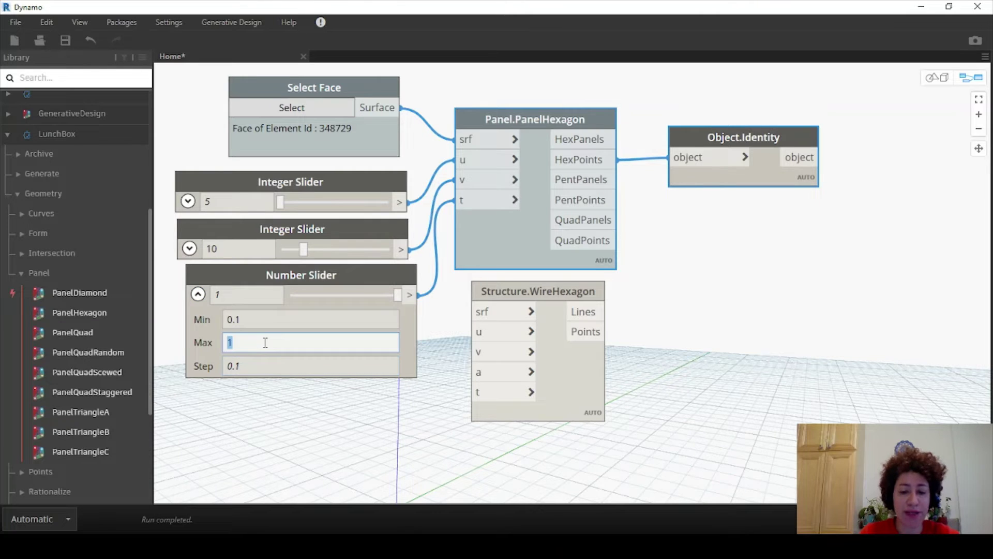
{"action": "type", "text": "0.9"}
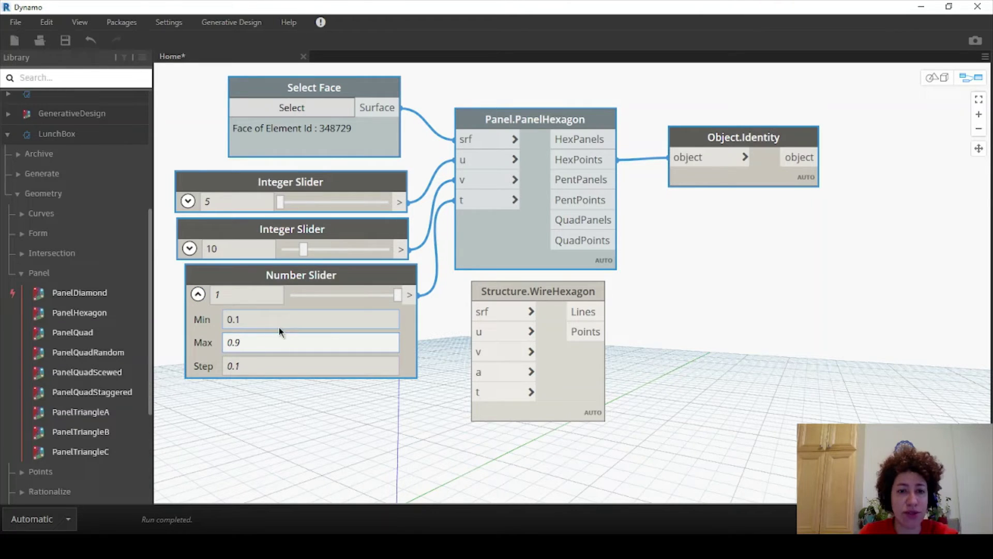
{"action": "key", "text": "Return"}
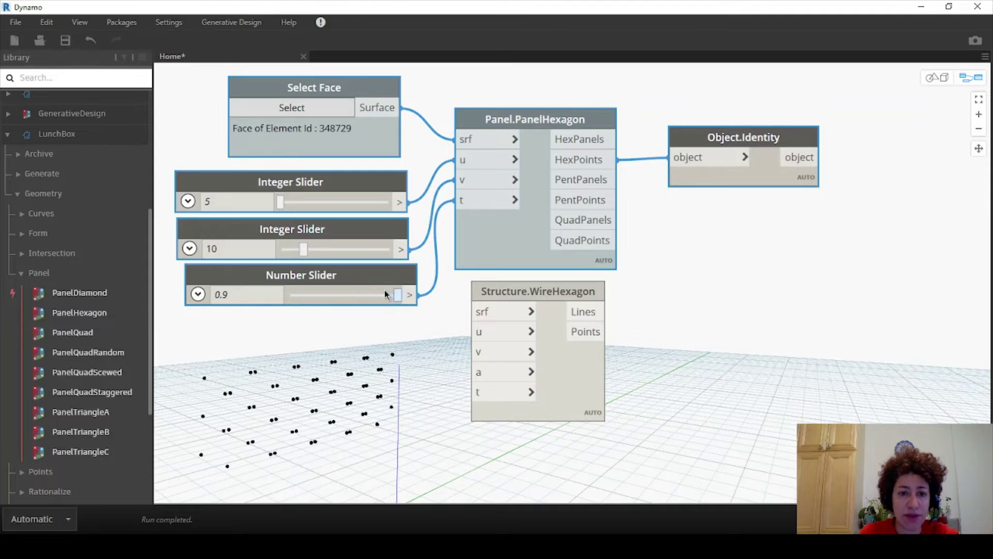
{"action": "left_click_drag", "start_coordinate": [385, 294], "coordinate": [331, 294]}
- Rewire Object.Identity to take PanelHexagon's HexPanels instead of HexPoints
{"action": "mouse_move", "coordinate": [565, 264]}
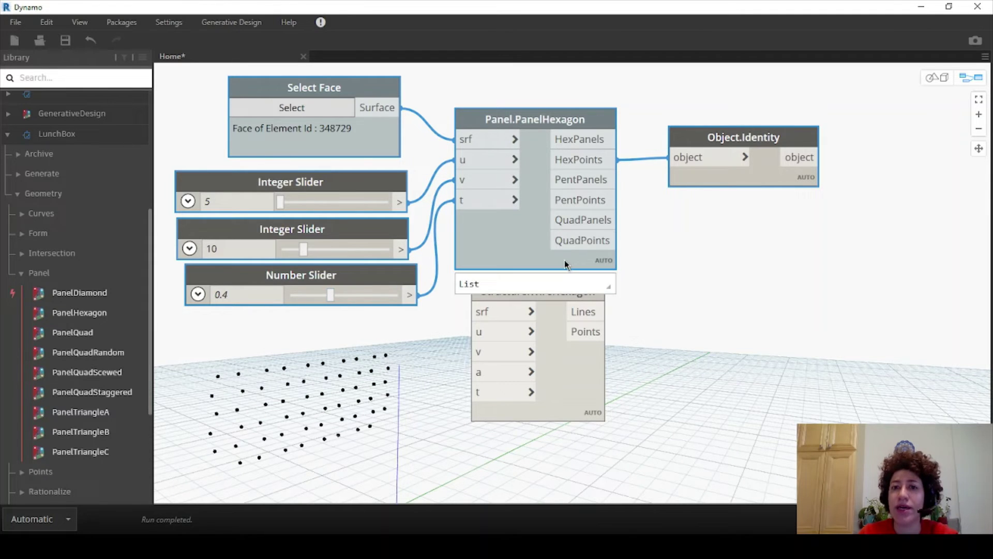
{"action": "left_click_drag", "start_coordinate": [595, 138], "coordinate": [673, 157]}
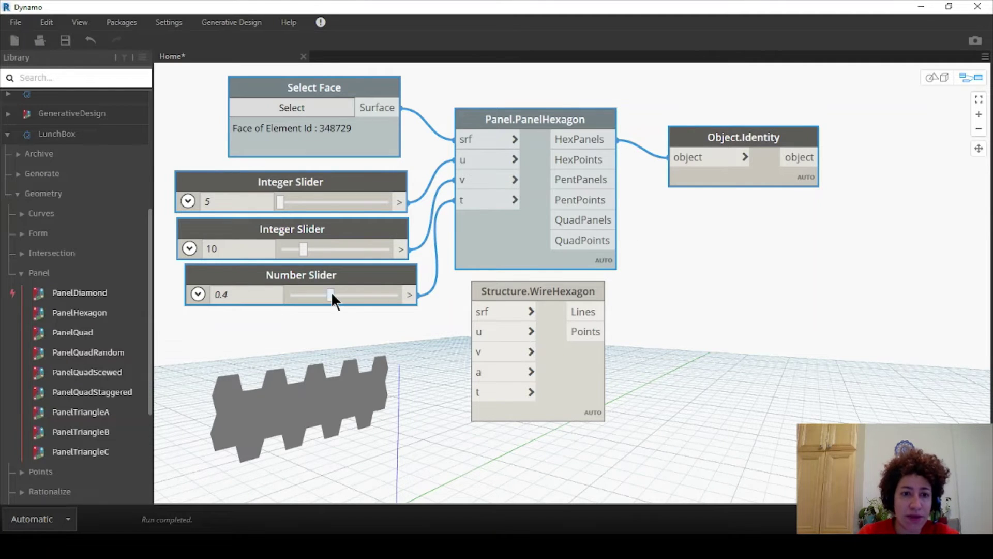
{"action": "mouse_move", "coordinate": [331, 295]}
{"action": "left_mouse_down"}
{"action": "mouse_move", "coordinate": [301, 294]}
{"action": "mouse_move", "coordinate": [360, 294]}
{"action": "mouse_move", "coordinate": [329, 294]}
{"action": "left_mouse_up"}
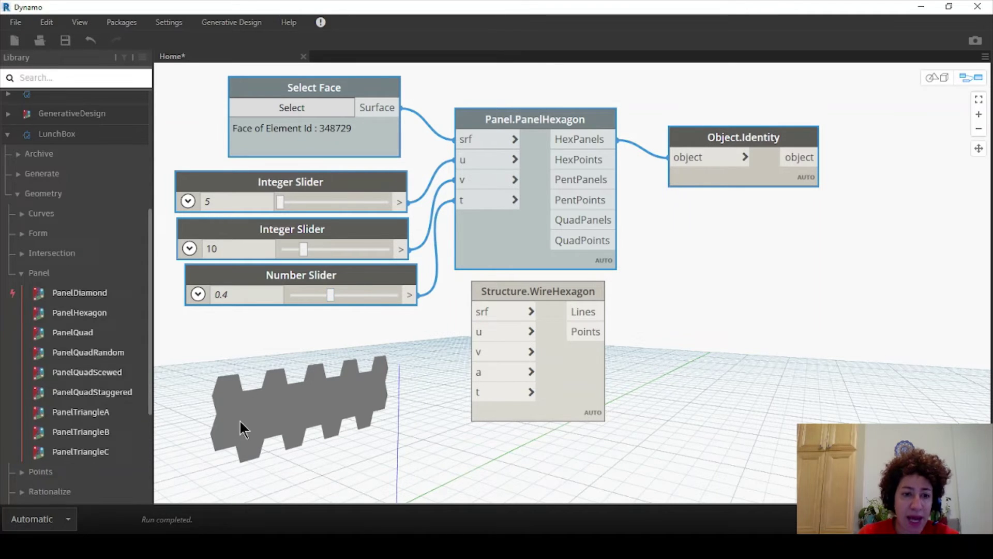
{"action": "scroll", "coordinate": [654, 371], "scroll_direction": "down", "scroll_amount": 1}
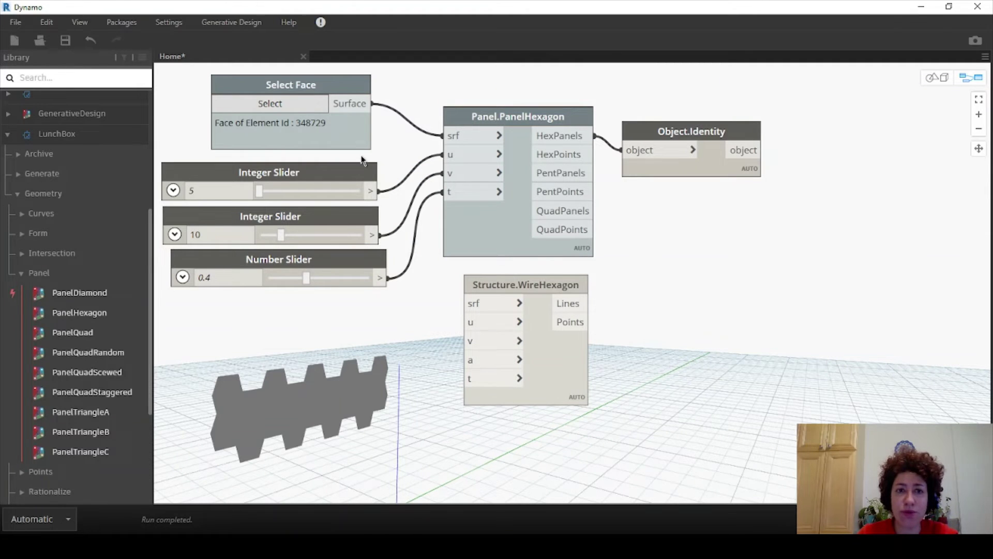
- Wire the Select Face Surface output into WireHexagon's srf input and shift the sliders left
{"action": "left_click_drag", "start_coordinate": [480, 115], "coordinate": [477, 82]}
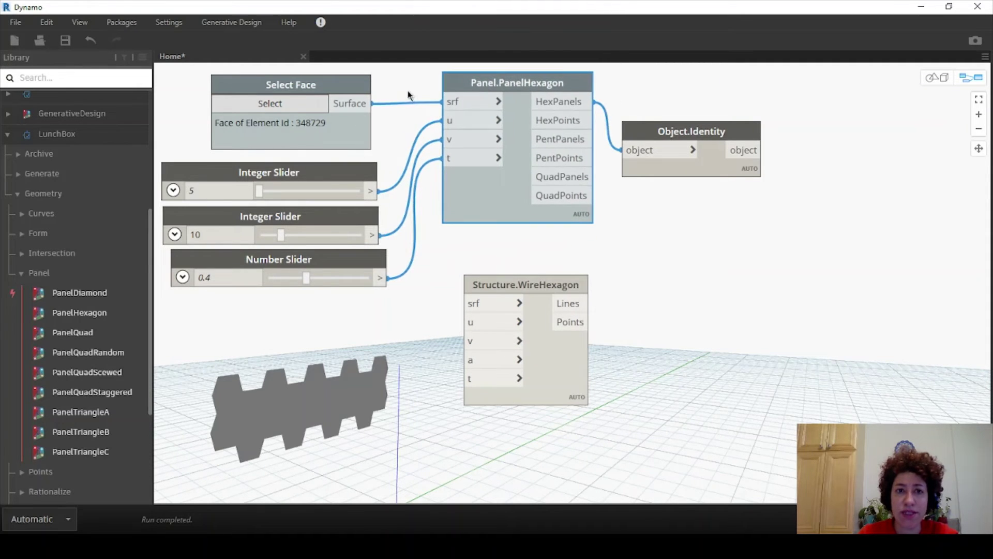
{"action": "left_click", "coordinate": [357, 109]}
{"action": "left_click_drag", "start_coordinate": [488, 282], "coordinate": [502, 258]}
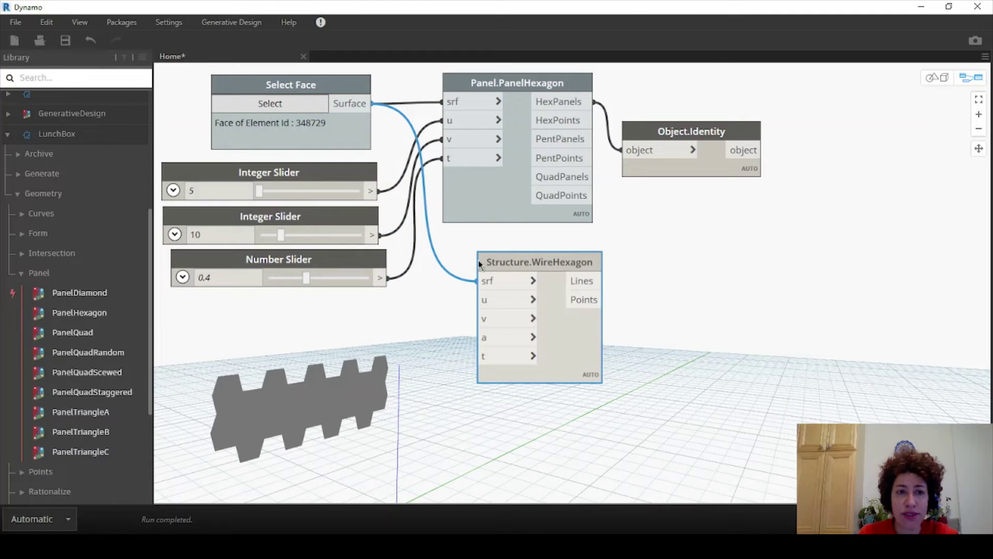
{"action": "left_click_drag", "start_coordinate": [308, 322], "coordinate": [251, 179]}
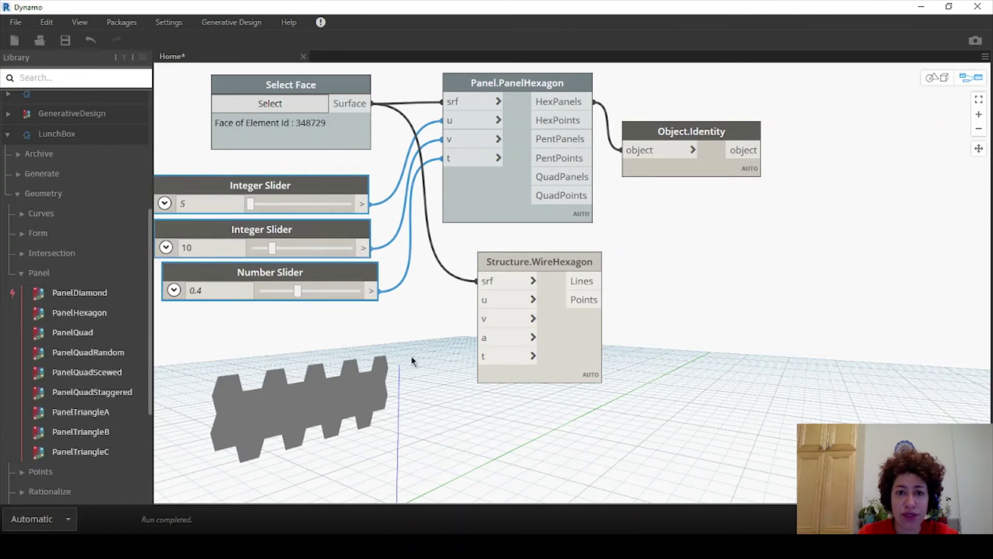
{"action": "left_click", "coordinate": [310, 163]}
- Connect the two Integer Sliders to WireHexagon's u and v inputs and the Number Slider to a
{"action": "left_click", "coordinate": [361, 204]}
{"action": "left_click", "coordinate": [494, 306]}
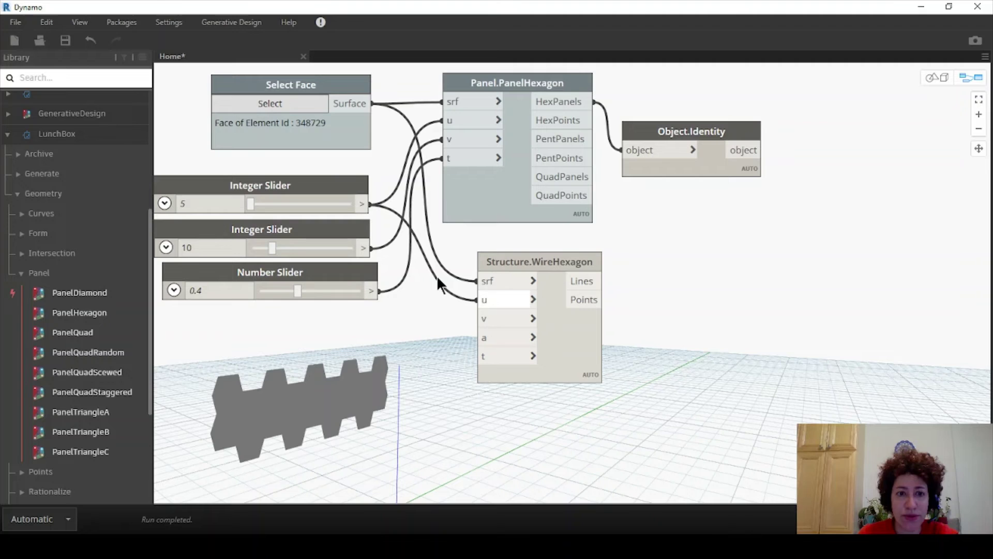
{"action": "left_click", "coordinate": [363, 248]}
{"action": "left_click", "coordinate": [481, 318]}
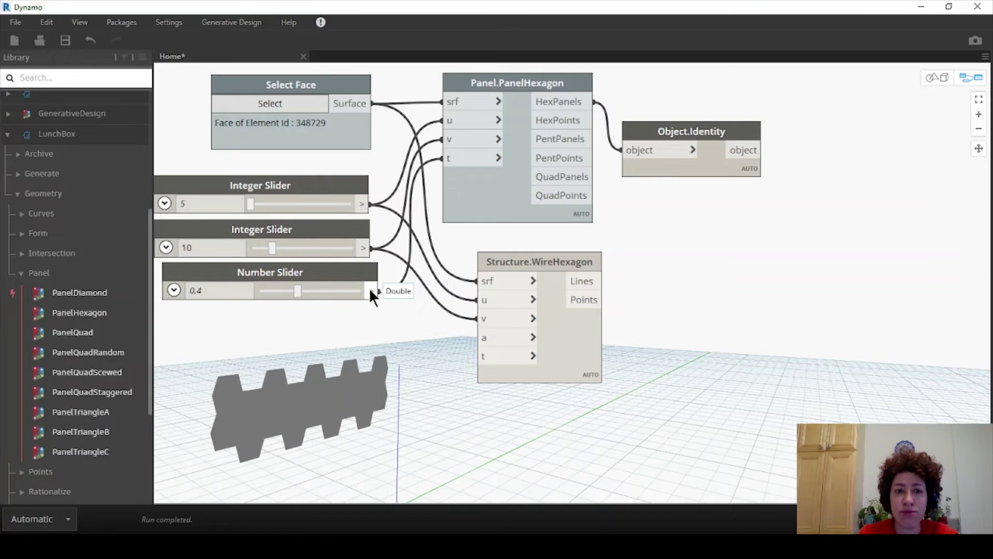
{"action": "left_click", "coordinate": [174, 290]}
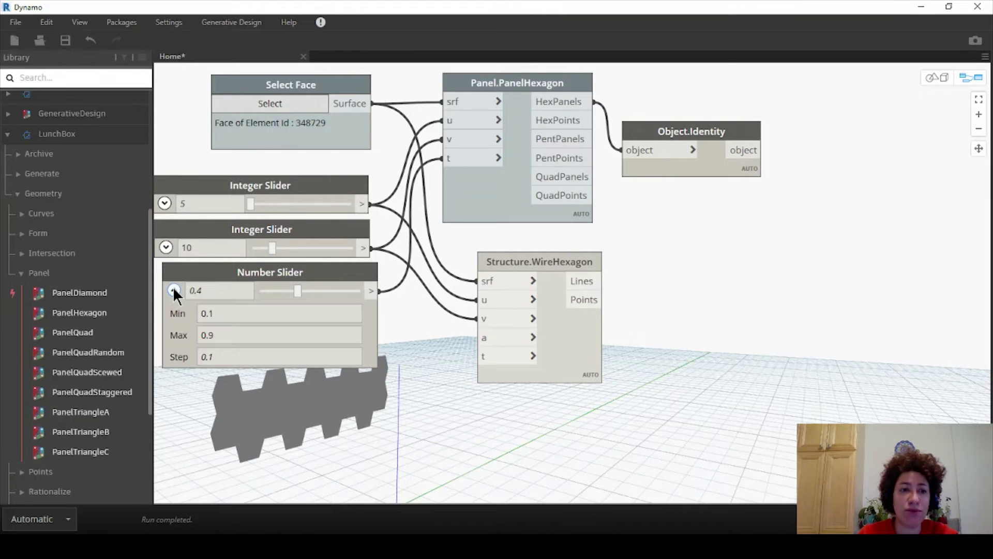
{"action": "left_click", "coordinate": [174, 290]}
{"action": "left_click_drag", "start_coordinate": [373, 291], "coordinate": [477, 338]}
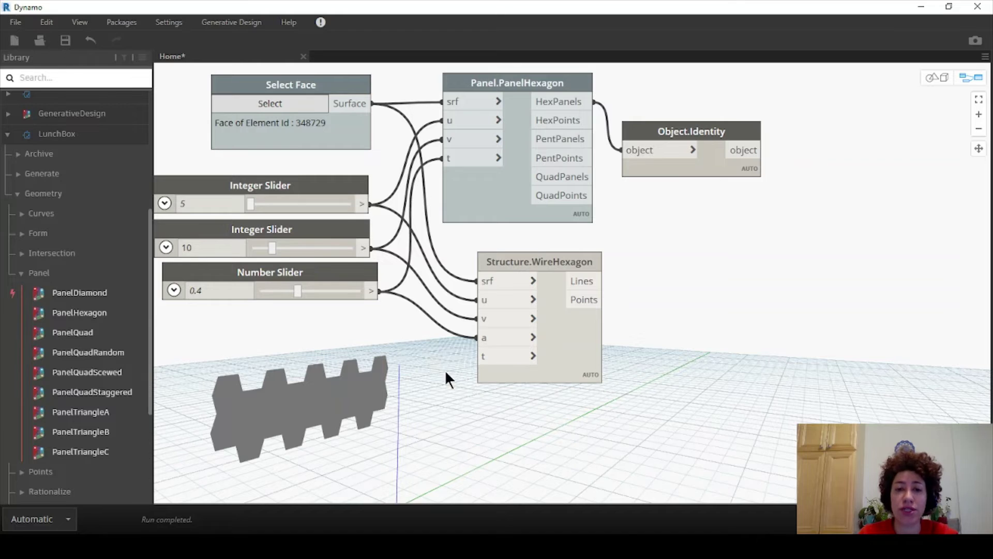
- Add a Boolean node set to False and wire it to WireHexagon's t input
{"action": "right_click", "coordinate": [430, 357]}
{"action": "type", "text": "bool"}
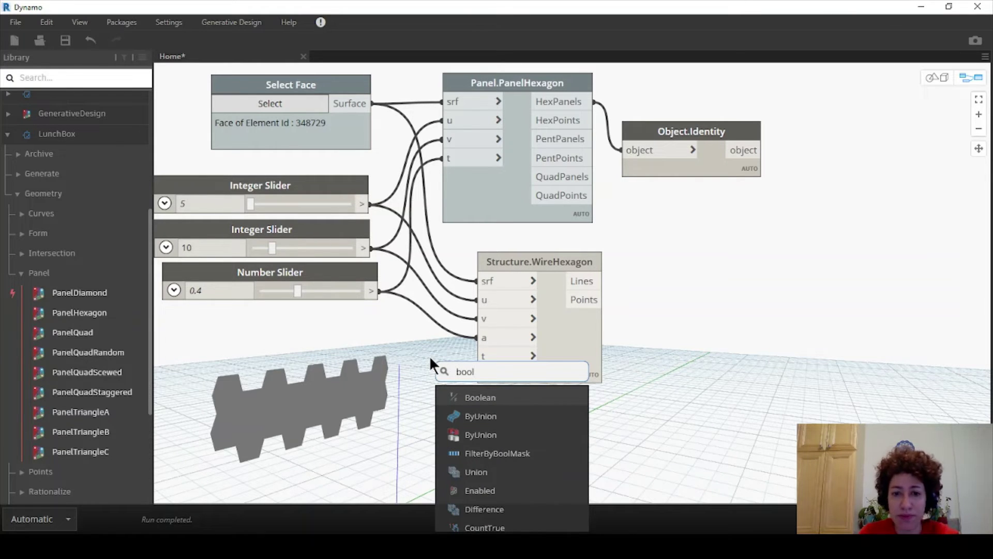
{"action": "left_click", "coordinate": [489, 399]}
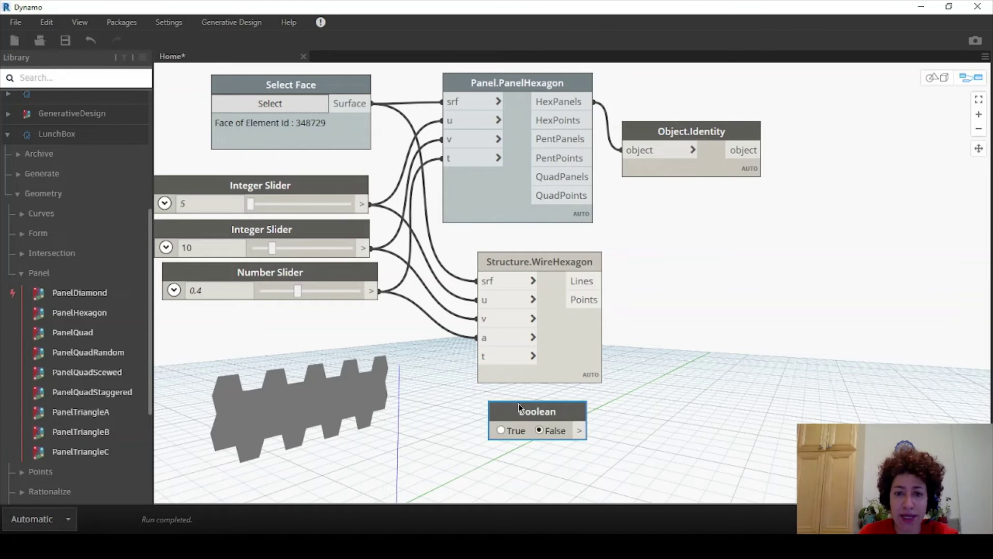
{"action": "left_click_drag", "start_coordinate": [519, 405], "coordinate": [405, 357]}
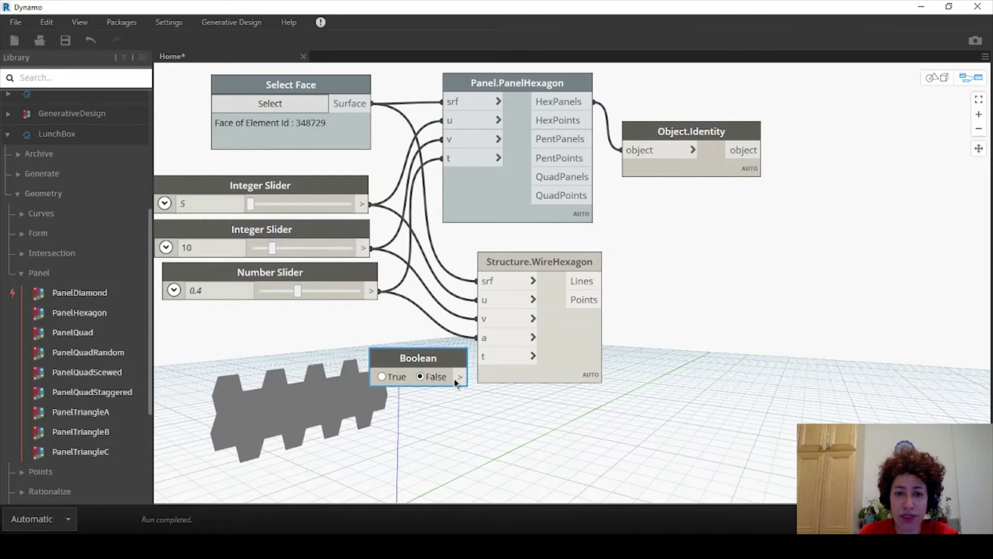
{"action": "left_click_drag", "start_coordinate": [472, 377], "coordinate": [478, 356]}
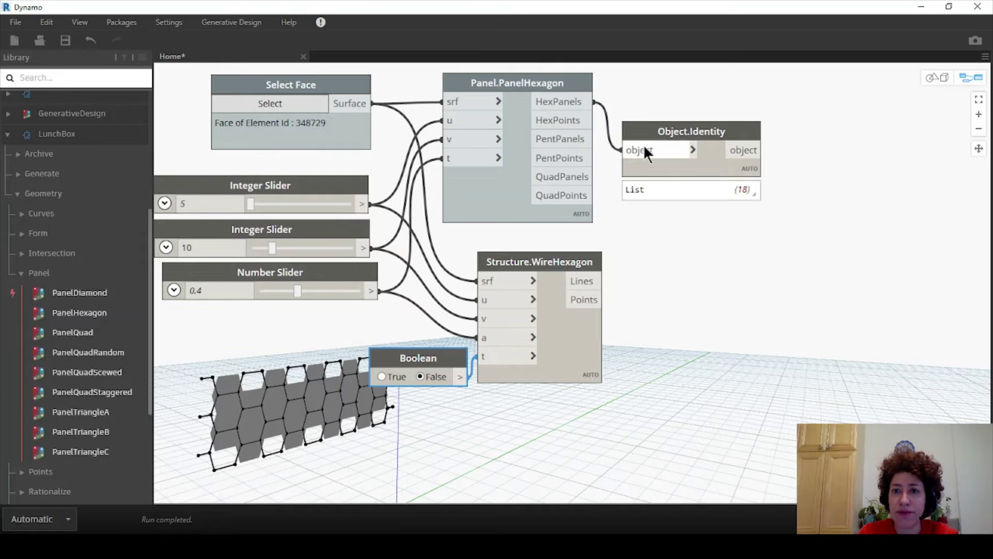
- Replace Object.Identity's HexPanels input with WireHexagon's Lines, hiding WireHexagon's own preview
{"action": "left_click_drag", "start_coordinate": [644, 144], "coordinate": [666, 104]}
{"action": "left_click_drag", "start_coordinate": [662, 143], "coordinate": [663, 286]}
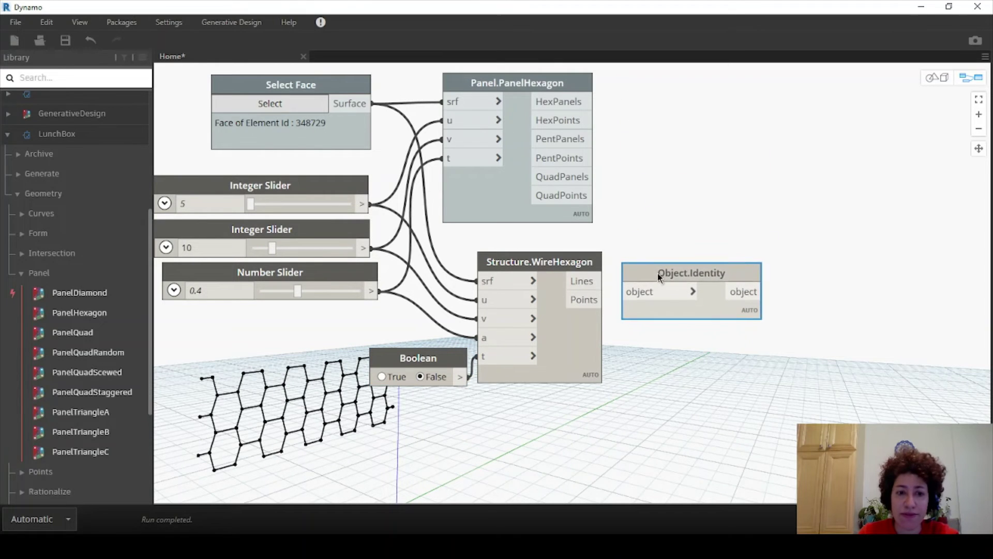
{"action": "right_click", "coordinate": [513, 259]}
{"action": "left_click", "coordinate": [560, 349]}
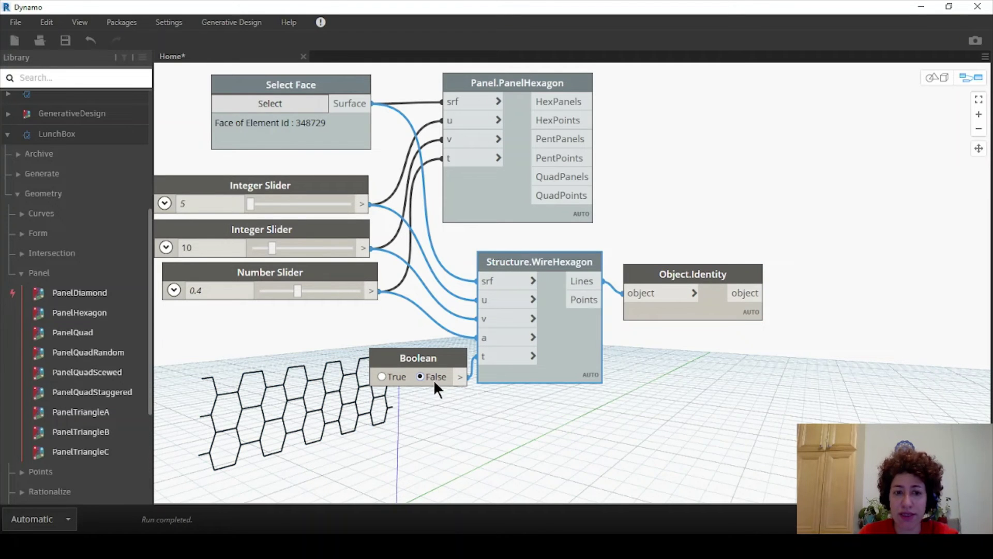
{"action": "left_click_drag", "start_coordinate": [593, 301], "coordinate": [634, 291]}
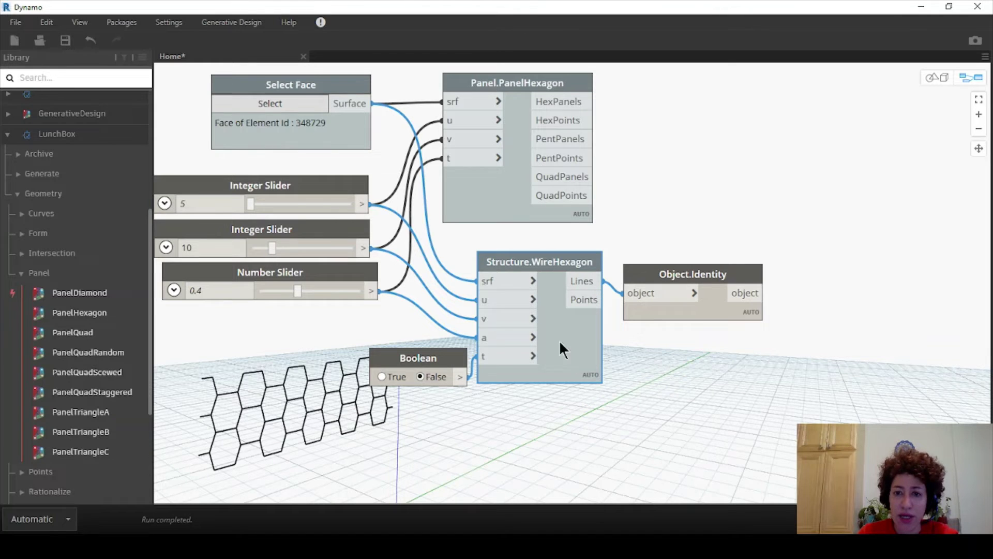
- Delete the Panel.PanelHexagon node and browse the LunchBox Structure category
{"action": "left_click", "coordinate": [510, 81]}
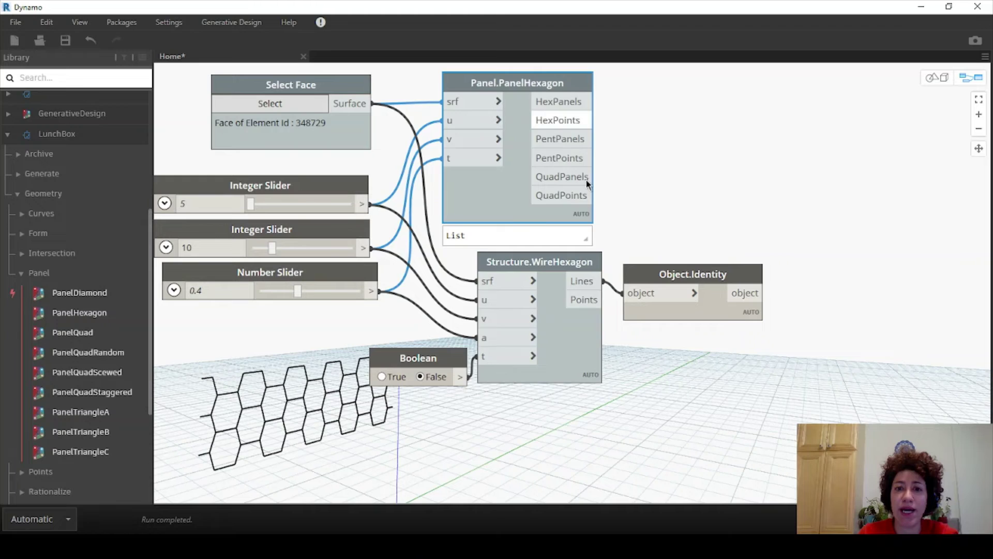
{"action": "key", "text": "Delete"}
{"action": "mouse_move", "coordinate": [529, 270]}
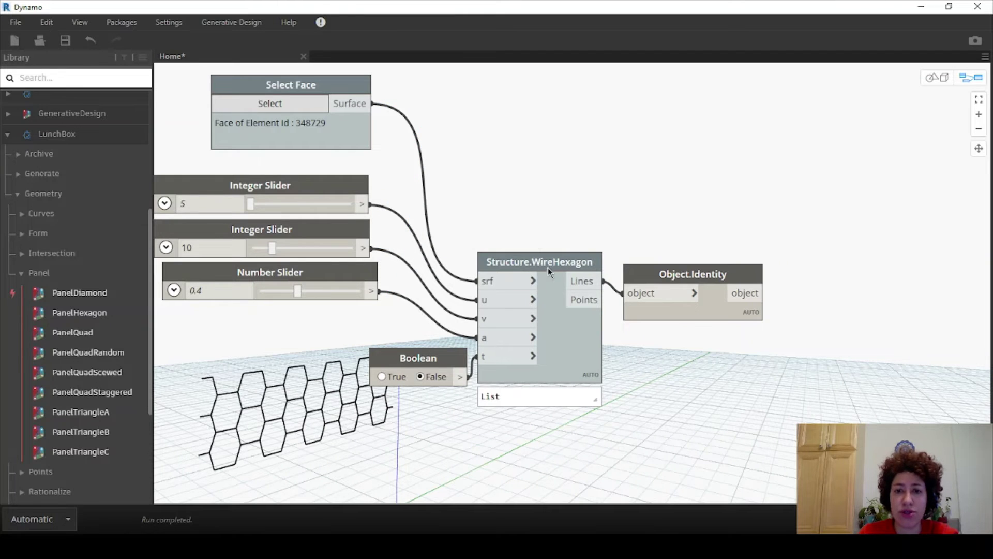
{"action": "left_click", "coordinate": [16, 276]}
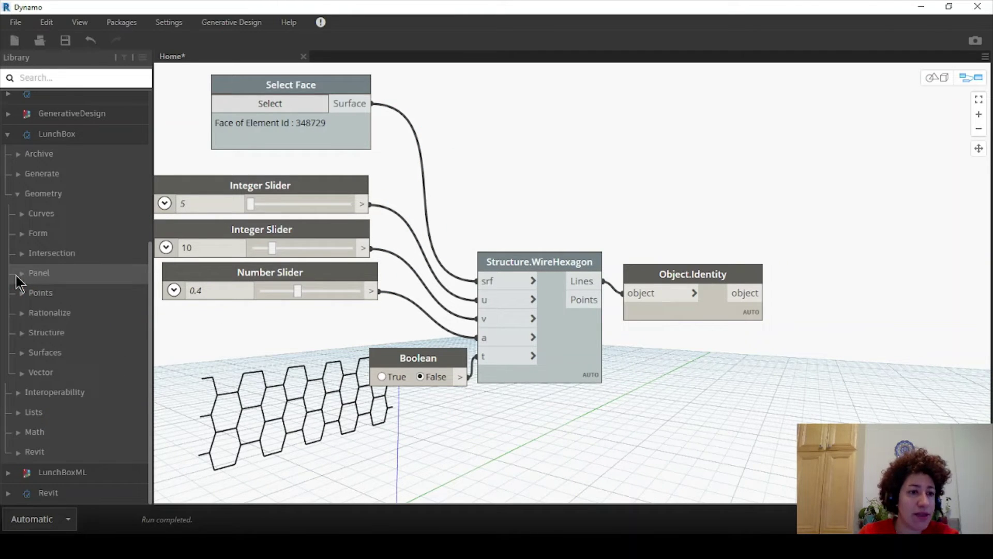
{"action": "left_click", "coordinate": [23, 335]}
{"action": "scroll", "coordinate": [32, 339], "scroll_direction": "down", "scroll_amount": 3}
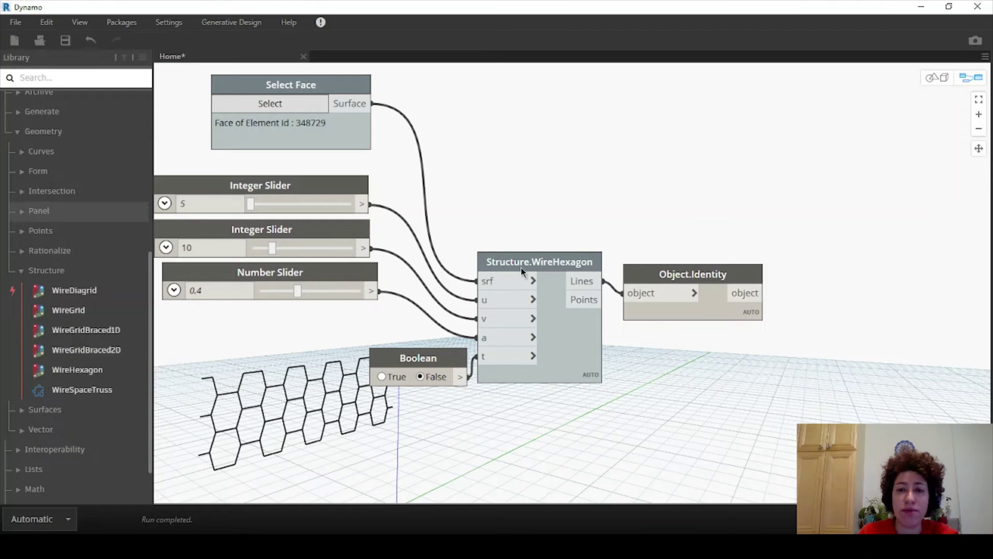
- Rearrange WireHexagon, Object.Identity and Boolean compactly, with the Boolean below the sliders
{"action": "left_click_drag", "start_coordinate": [676, 217], "coordinate": [463, 362]}
{"action": "left_click_drag", "start_coordinate": [691, 293], "coordinate": [702, 149]}
{"action": "left_click", "coordinate": [693, 267]}
{"action": "left_click_drag", "start_coordinate": [460, 212], "coordinate": [481, 303]}
{"action": "left_click_drag", "start_coordinate": [586, 117], "coordinate": [574, 138]}
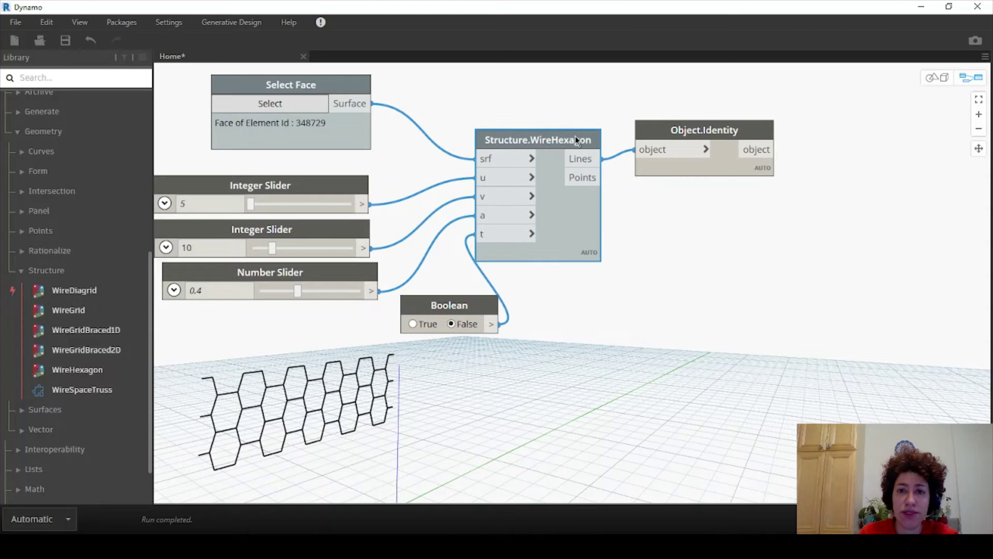
{"action": "left_click_drag", "start_coordinate": [695, 129], "coordinate": [682, 135]}
- Set the Integer Sliders to 7 and 9 and the Number Slider to 0.3, yielding 103 lines
{"action": "left_click", "coordinate": [739, 265]}
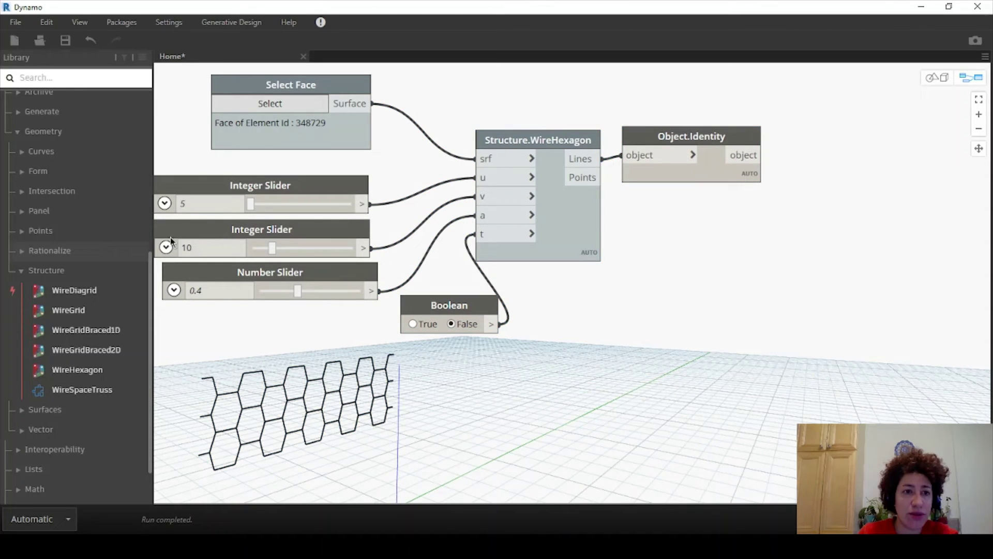
{"action": "left_click_drag", "start_coordinate": [253, 203], "coordinate": [260, 204]}
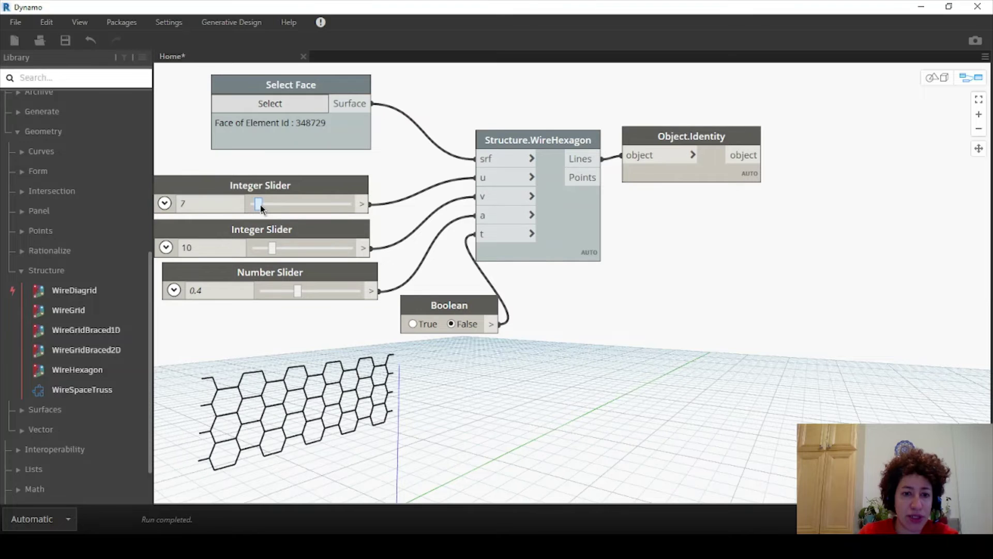
{"action": "left_click_drag", "start_coordinate": [271, 249], "coordinate": [263, 250]}
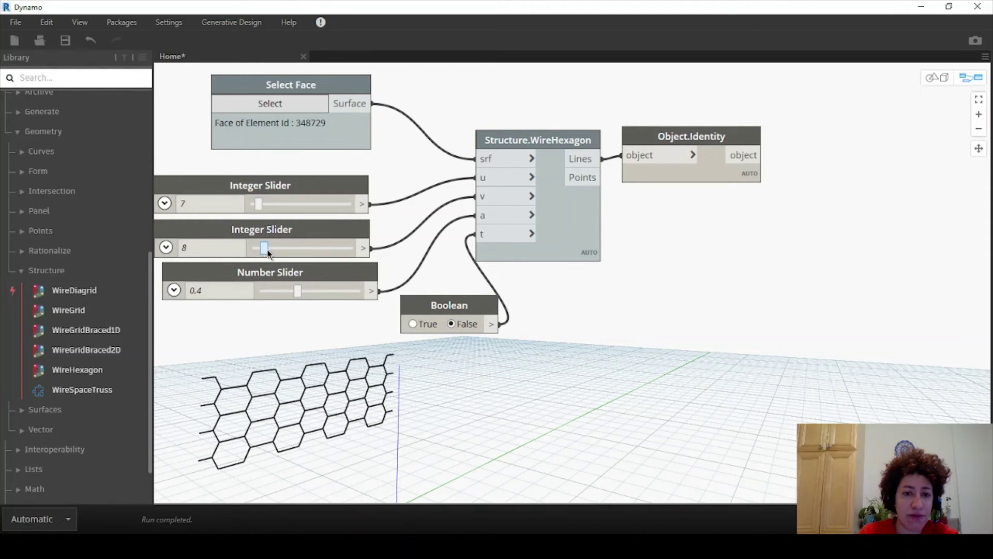
{"action": "mouse_move", "coordinate": [294, 290]}
{"action": "left_mouse_down"}
{"action": "mouse_move", "coordinate": [284, 290]}
{"action": "mouse_move", "coordinate": [340, 294]}
{"action": "mouse_move", "coordinate": [278, 294]}
{"action": "left_mouse_up"}
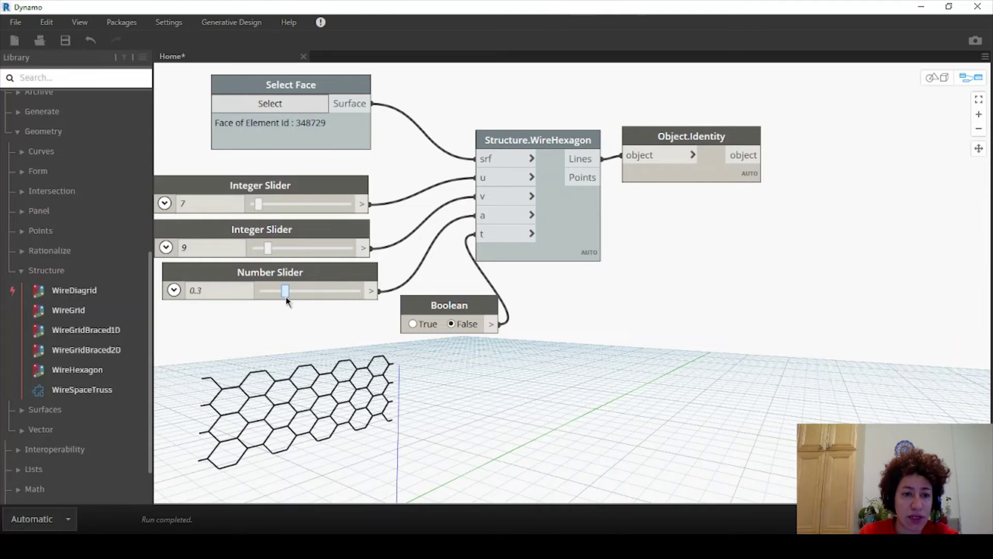
{"action": "mouse_move", "coordinate": [289, 302]}
{"action": "left_mouse_down"}
{"action": "mouse_move", "coordinate": [301, 301]}
{"action": "mouse_move", "coordinate": [282, 296]}
{"action": "mouse_move", "coordinate": [307, 297]}
{"action": "mouse_move", "coordinate": [285, 298]}
{"action": "left_mouse_up"}
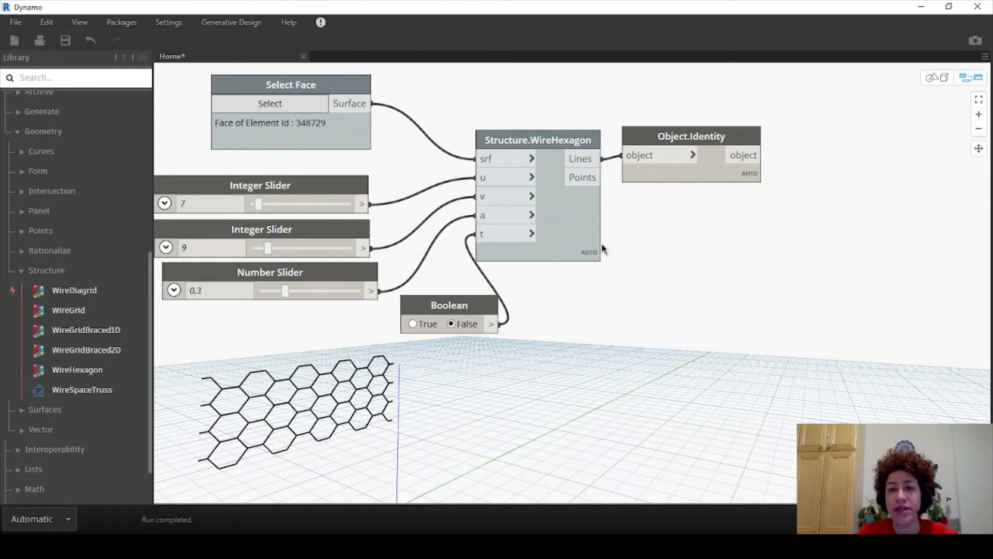
{"action": "mouse_move", "coordinate": [746, 203]}
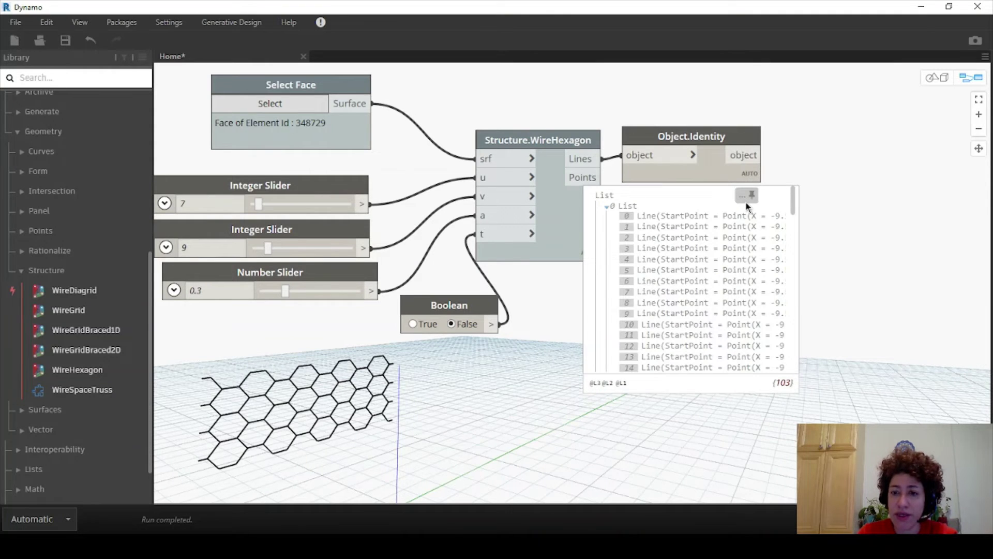
- Add a Curve.Extrude (direction, distance) node and feed Object.Identity's lines into its curve input
{"action": "right_click", "coordinate": [808, 167]}
{"action": "type", "text": "e"}
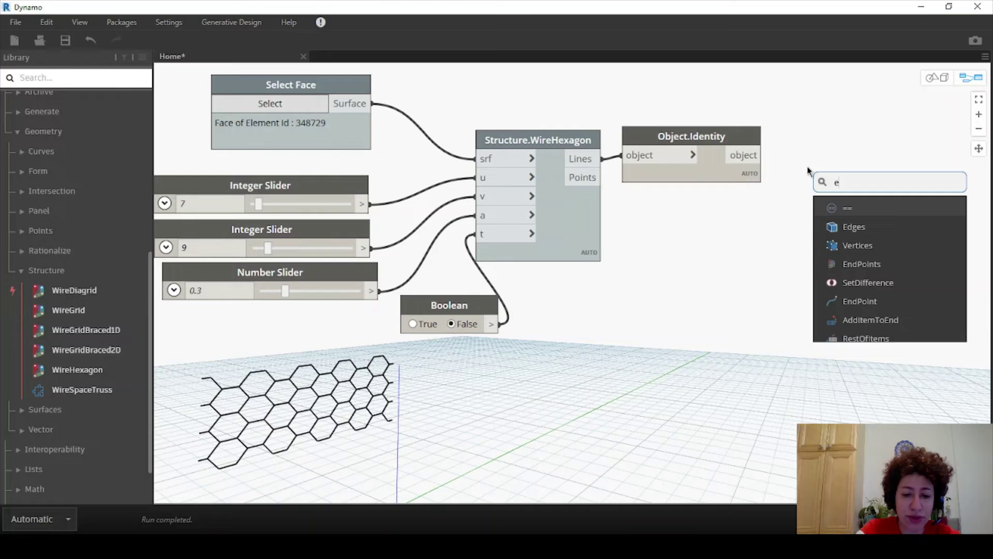
{"action": "type", "text": "xtrude"}
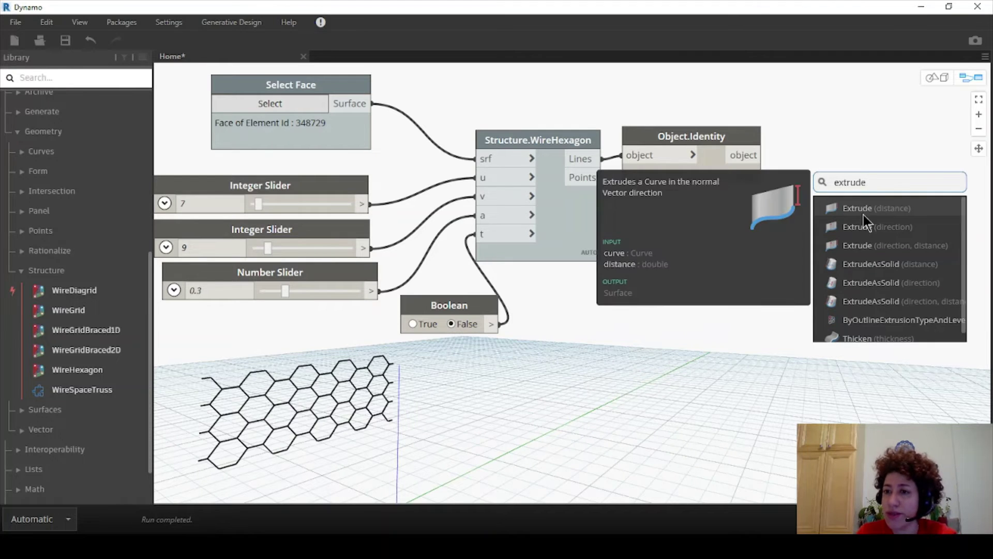
{"action": "left_click", "coordinate": [858, 243]}
{"action": "left_click_drag", "start_coordinate": [800, 250], "coordinate": [808, 214]}
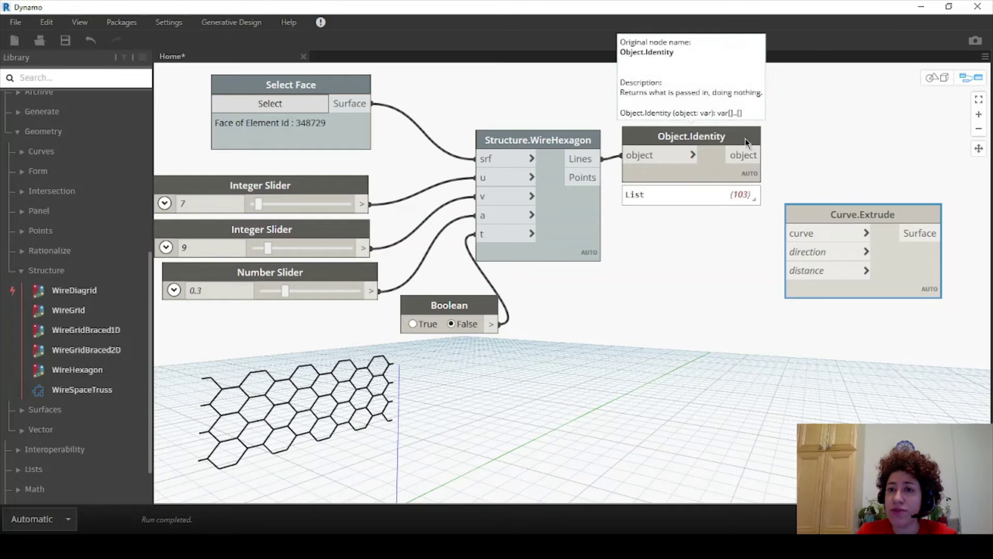
{"action": "mouse_move", "coordinate": [748, 195]}
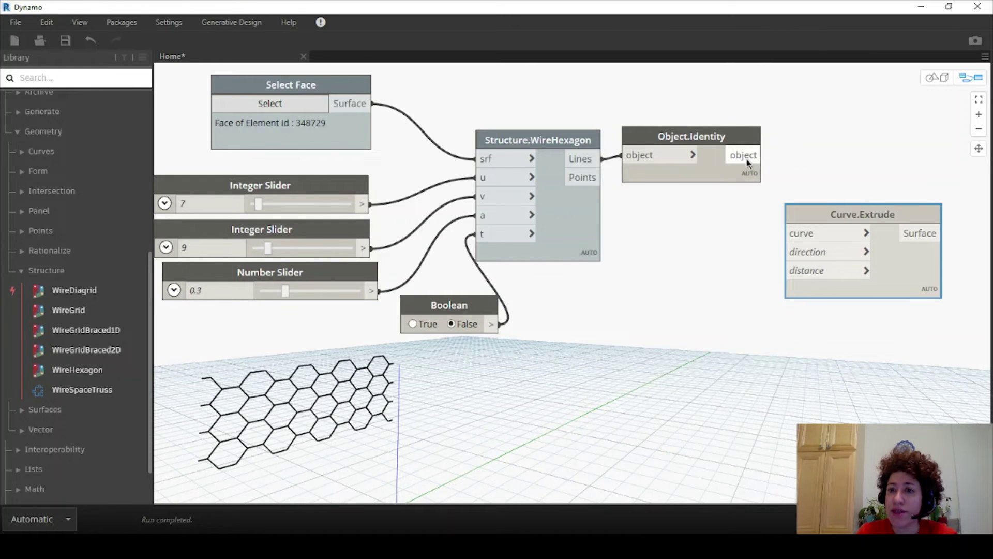
{"action": "left_click", "coordinate": [762, 156]}
{"action": "left_click", "coordinate": [787, 233]}
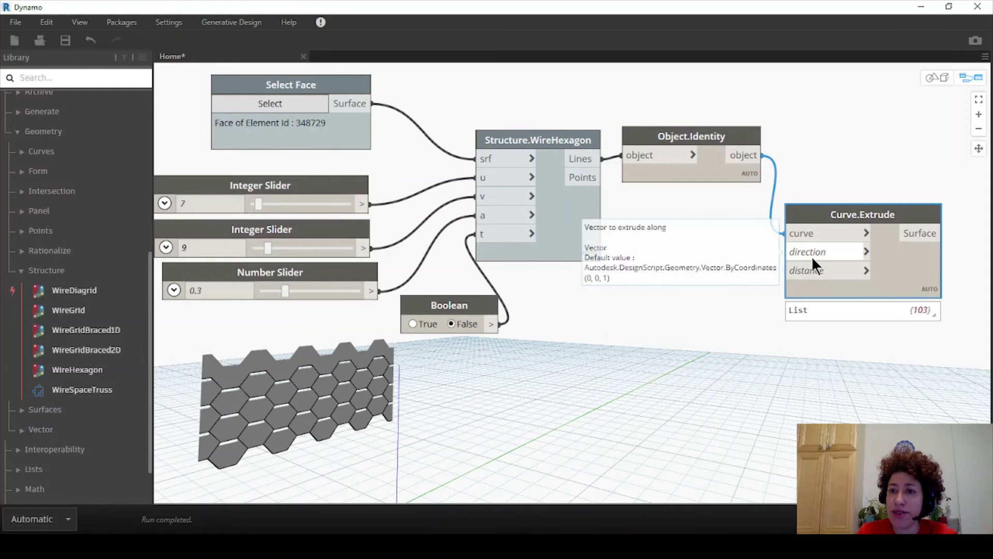
{"action": "mouse_move", "coordinate": [812, 257]}
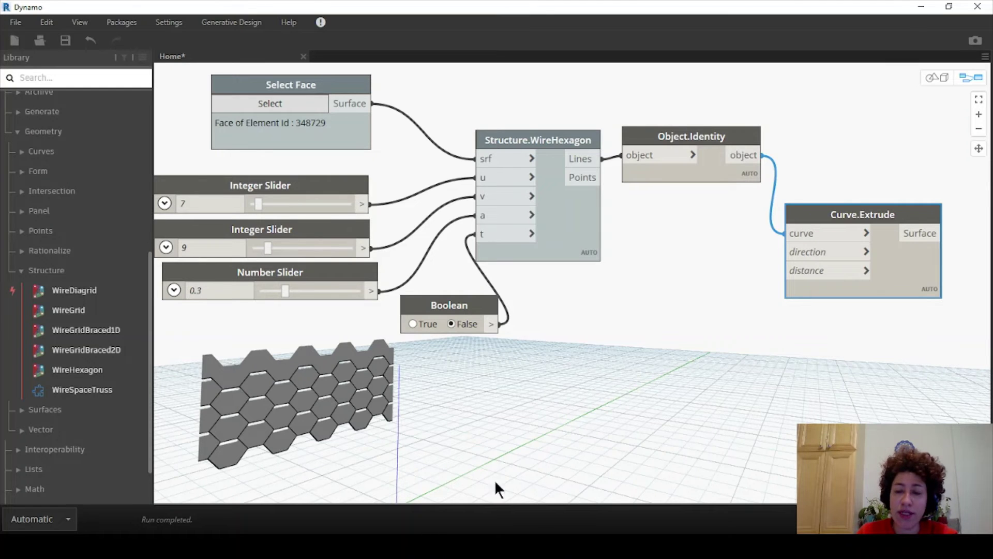
- Add a Vector.XAxis node as Curve.Extrude's direction input
{"action": "right_click", "coordinate": [703, 254]}
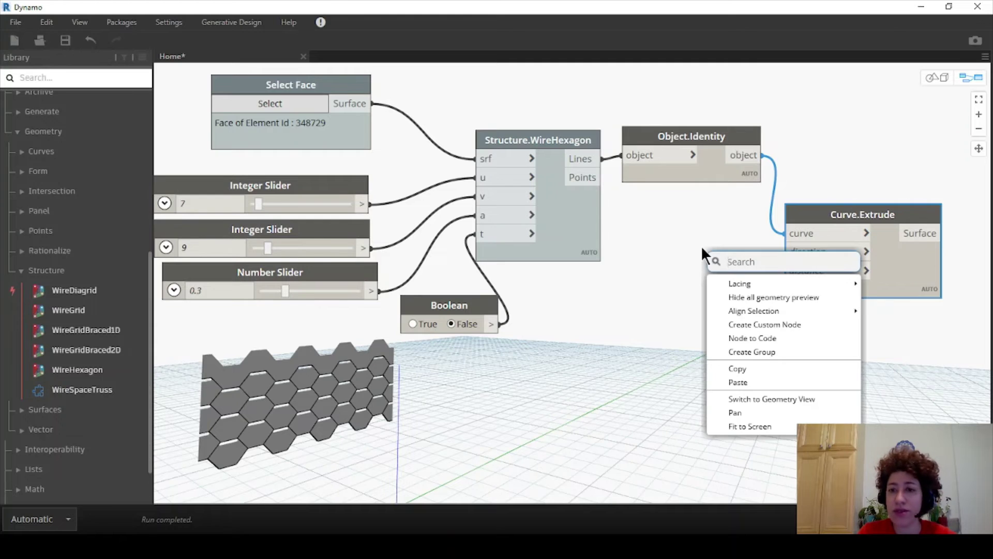
{"action": "type", "text": "xaxis"}
{"action": "left_click", "coordinate": [725, 297]}
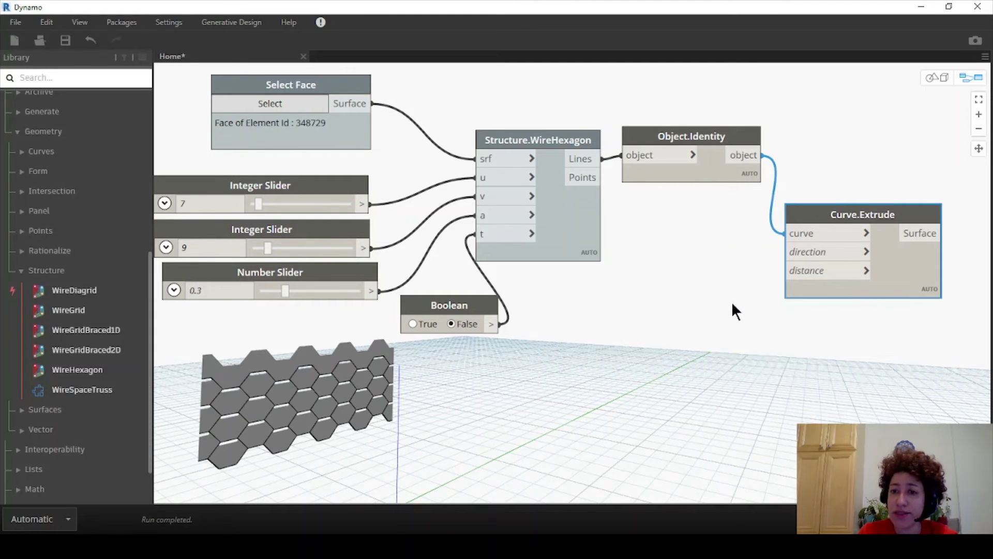
{"action": "left_click_drag", "start_coordinate": [731, 262], "coordinate": [786, 252]}
{"action": "mouse_move", "coordinate": [719, 259]}
{"action": "left_click_drag", "start_coordinate": [690, 226], "coordinate": [718, 237]}
- Orbit the 3-D preview to inspect the extruded hexagon fins and nudge Vector.XAxis into place
{"action": "left_click", "coordinate": [934, 78]}
{"action": "mouse_move", "coordinate": [424, 443]}
{"action": "right_mouse_down"}
{"action": "mouse_move", "coordinate": [381, 455]}
{"action": "mouse_move", "coordinate": [437, 417]}
{"action": "mouse_move", "coordinate": [427, 442]}
{"action": "right_mouse_up"}
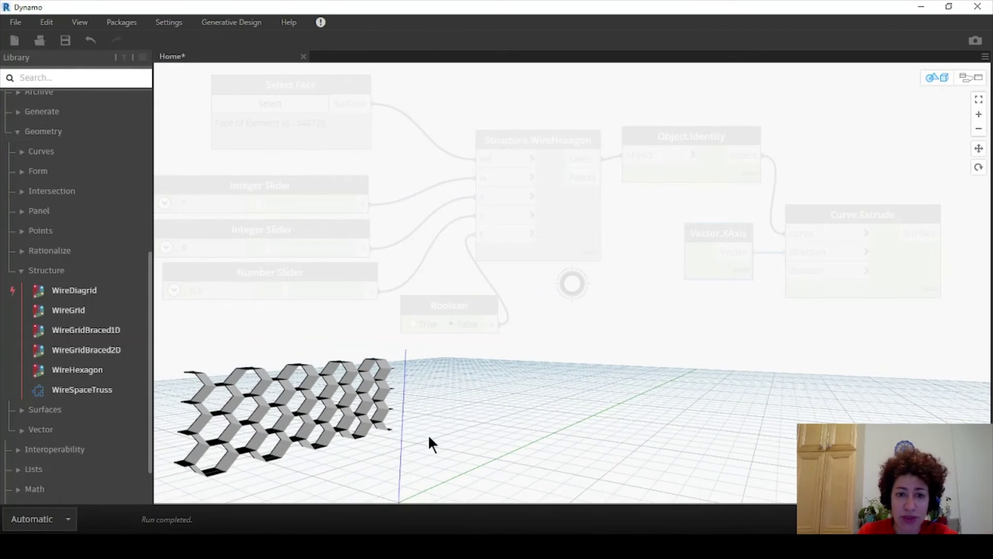
{"action": "left_click", "coordinate": [971, 78]}
{"action": "left_click_drag", "start_coordinate": [730, 240], "coordinate": [738, 234]}
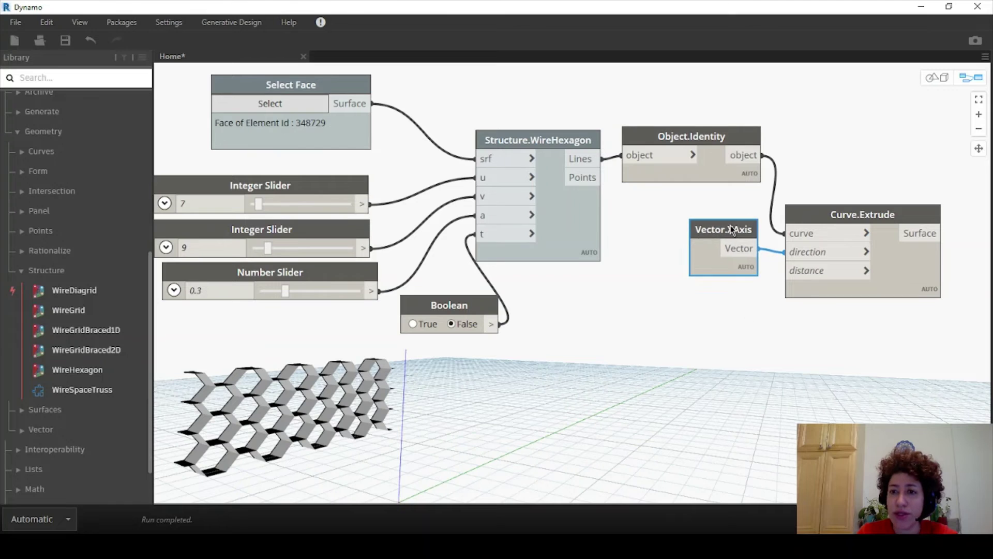
{"action": "double_click", "coordinate": [692, 347]}
- Add a Sequence node and move Vector.XAxis and Curve.Extrude to the right
{"action": "type", "text": "s"}
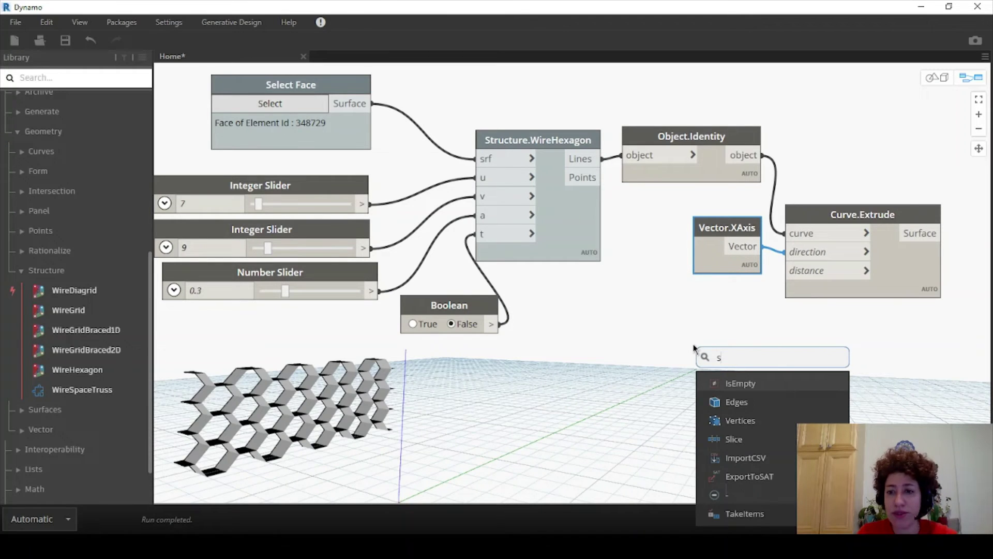
{"action": "type", "text": "eq"}
{"action": "left_click", "coordinate": [748, 376]}
{"action": "left_click_drag", "start_coordinate": [775, 387], "coordinate": [718, 330]}
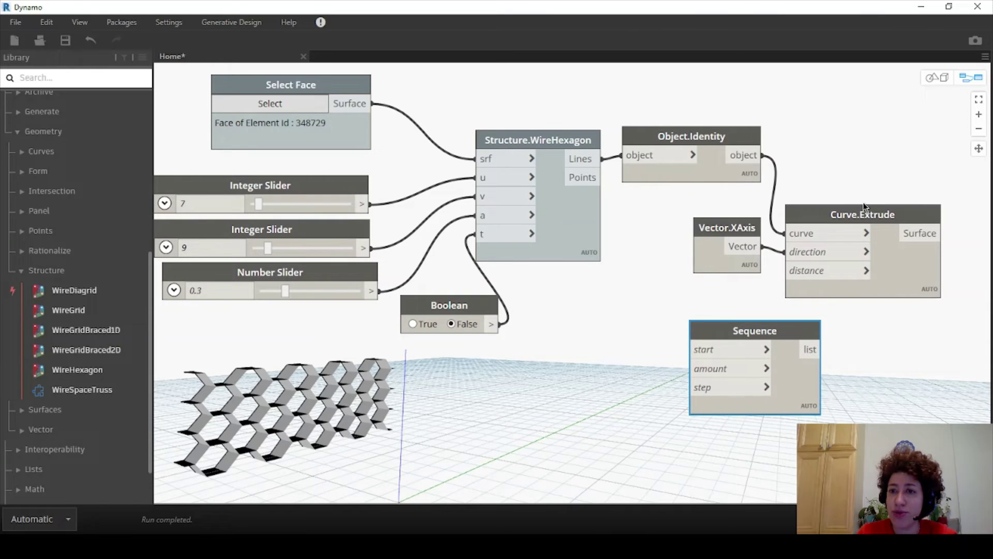
{"action": "left_click_drag", "start_coordinate": [863, 204], "coordinate": [756, 258]}
{"action": "left_click_drag", "start_coordinate": [815, 219], "coordinate": [862, 212]}
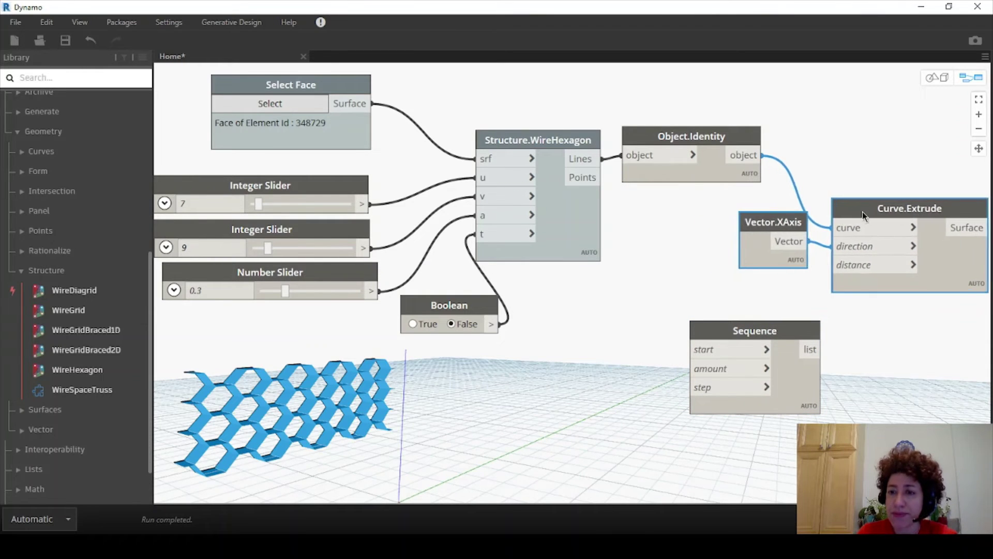
{"action": "left_click_drag", "start_coordinate": [779, 225], "coordinate": [801, 245]}
{"action": "left_click", "coordinate": [791, 257]}
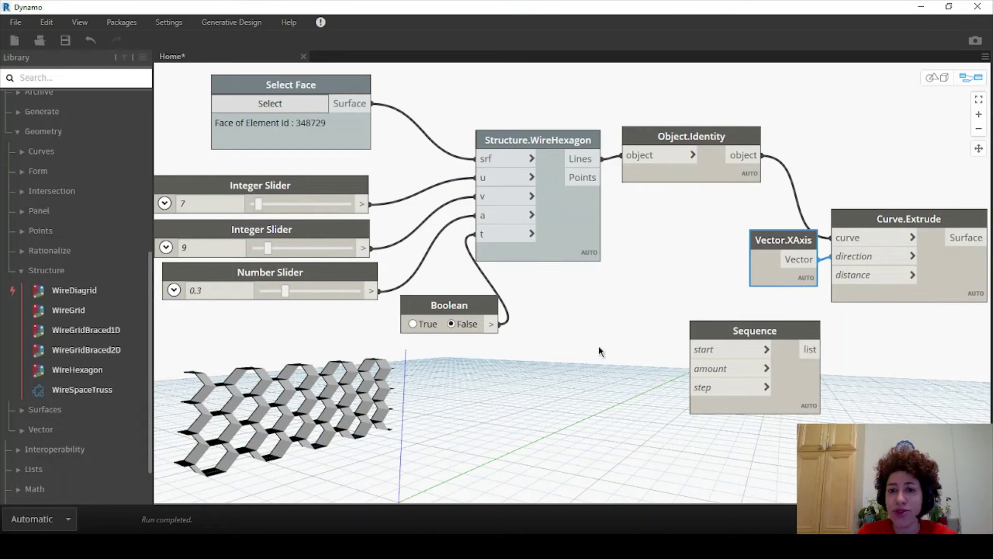
- Add a List.Count of Object.Identity's lines and wire its count into Sequence's amount input
{"action": "right_click", "coordinate": [598, 351]}
{"action": "type", "text": "count"}
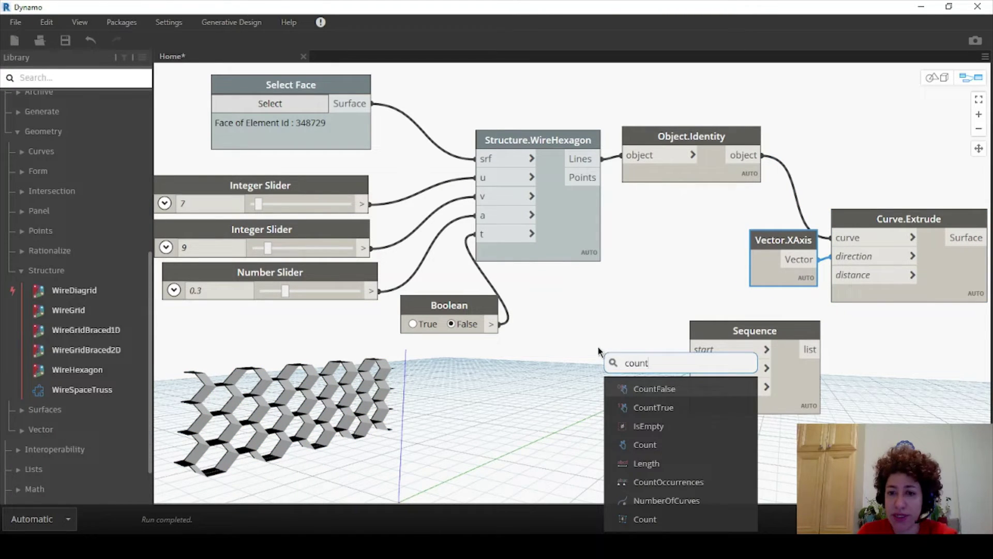
{"action": "left_click", "coordinate": [647, 444]}
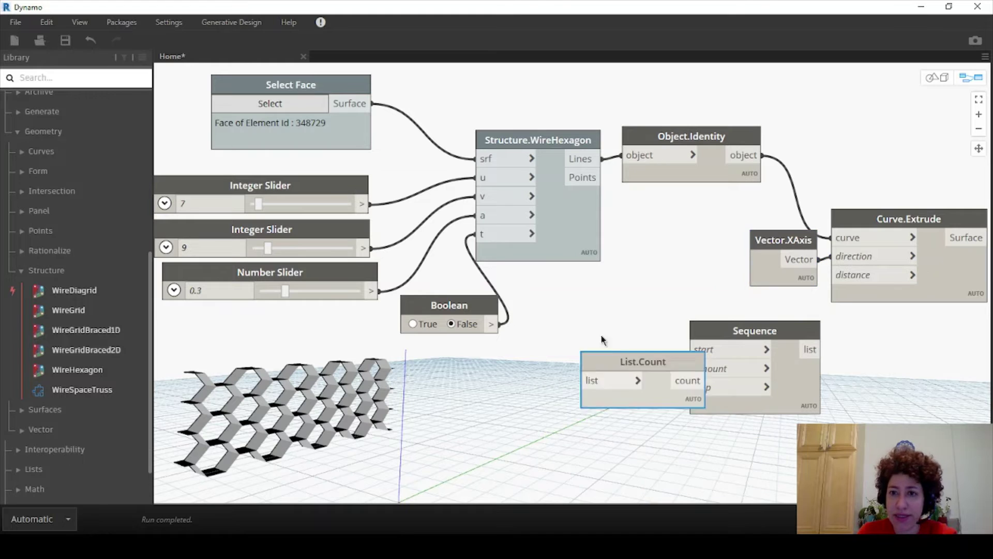
{"action": "left_click_drag", "start_coordinate": [615, 360], "coordinate": [598, 335]}
{"action": "left_click", "coordinate": [763, 158]}
{"action": "left_click", "coordinate": [563, 352]}
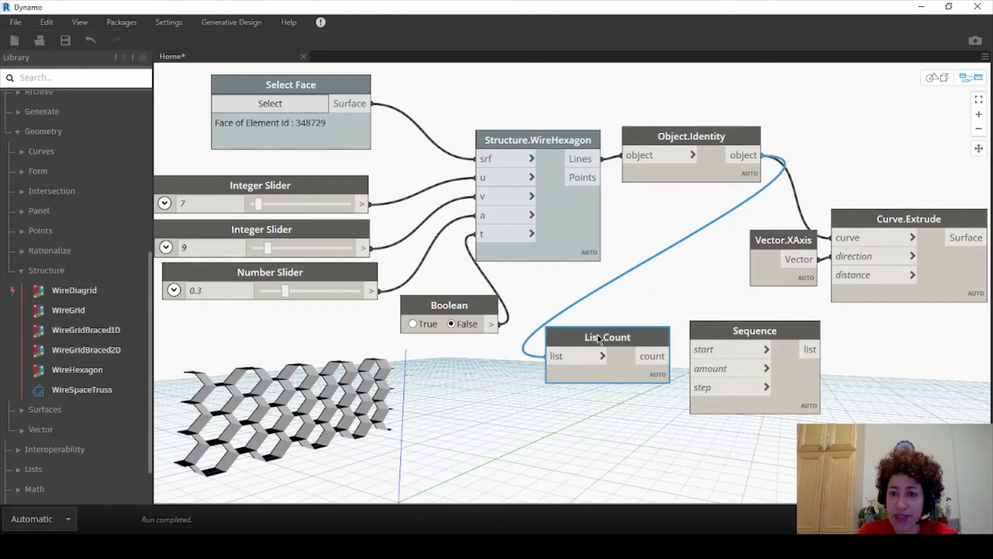
{"action": "left_click", "coordinate": [669, 356]}
{"action": "left_click", "coordinate": [695, 368]}
- Inspect Object.Identity's list of 103 lines and pan the graph to make room on the right
{"action": "mouse_move", "coordinate": [652, 379]}
{"action": "mouse_move", "coordinate": [747, 188]}
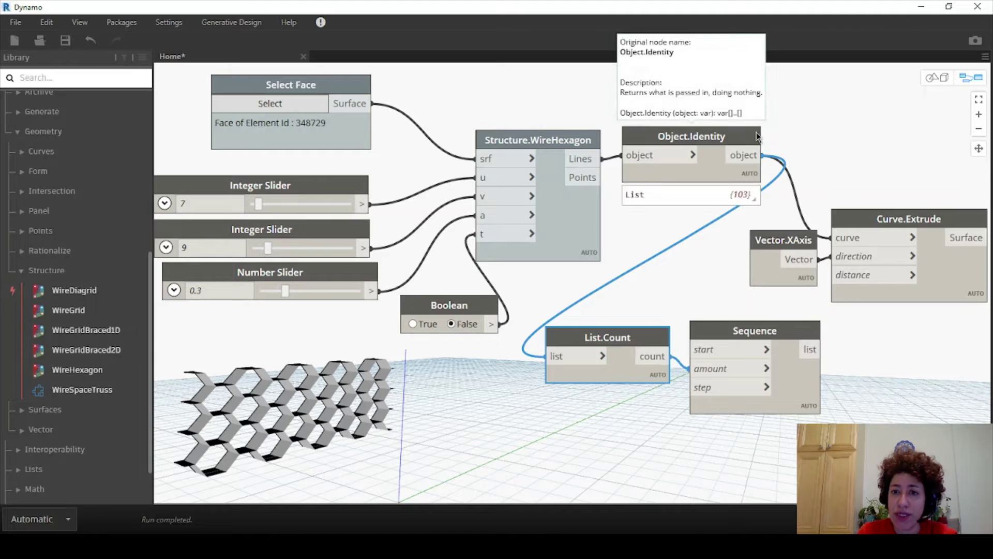
{"action": "left_click", "coordinate": [750, 150]}
{"action": "mouse_move", "coordinate": [749, 201]}
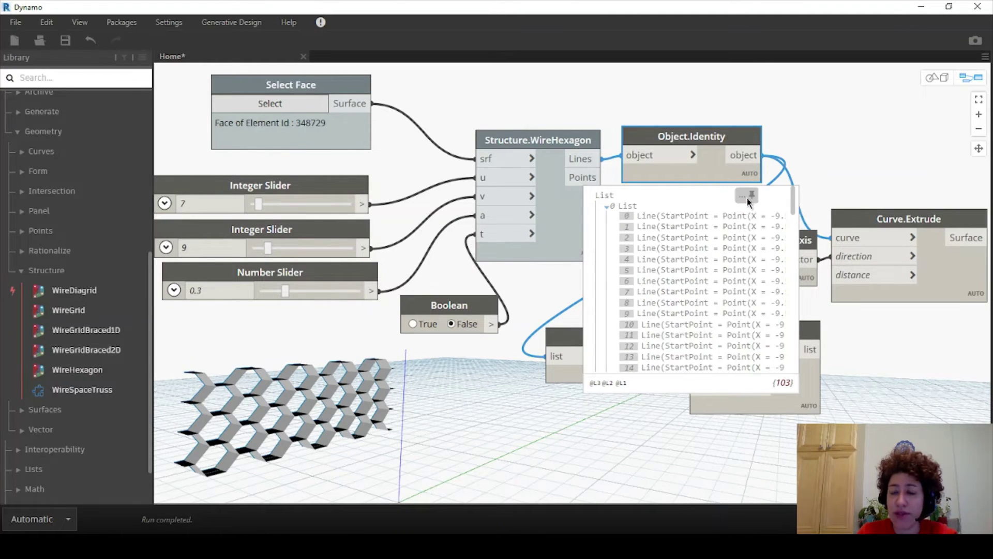
{"action": "scroll", "coordinate": [721, 120], "scroll_direction": "down", "scroll_amount": 2}
{"action": "middle_click_drag", "start_coordinate": [721, 121], "coordinate": [694, 116]}
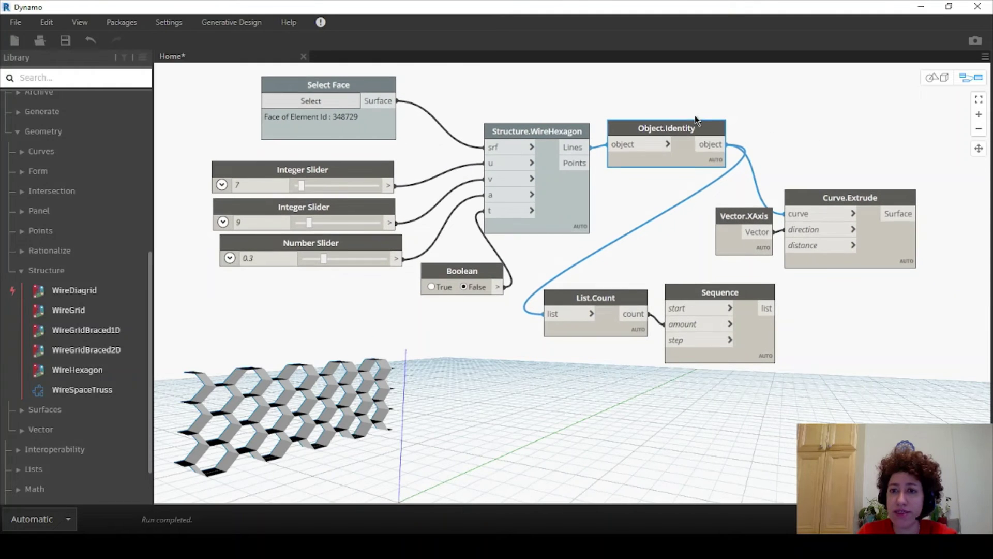
{"action": "scroll", "coordinate": [800, 128], "scroll_direction": "up", "scroll_amount": 1}
- Add a List.Flatten node and rearrange Curve.Extrude, Vector.XAxis and Sequence around it
{"action": "right_click", "coordinate": [800, 128]}
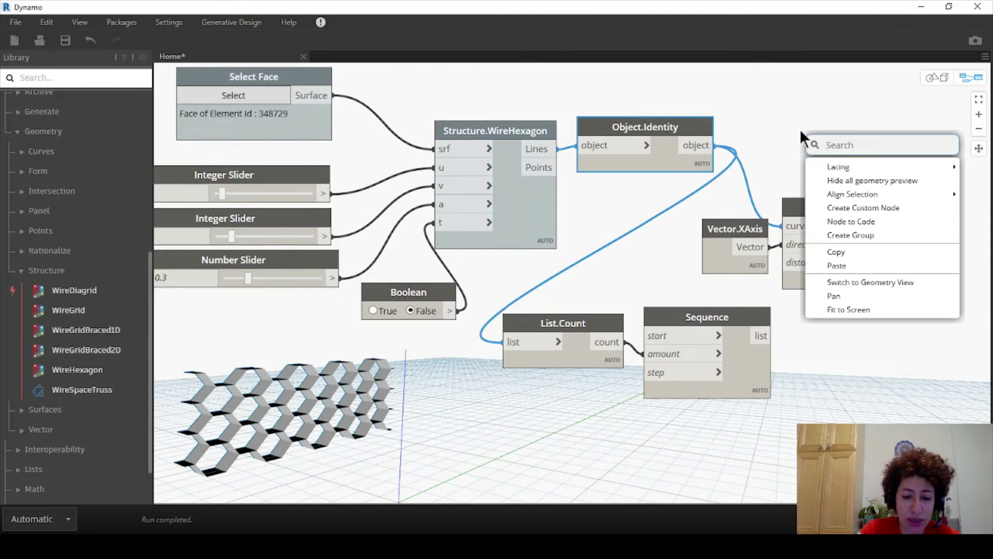
{"action": "type", "text": "flatten"}
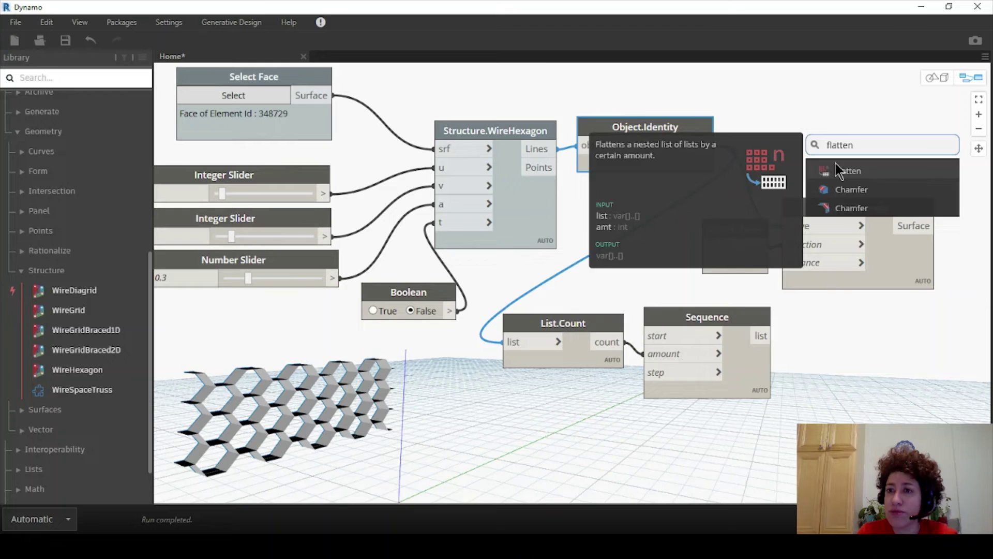
{"action": "left_click", "coordinate": [836, 170]}
{"action": "left_click_drag", "start_coordinate": [841, 170], "coordinate": [761, 112]}
{"action": "left_click_drag", "start_coordinate": [947, 403], "coordinate": [694, 217]}
{"action": "left_click_drag", "start_coordinate": [808, 215], "coordinate": [873, 237]}
{"action": "left_click", "coordinate": [773, 337]}
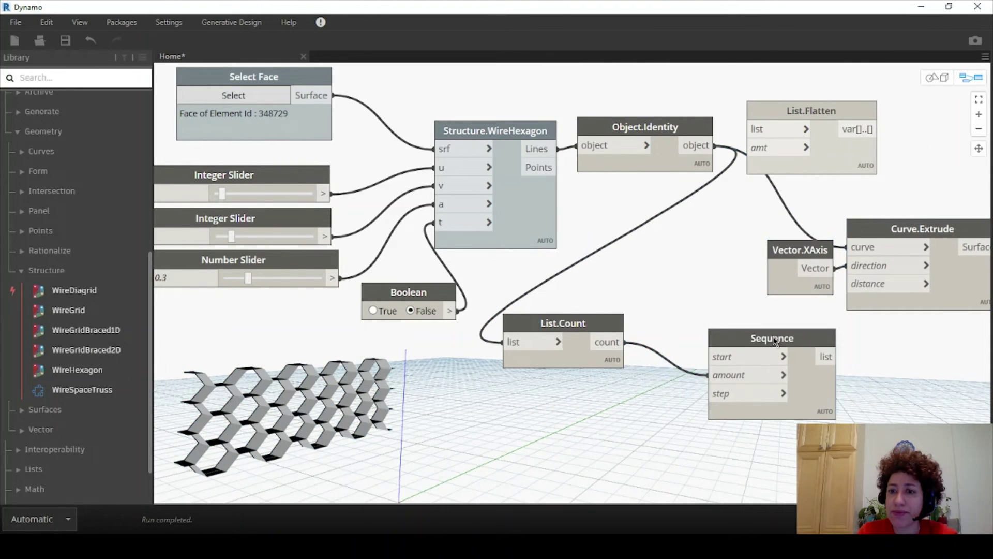
{"action": "left_click_drag", "start_coordinate": [773, 336], "coordinate": [709, 320]}
- Route Object.Identity's lines through List.Flatten into Curve.Extrude's curve and List.Count's list inputs
{"action": "left_click_drag", "start_coordinate": [716, 146], "coordinate": [747, 129]}
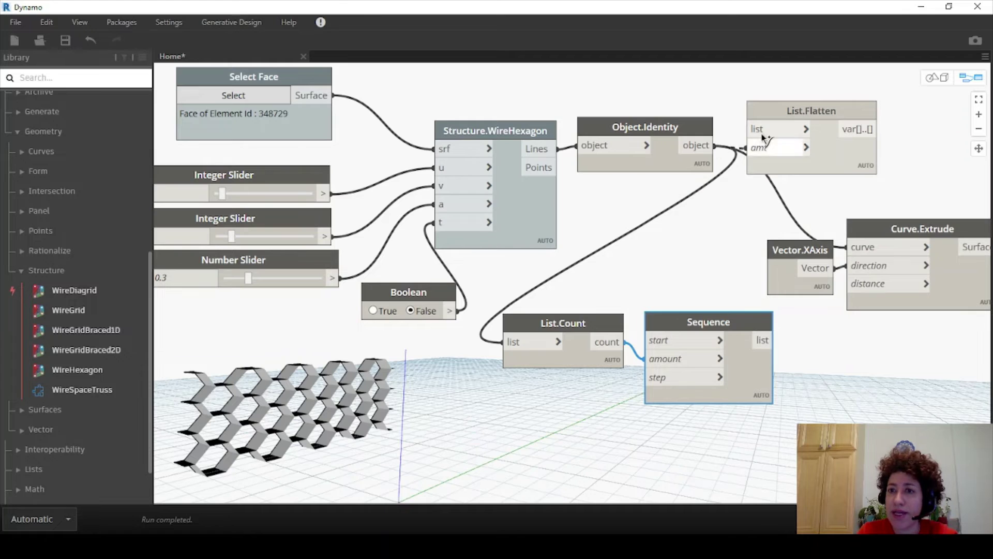
{"action": "left_click_drag", "start_coordinate": [879, 129], "coordinate": [867, 247]}
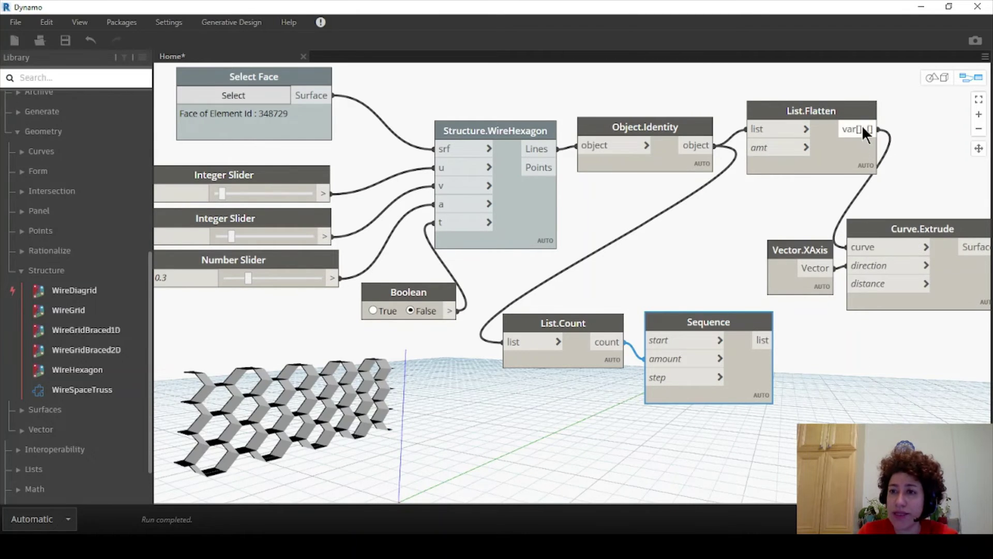
{"action": "left_click_drag", "start_coordinate": [862, 125], "coordinate": [505, 342]}
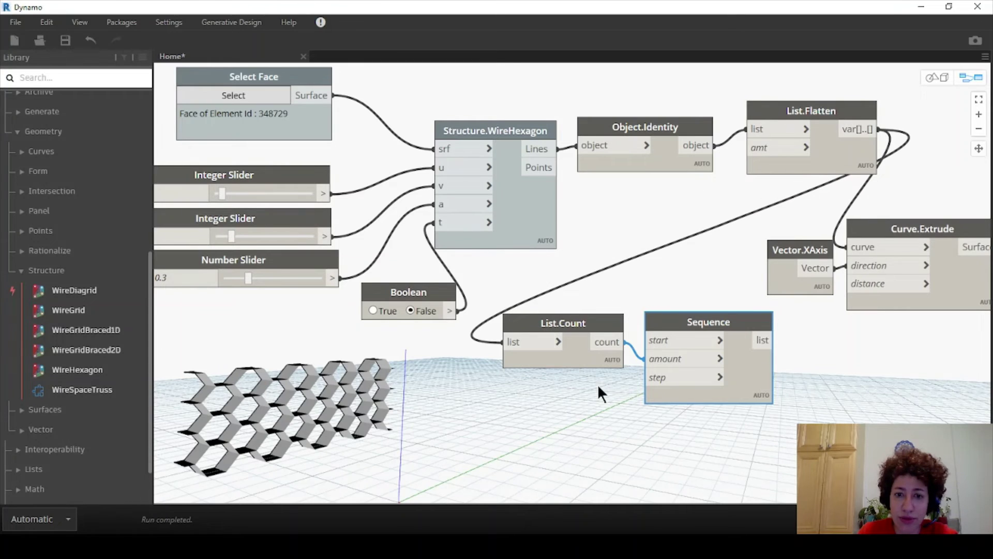
{"action": "mouse_move", "coordinate": [617, 374]}
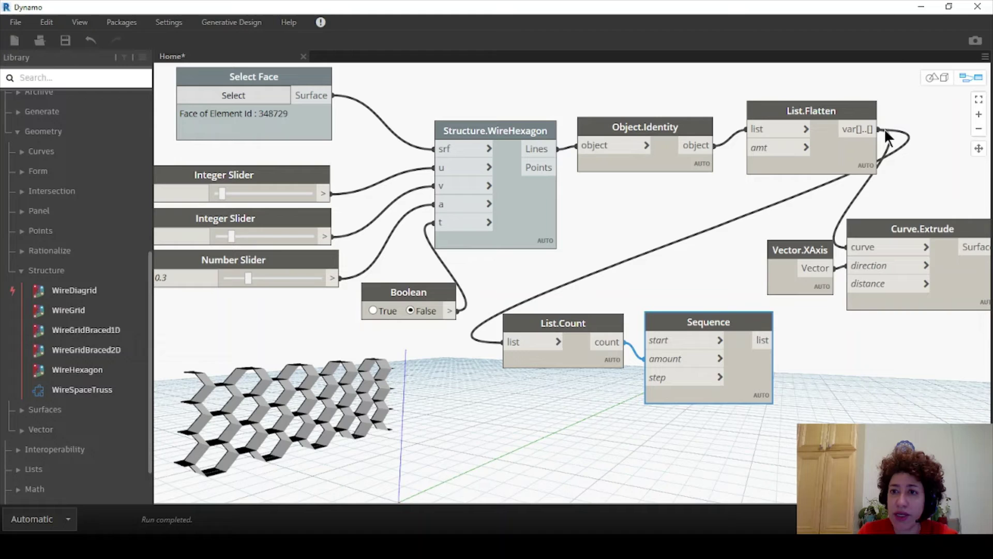
{"action": "mouse_move", "coordinate": [872, 176]}
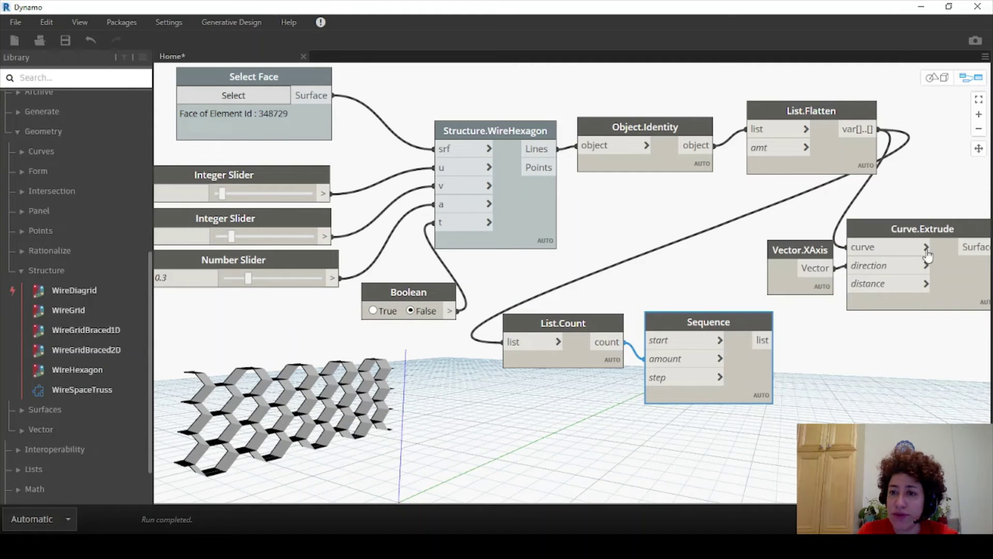
{"action": "left_click_drag", "start_coordinate": [614, 323], "coordinate": [623, 342]}
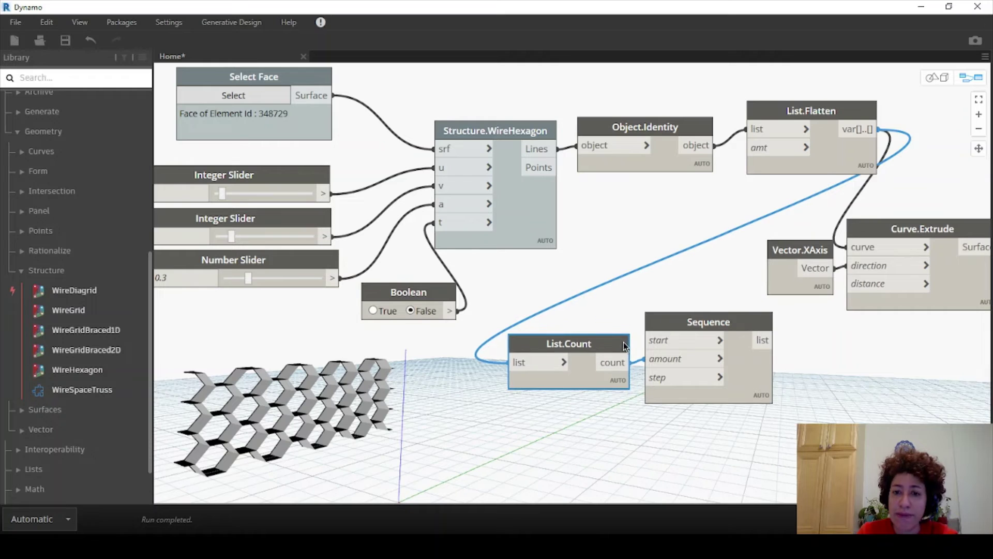
- Create two Code Blocks holding 0.01 and place them beside List.Count
{"action": "double_click", "coordinate": [577, 416]}
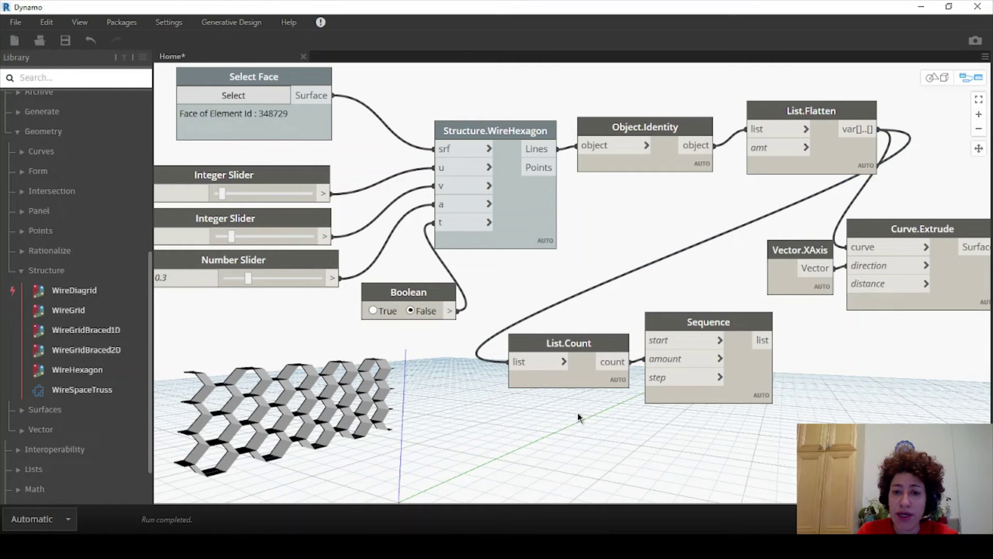
{"action": "type", "text": "0.01;"}
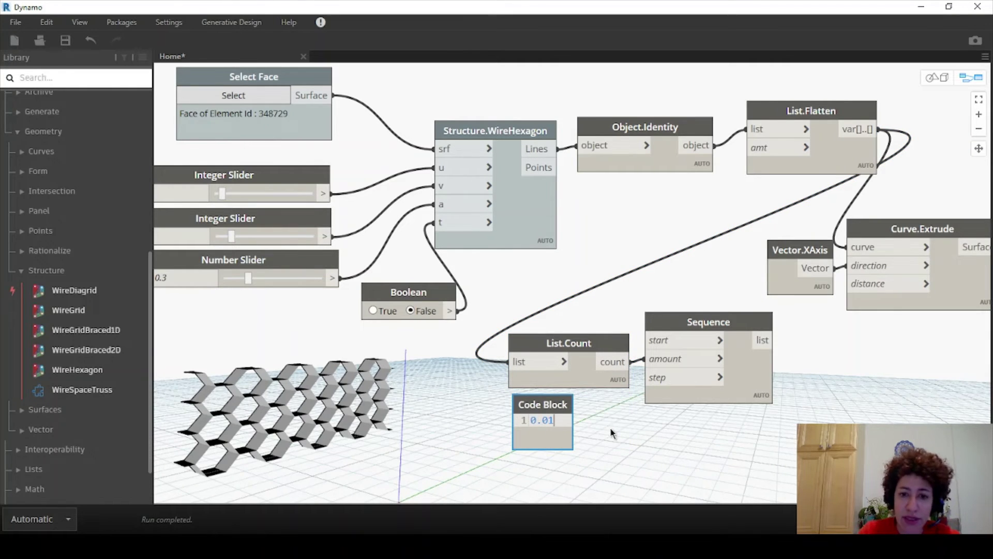
{"action": "left_click", "coordinate": [643, 444]}
{"action": "left_click_drag", "start_coordinate": [561, 406], "coordinate": [610, 404]}
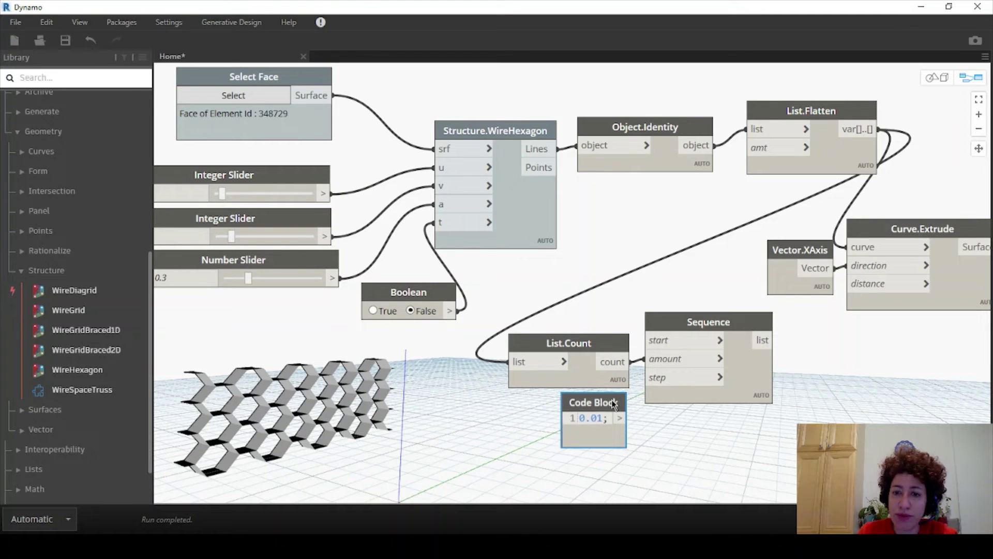
{"action": "double_click", "coordinate": [603, 310]}
{"action": "type", "text": "0"}
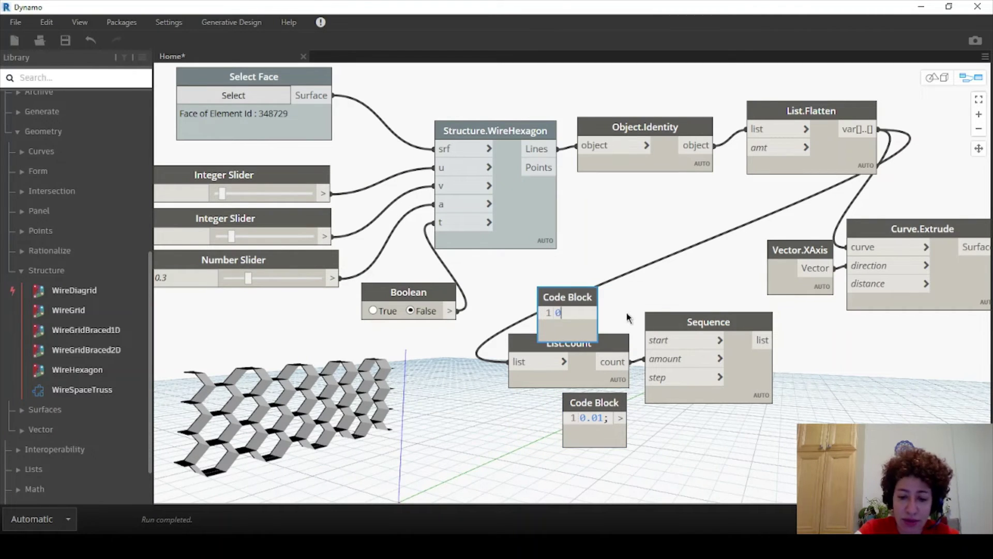
{"action": "type", "text": ".01;"}
{"action": "left_click_drag", "start_coordinate": [587, 294], "coordinate": [645, 340]}
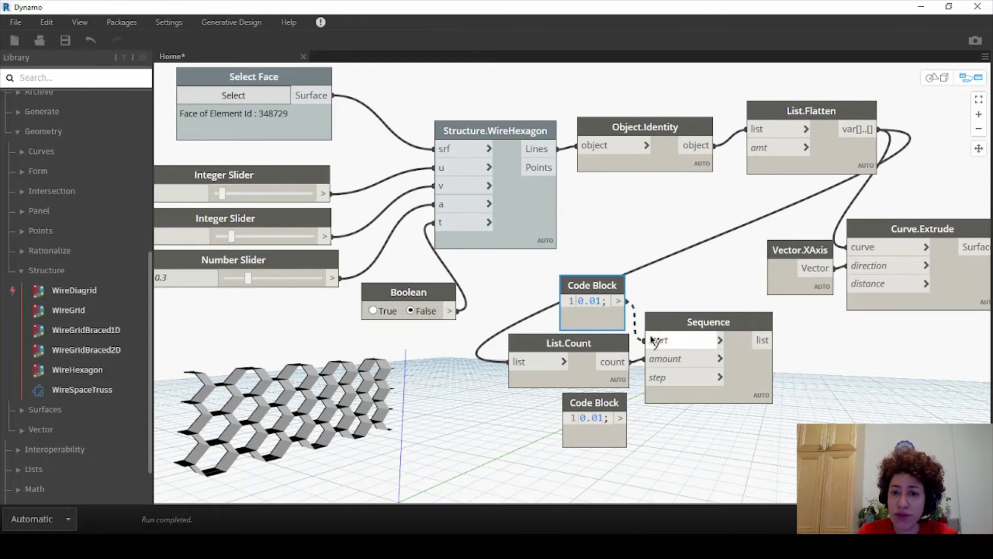
- Wire the 0.01 values into Sequence start and step, then inspect the graduated fins in 3D
{"action": "left_click_drag", "start_coordinate": [621, 417], "coordinate": [646, 378]}
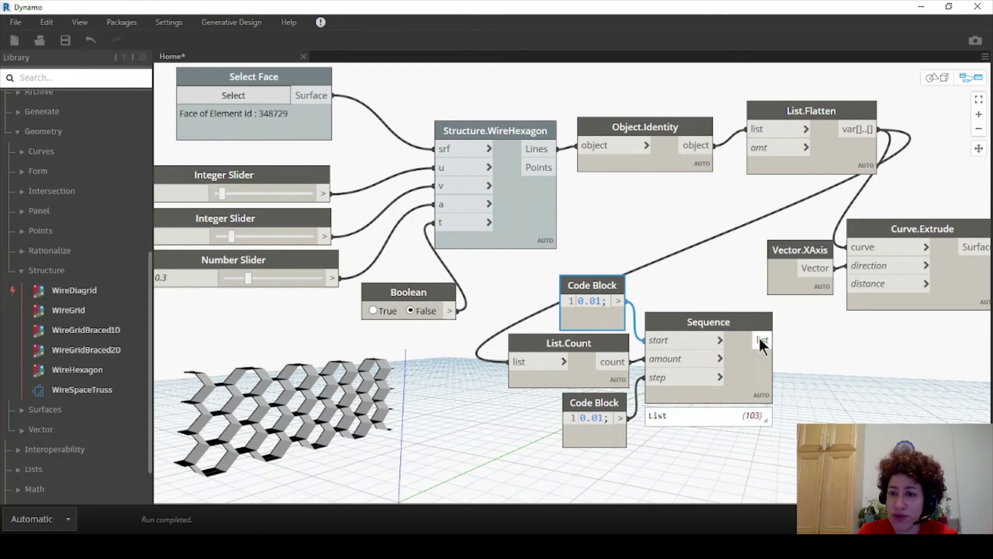
{"action": "left_click_drag", "start_coordinate": [773, 339], "coordinate": [854, 299]}
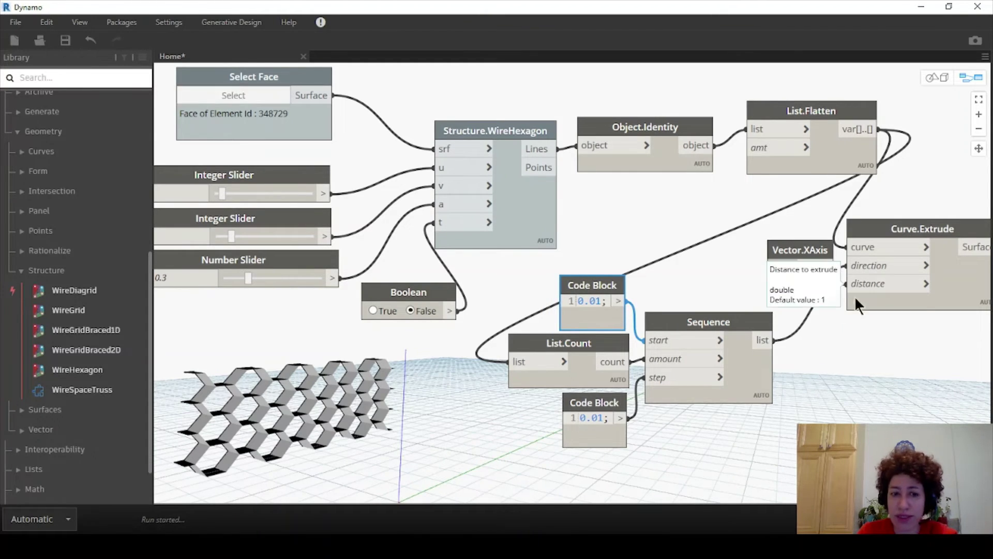
{"action": "left_click", "coordinate": [936, 82]}
{"action": "mouse_move", "coordinate": [426, 370]}
{"action": "right_mouse_down"}
{"action": "mouse_move", "coordinate": [443, 384]}
{"action": "mouse_move", "coordinate": [443, 366]}
{"action": "mouse_move", "coordinate": [386, 386]}
{"action": "mouse_move", "coordinate": [381, 361]}
{"action": "mouse_move", "coordinate": [395, 377]}
{"action": "mouse_move", "coordinate": [366, 388]}
{"action": "mouse_move", "coordinate": [389, 379]}
{"action": "right_mouse_up"}
- Reposition the sliders, Boolean, WireHexagon, Object.Identity, List.Flatten and extrusion-amount nodes, then select the hexagon chain
{"action": "left_click", "coordinate": [971, 78]}
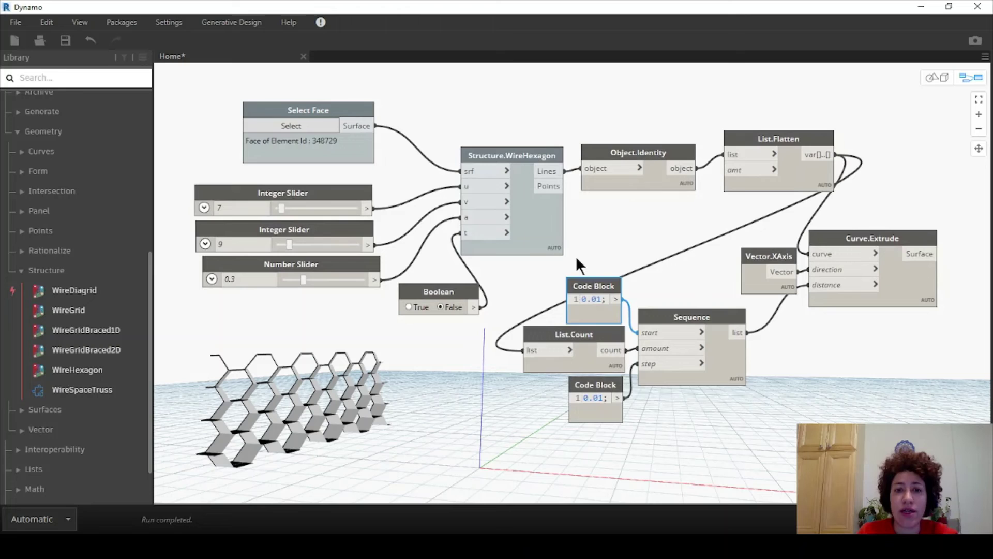
{"action": "left_click_drag", "start_coordinate": [328, 291], "coordinate": [289, 186]}
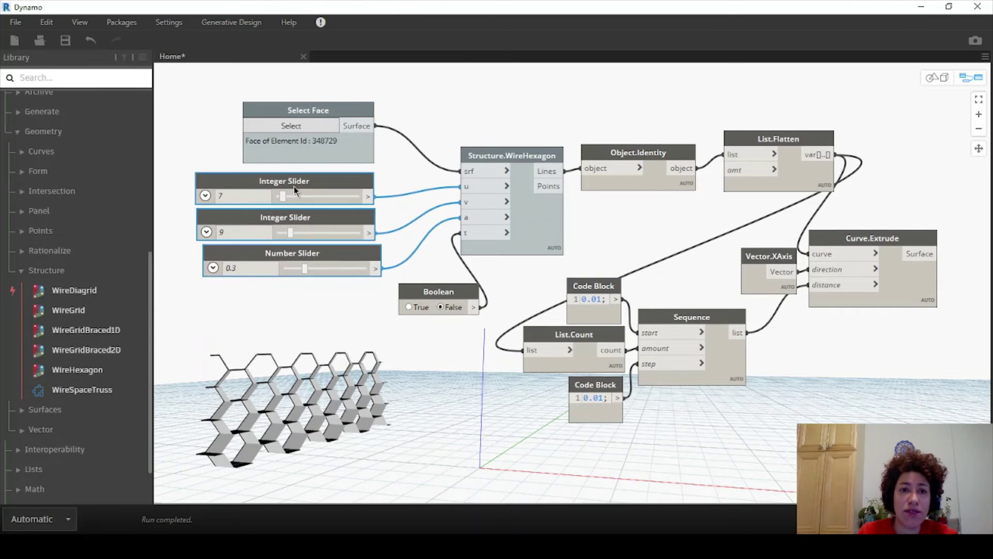
{"action": "left_click_drag", "start_coordinate": [435, 294], "coordinate": [340, 293]}
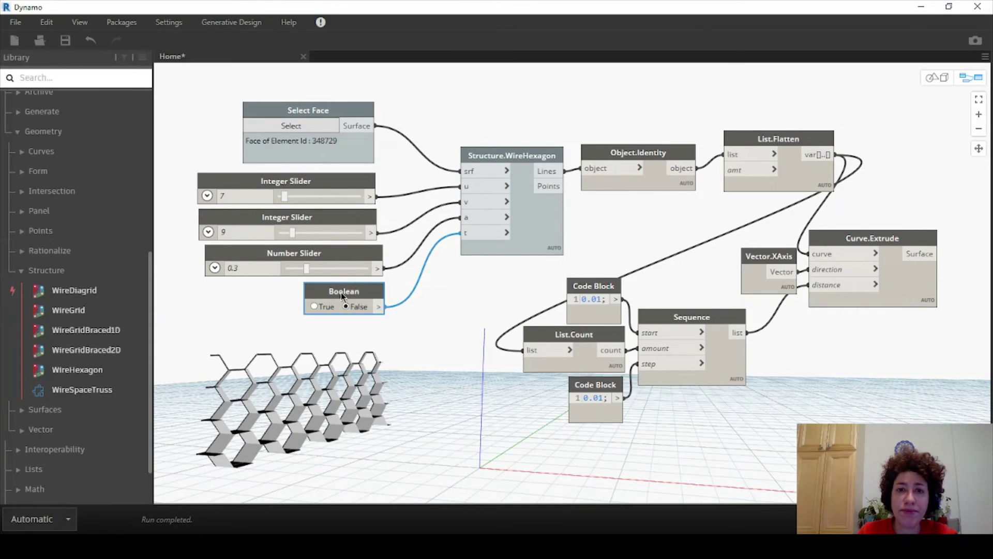
{"action": "left_click_drag", "start_coordinate": [508, 150], "coordinate": [455, 178]}
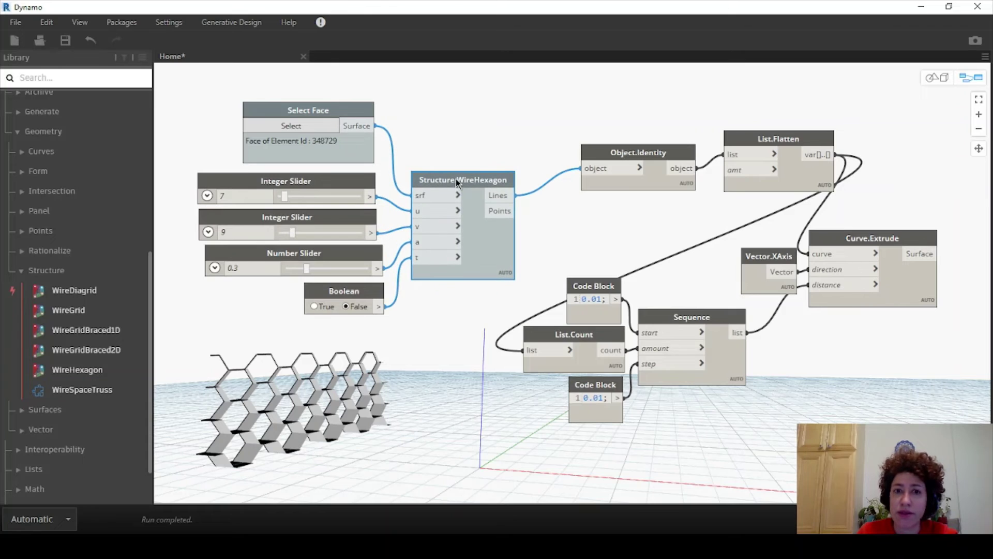
{"action": "left_click_drag", "start_coordinate": [623, 158], "coordinate": [564, 190]}
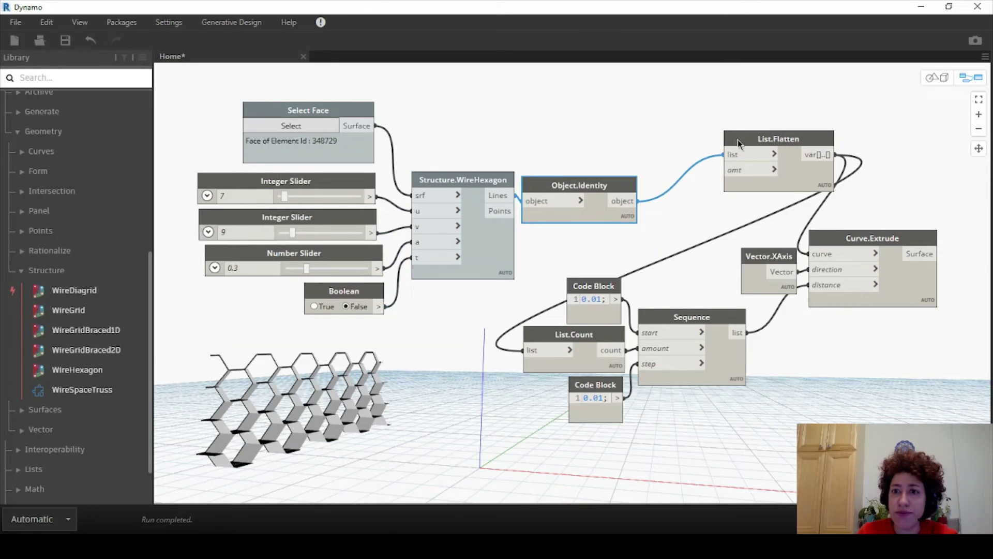
{"action": "left_click_drag", "start_coordinate": [738, 143], "coordinate": [659, 184]}
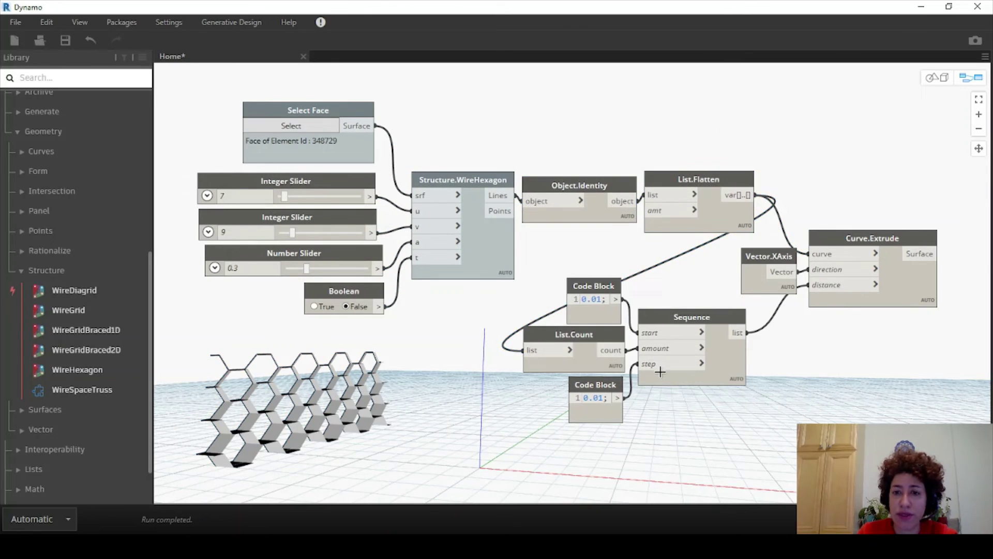
{"action": "left_click_drag", "start_coordinate": [591, 281], "coordinate": [630, 333]}
{"action": "left_click_drag", "start_coordinate": [676, 88], "coordinate": [297, 311]}
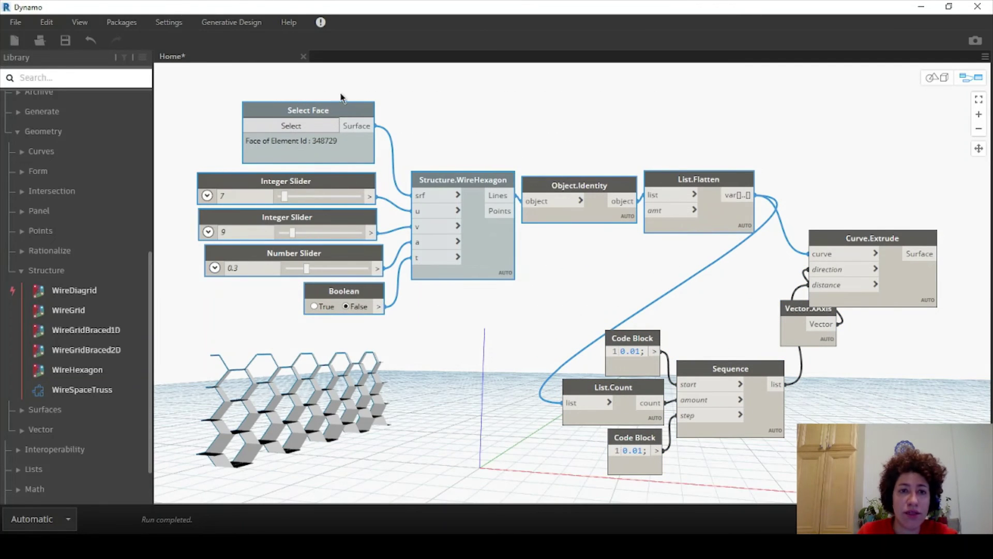
- Group the selected hexagon-building nodes under the title 'Hexagons'
{"action": "right_click", "coordinate": [341, 108]}
{"action": "left_click", "coordinate": [391, 135]}
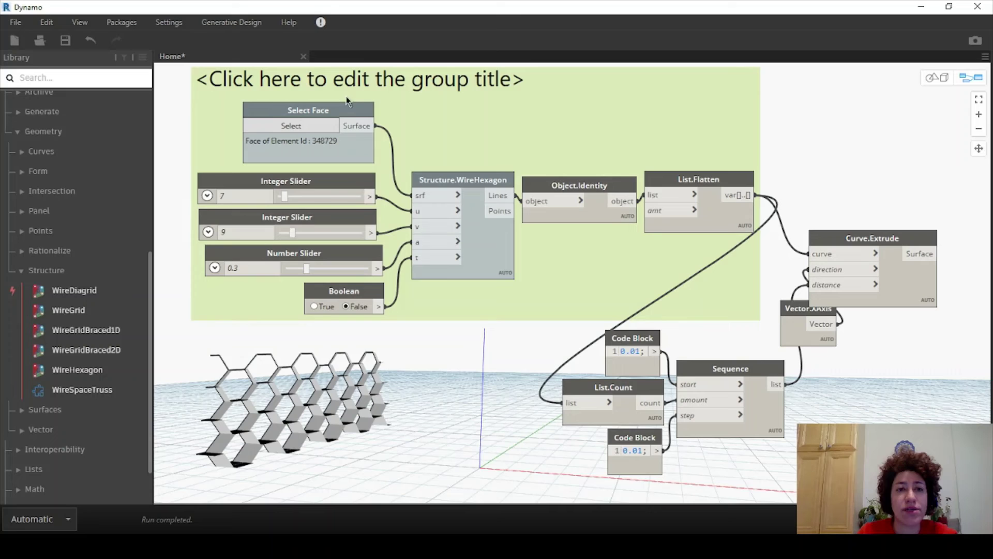
{"action": "double_click", "coordinate": [336, 77]}
{"action": "type", "text": "He"}
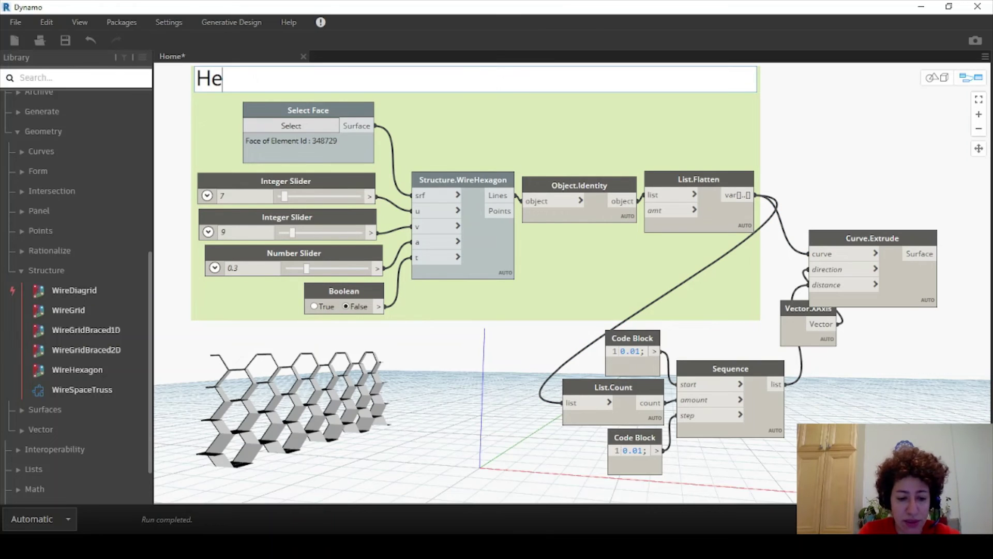
{"action": "type", "text": "xagons"}
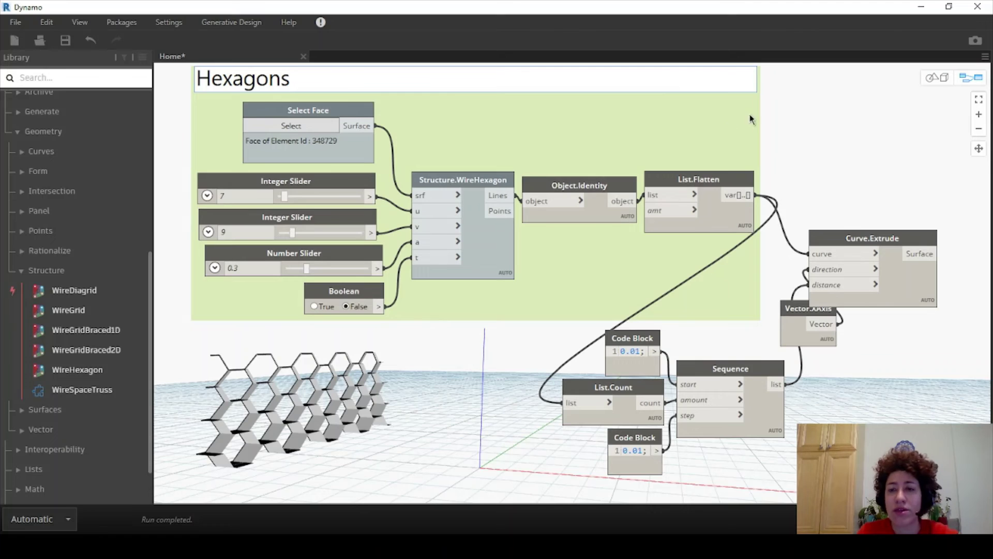
{"action": "left_click", "coordinate": [823, 137]}
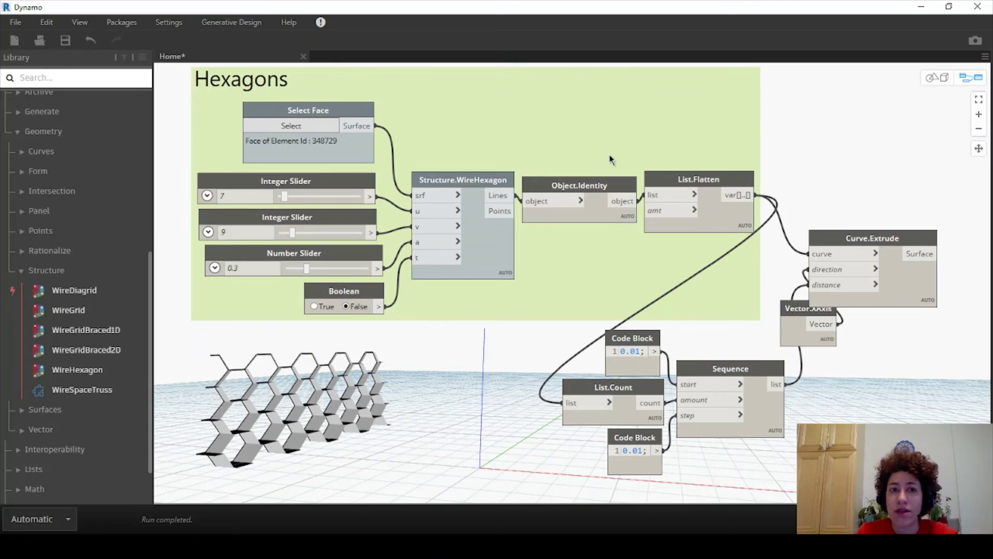
{"action": "left_click_drag", "start_coordinate": [602, 149], "coordinate": [569, 147]}
- Group the Code Blocks, List.Count and Sequence under the title 'Amount of Extrusion'
{"action": "middle_click_drag", "start_coordinate": [819, 275], "coordinate": [751, 206]}
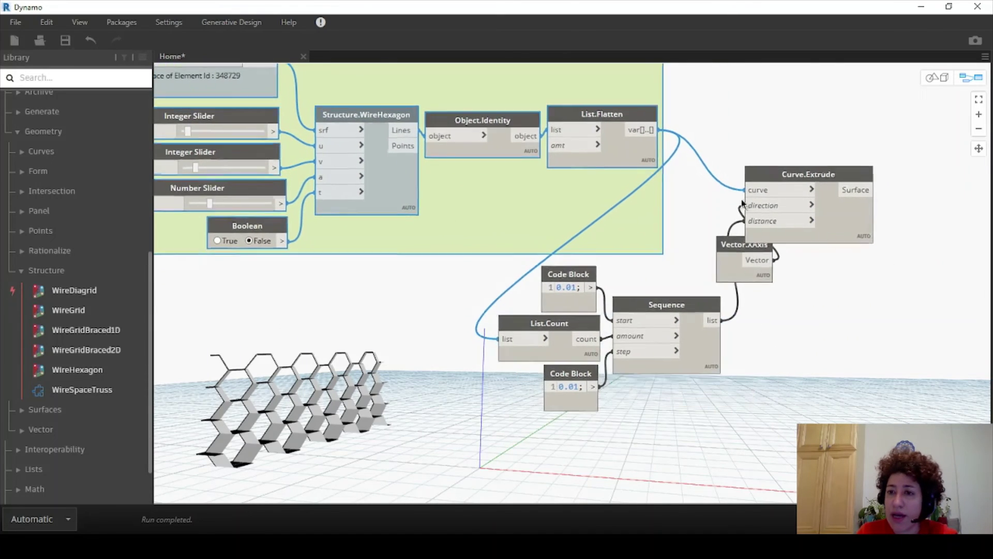
{"action": "left_click_drag", "start_coordinate": [792, 171], "coordinate": [845, 218]}
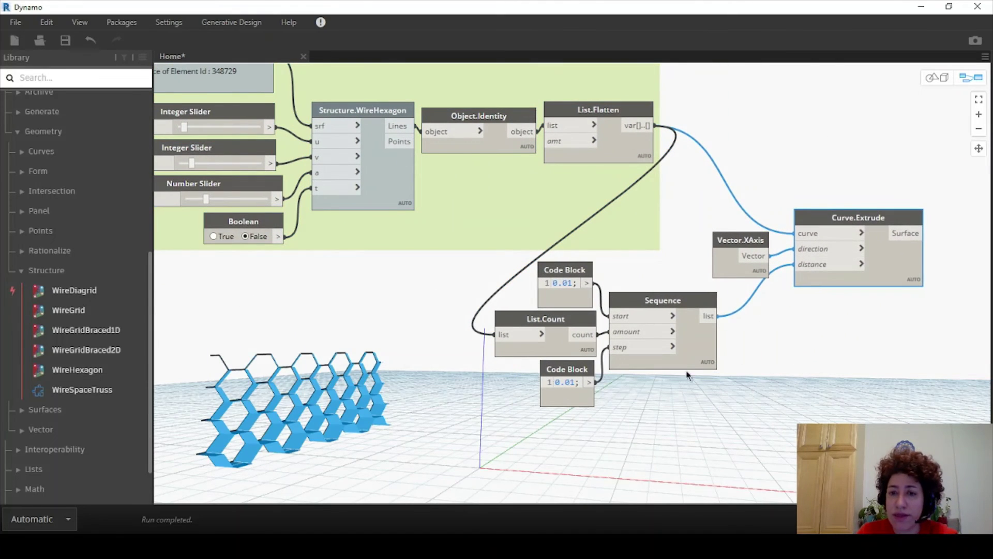
{"action": "left_click_drag", "start_coordinate": [650, 405], "coordinate": [547, 276]}
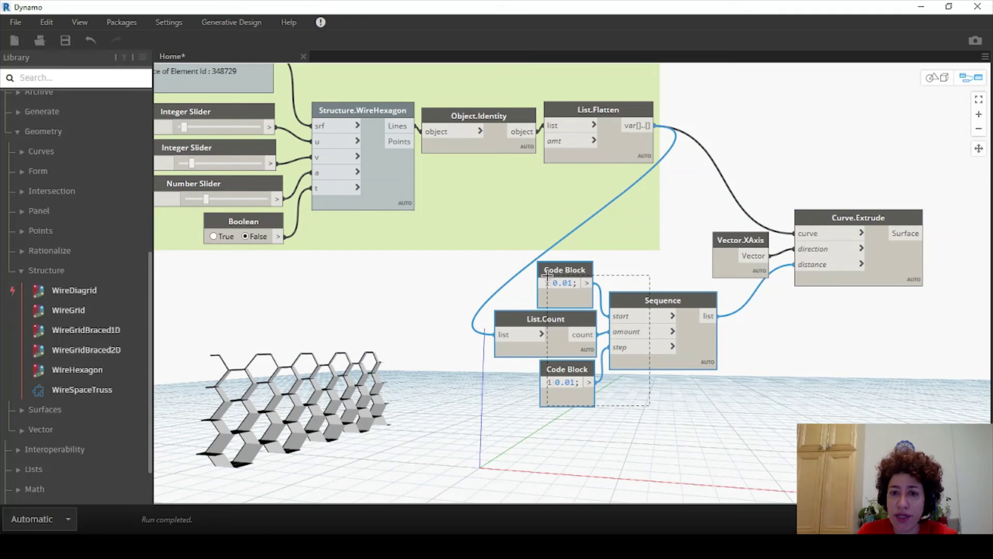
{"action": "right_click", "coordinate": [657, 307]}
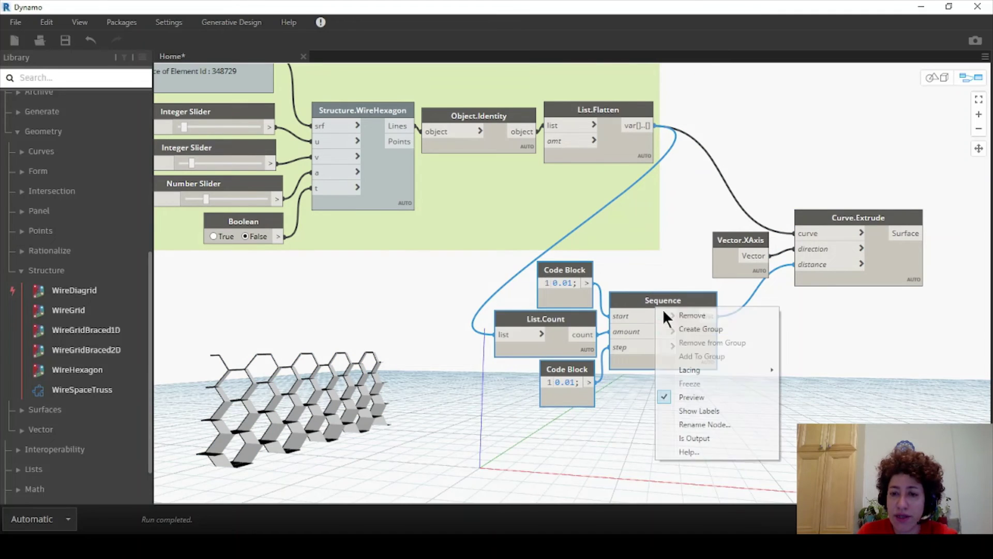
{"action": "left_click", "coordinate": [702, 328]}
{"action": "left_click_drag", "start_coordinate": [528, 240], "coordinate": [525, 284]}
{"action": "double_click", "coordinate": [526, 283]}
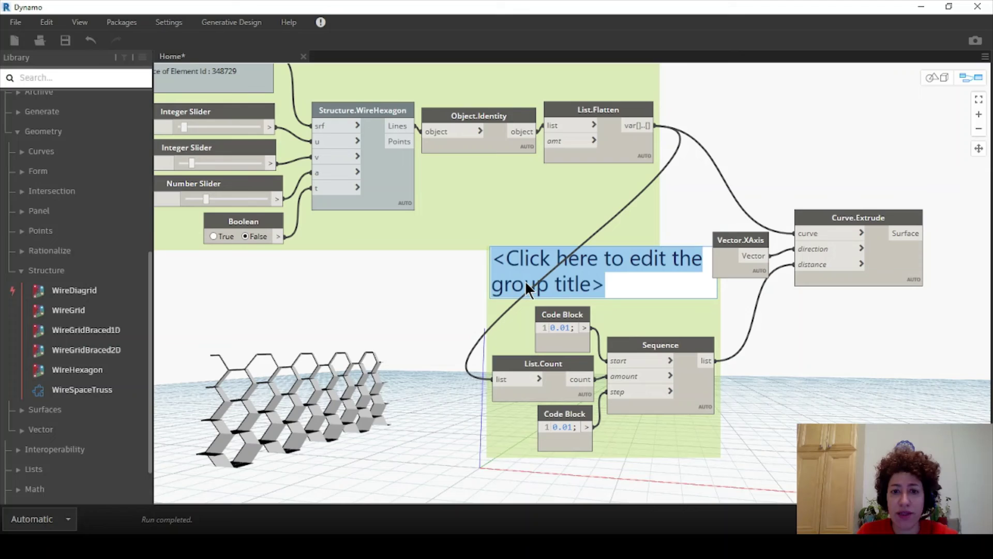
{"action": "type", "text": "Amount of Extrusion"}
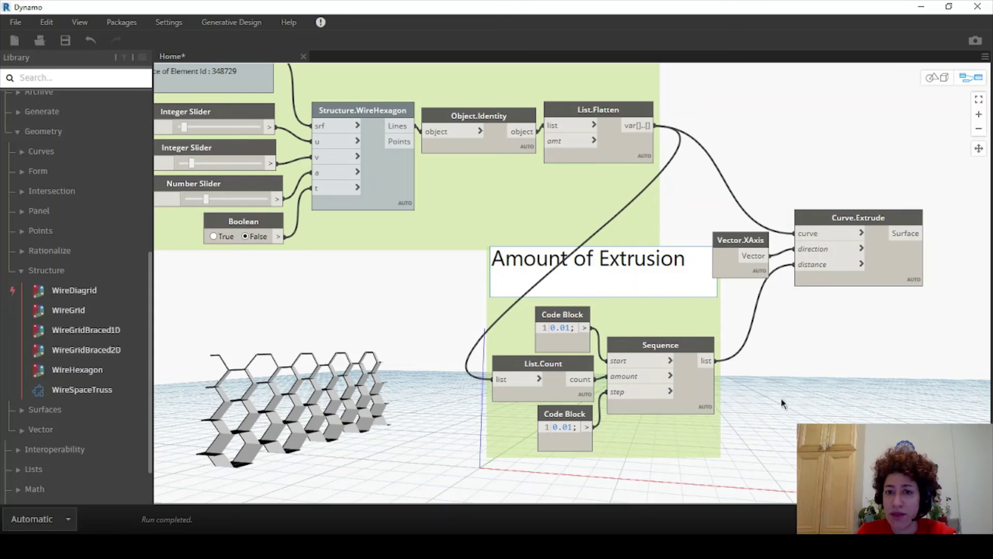
{"action": "left_click", "coordinate": [782, 404]}
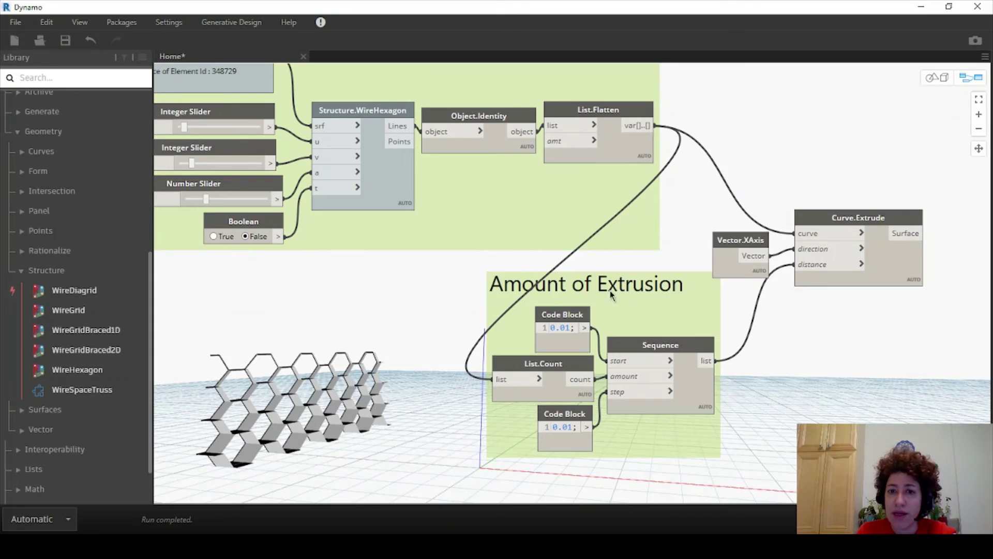
- Move the Amount of Extrusion group, Curve.Extrude and Vector.XAxis closer together
{"action": "left_click_drag", "start_coordinate": [611, 292], "coordinate": [550, 274]}
{"action": "left_click_drag", "start_coordinate": [794, 178], "coordinate": [747, 241]}
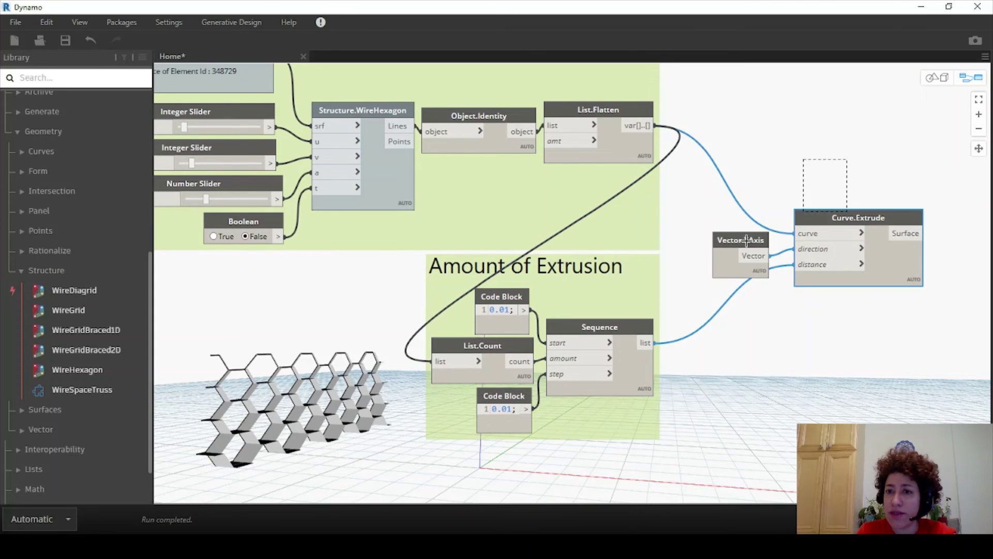
{"action": "left_click_drag", "start_coordinate": [818, 219], "coordinate": [776, 229]}
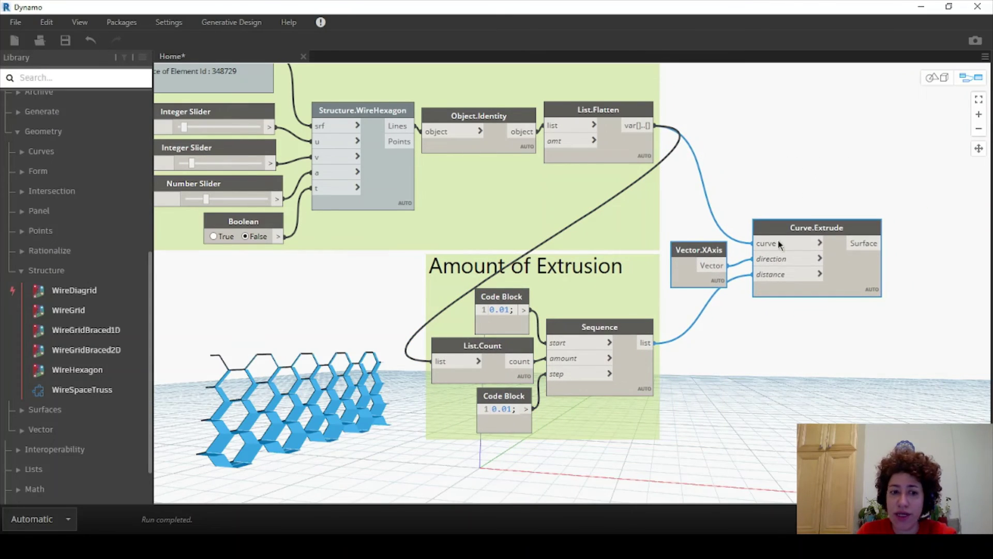
{"action": "left_click", "coordinate": [803, 348]}
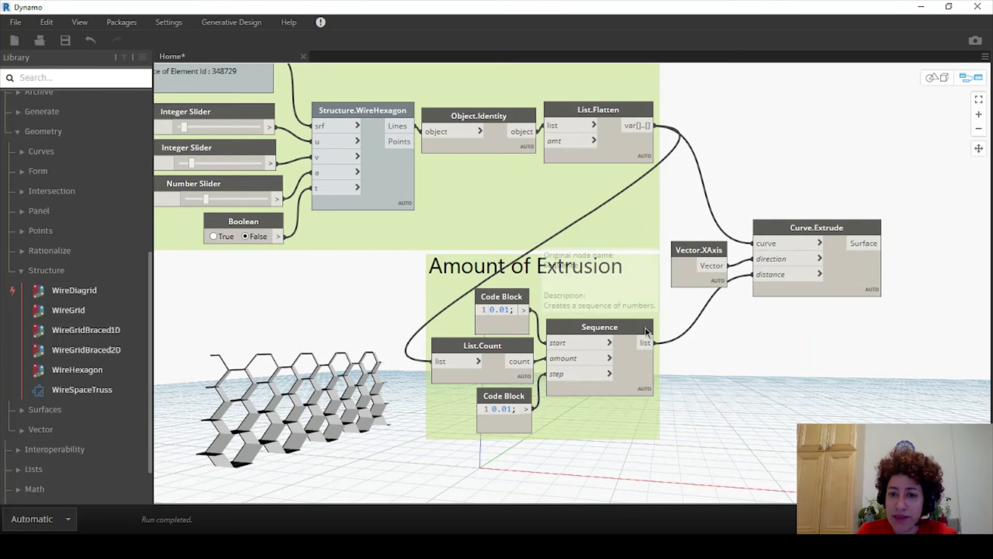
- Change the step Code Block from 0.01 to 0.005 while checking the Sequence output values
{"action": "left_click", "coordinate": [642, 409]}
{"action": "middle_click_drag", "start_coordinate": [685, 404], "coordinate": [678, 317]}
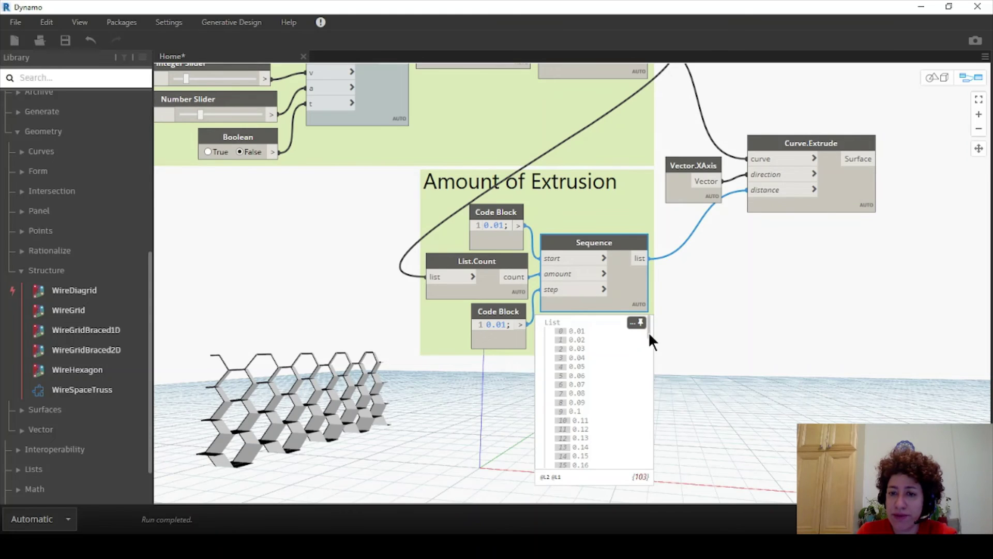
{"action": "left_click_drag", "start_coordinate": [650, 335], "coordinate": [642, 309]}
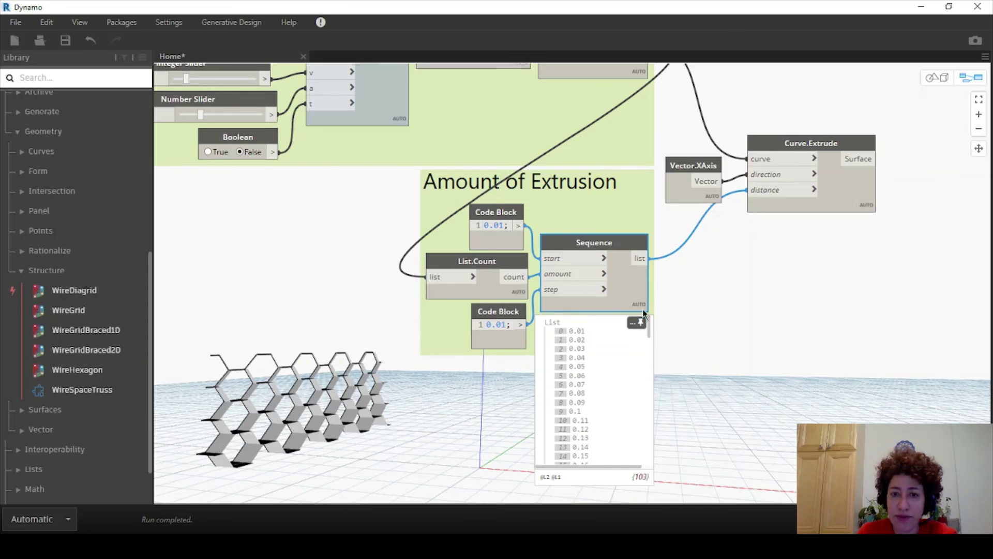
{"action": "left_click_drag", "start_coordinate": [505, 326], "coordinate": [500, 326]}
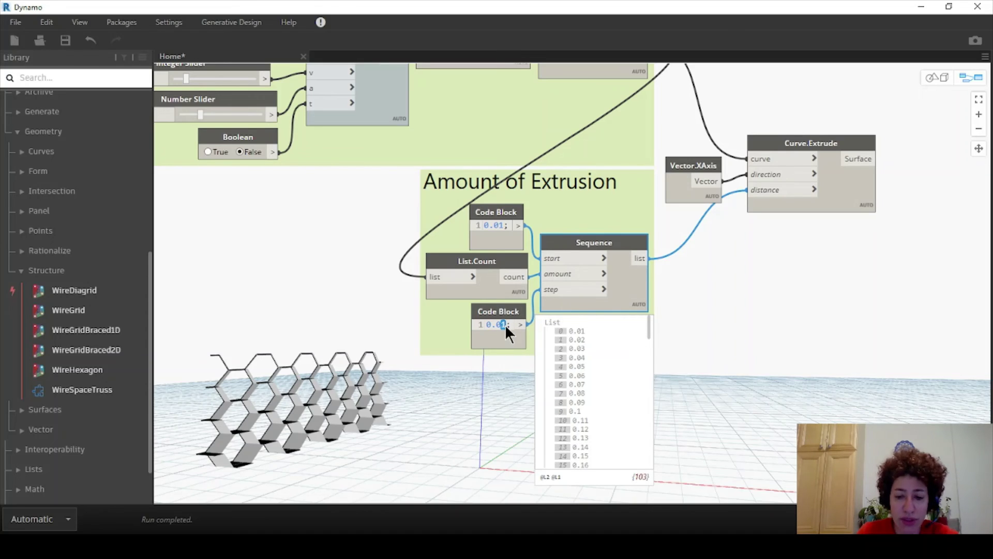
{"action": "type", "text": "05"}
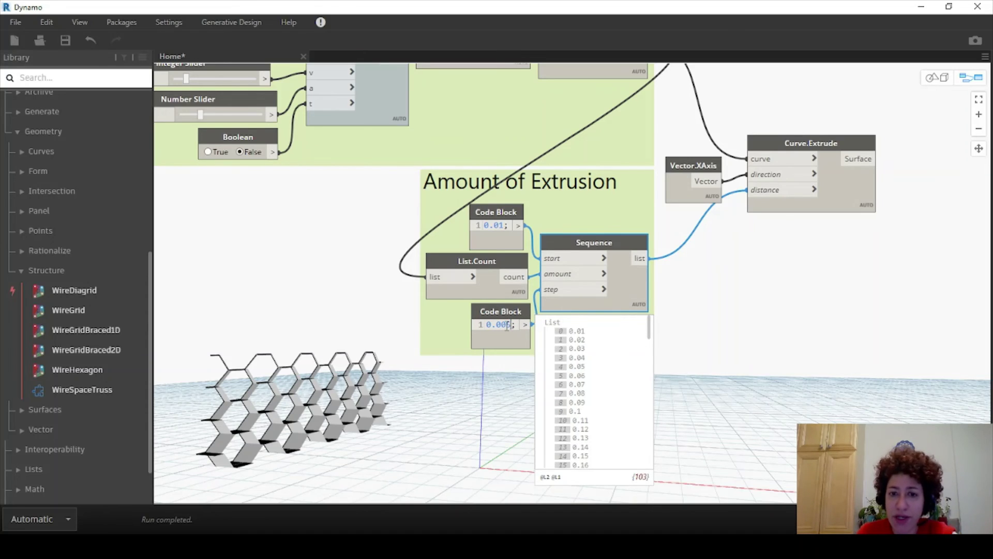
{"action": "left_click", "coordinate": [654, 310]}
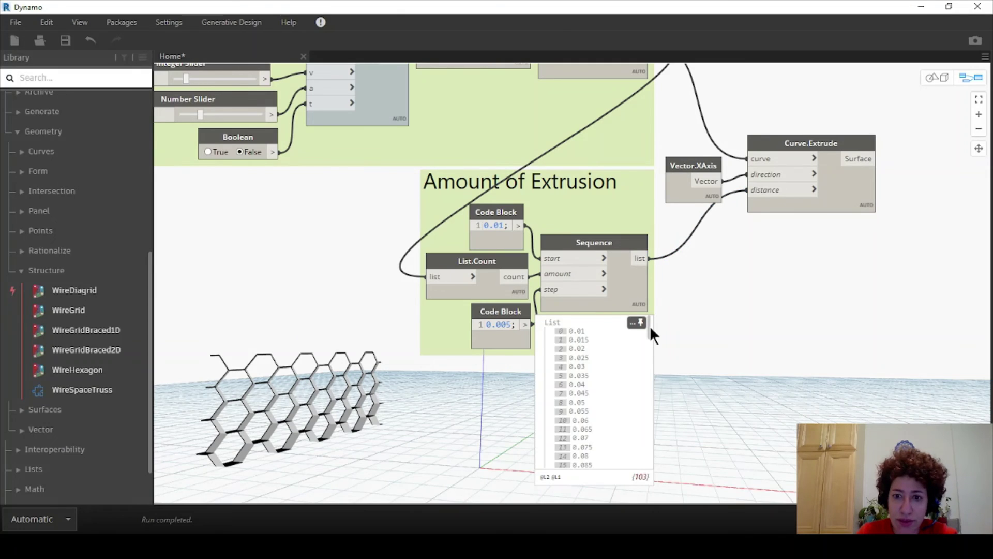
{"action": "mouse_move", "coordinate": [650, 327]}
{"action": "left_mouse_down"}
{"action": "mouse_move", "coordinate": [651, 469]}
{"action": "mouse_move", "coordinate": [652, 312]}
{"action": "left_mouse_up"}
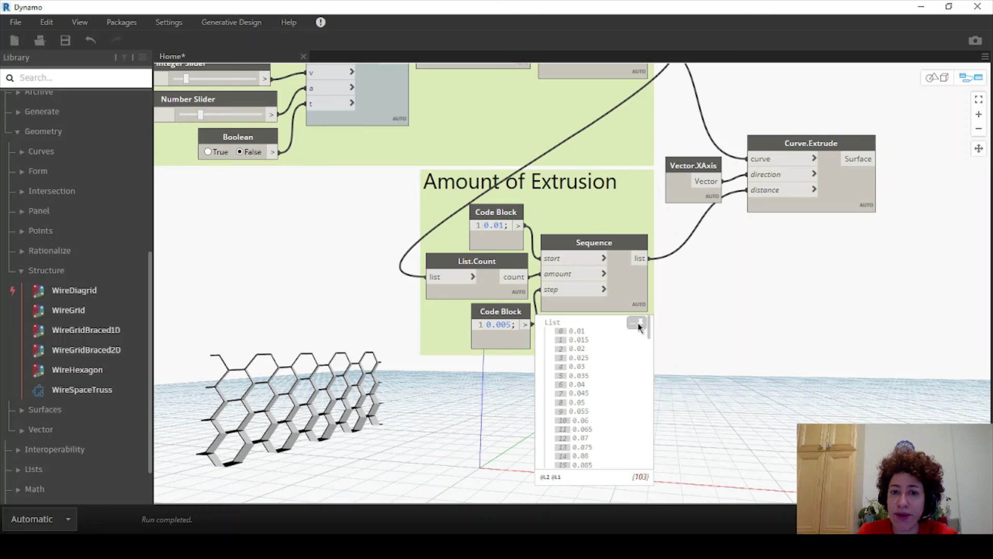
{"action": "left_click", "coordinate": [640, 327]}
{"action": "scroll", "coordinate": [701, 337], "scroll_direction": "down", "scroll_amount": 2}
{"action": "scroll", "coordinate": [754, 268], "scroll_direction": "up", "scroll_amount": 1}
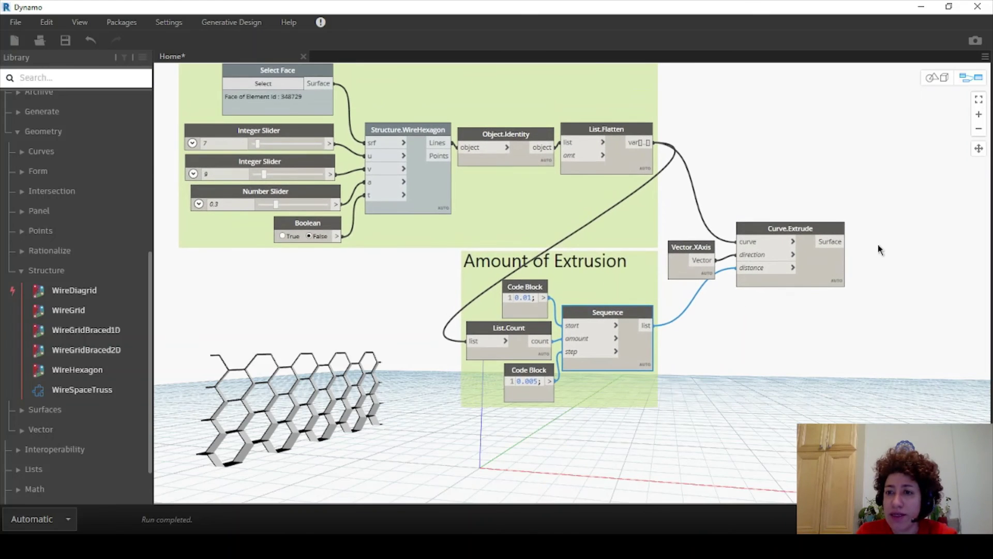
- Add a Surface.Thicken node with a both_sides input
{"action": "scroll", "coordinate": [880, 250], "scroll_direction": "up", "scroll_amount": 1}
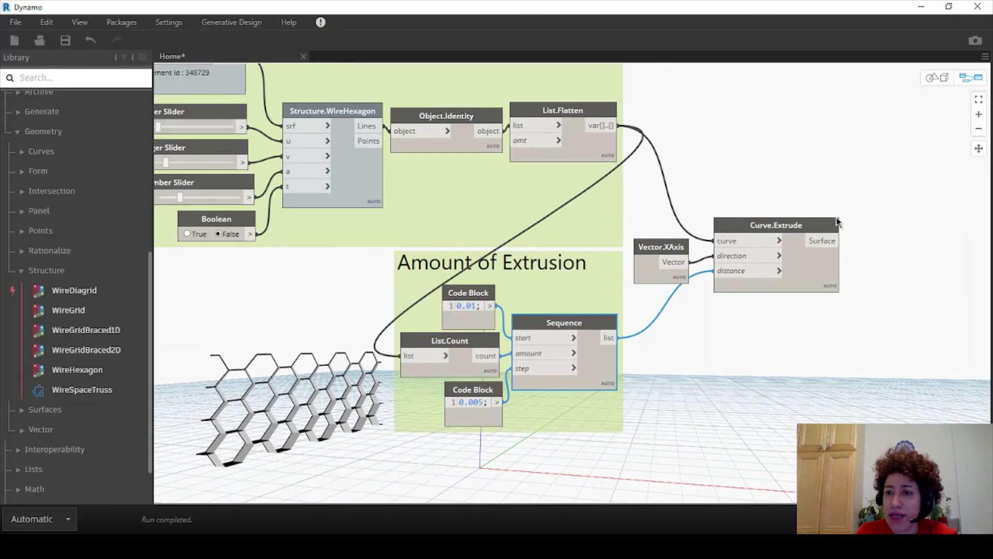
{"action": "right_click", "coordinate": [862, 240]}
{"action": "type", "text": "thicken"}
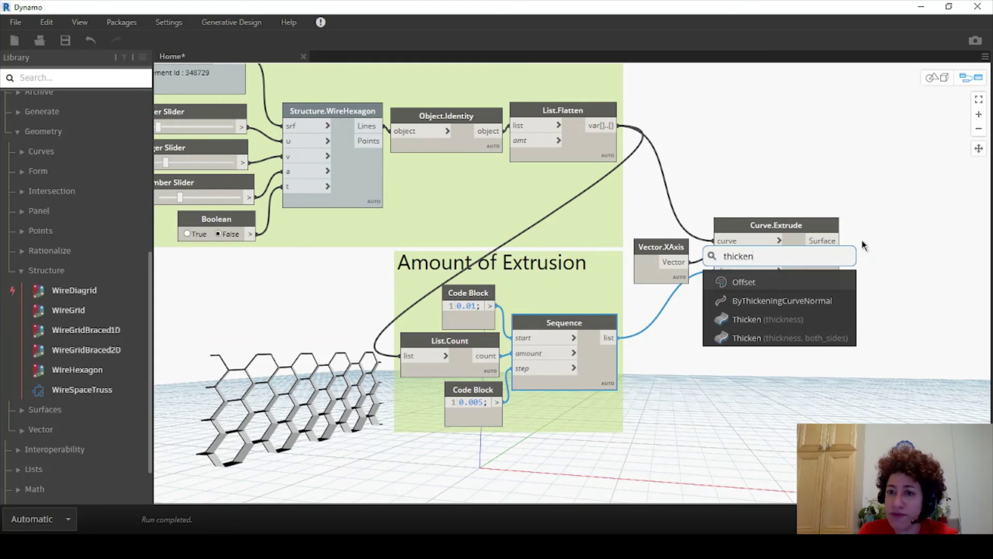
{"action": "mouse_move", "coordinate": [831, 335]}
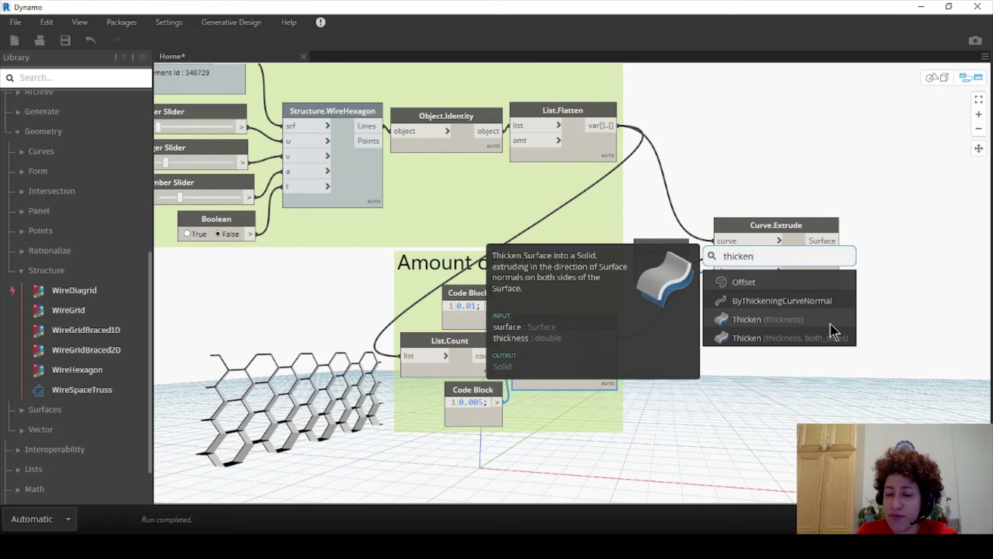
{"action": "left_click", "coordinate": [830, 339]}
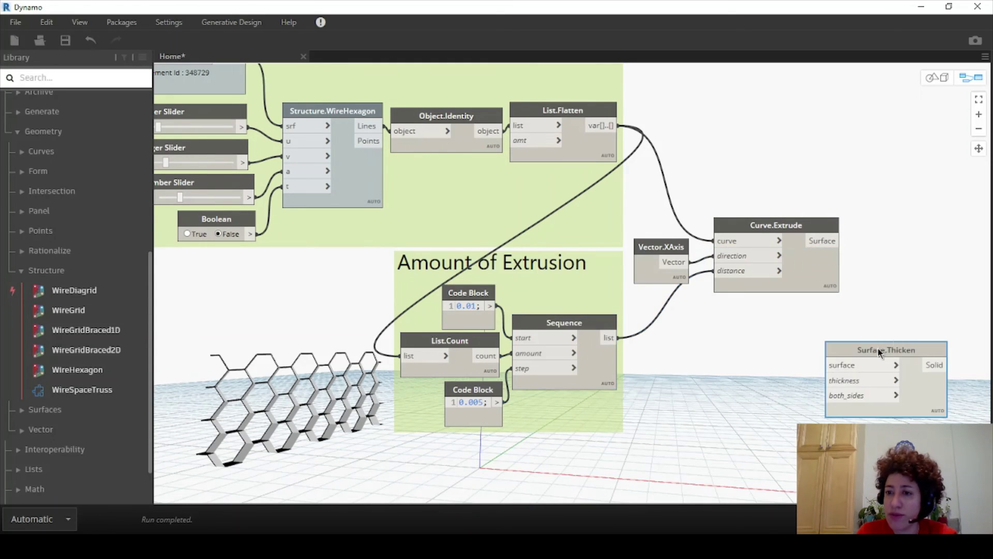
{"action": "left_click_drag", "start_coordinate": [878, 349], "coordinate": [911, 317]}
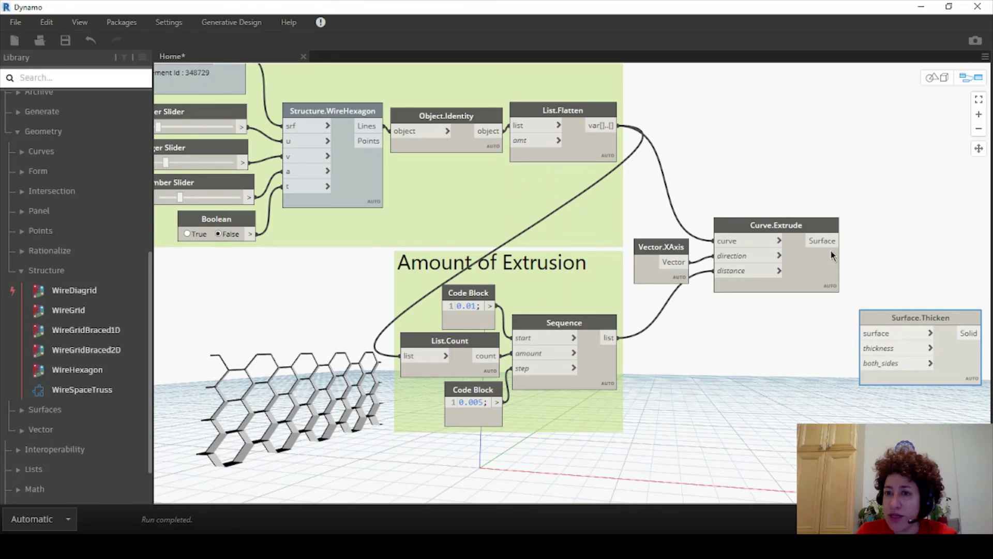
- Create a 0.05 Code Block and connect it to Surface.Thicken's thickness input
{"action": "double_click", "coordinate": [812, 358]}
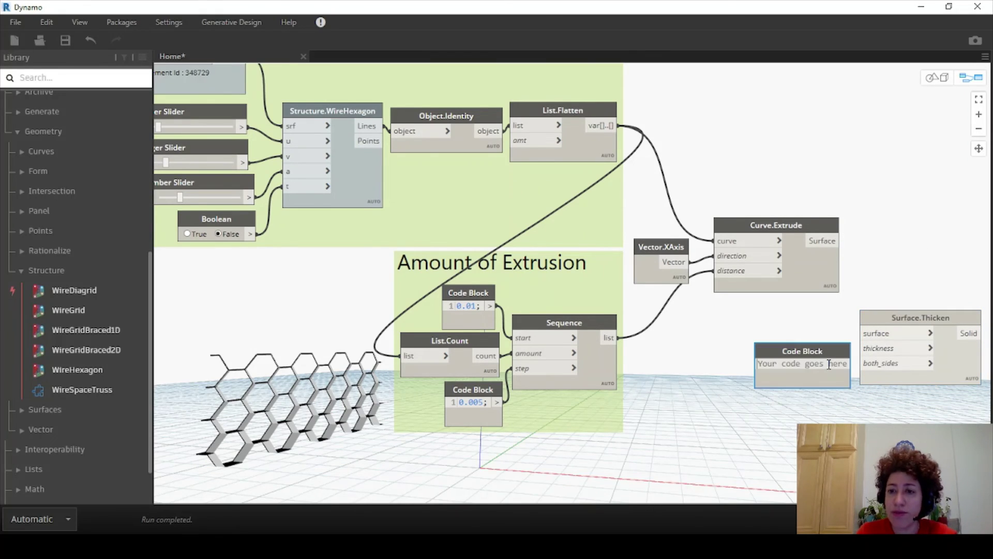
{"action": "type", "text": "0."}
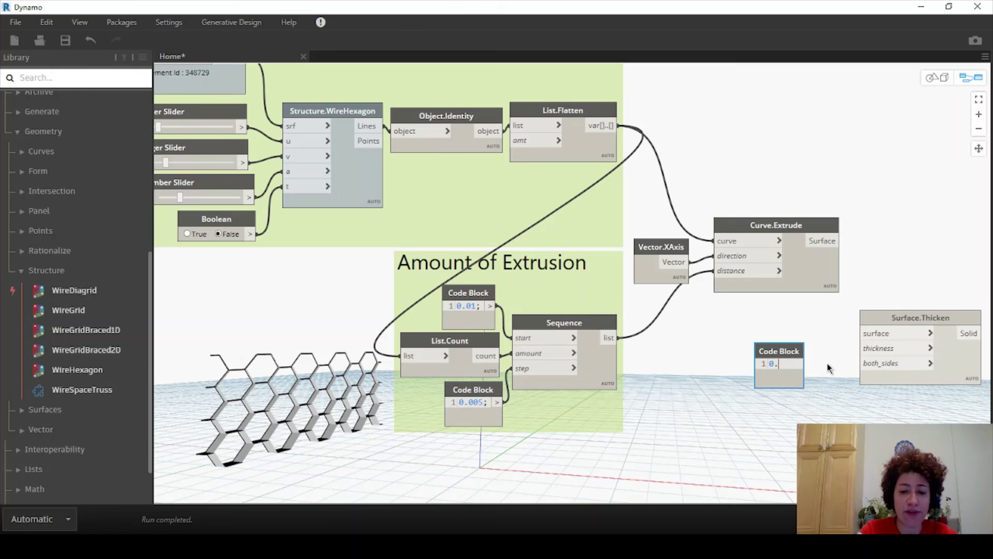
{"action": "type", "text": "05"}
{"action": "left_click", "coordinate": [810, 374]}
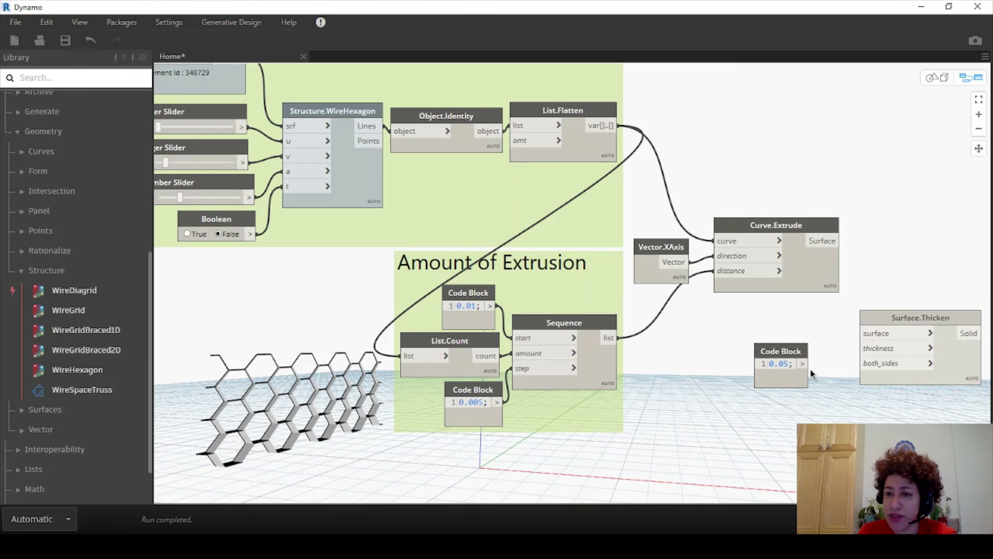
{"action": "left_click", "coordinate": [909, 351]}
{"action": "left_click_drag", "start_coordinate": [805, 351], "coordinate": [831, 343]}
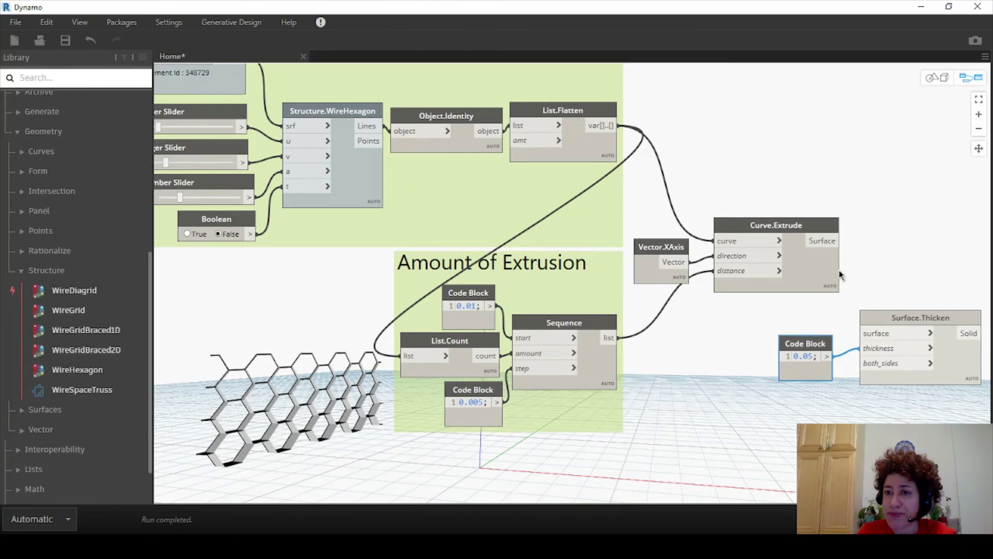
{"action": "mouse_move", "coordinate": [891, 364]}
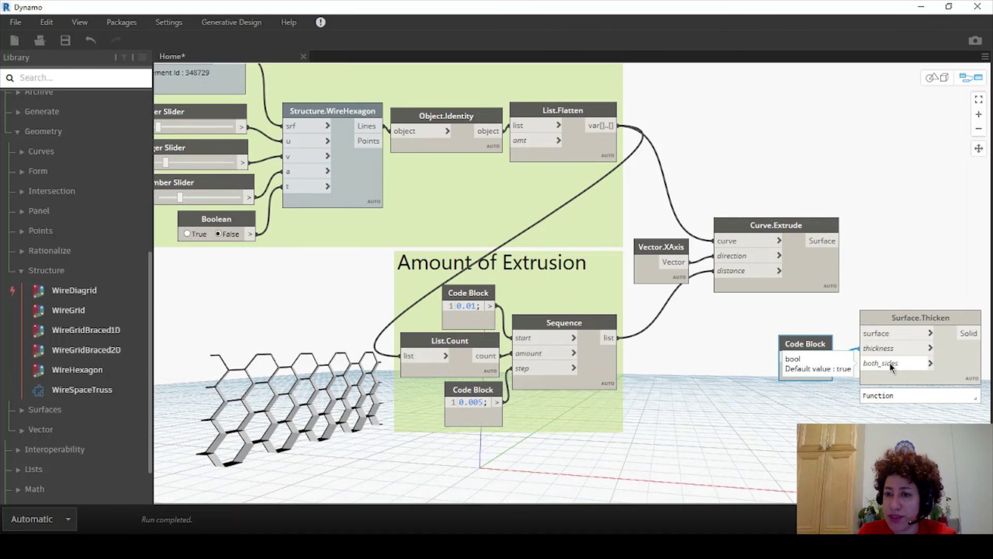
- Add a Boolean toggle, feed the extruded surfaces into Surface.Thicken, and move the thickening nodes up
{"action": "right_click", "coordinate": [800, 415]}
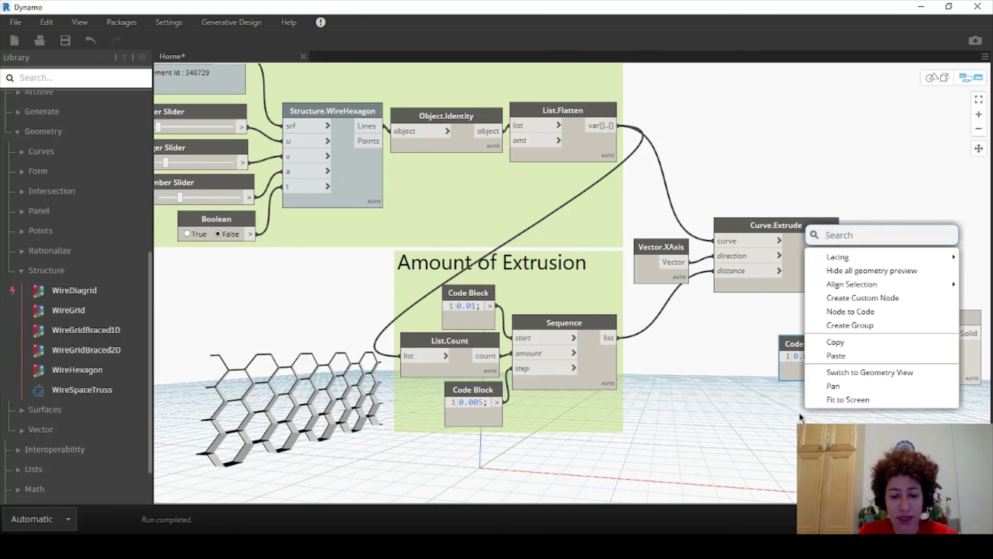
{"action": "type", "text": "bool"}
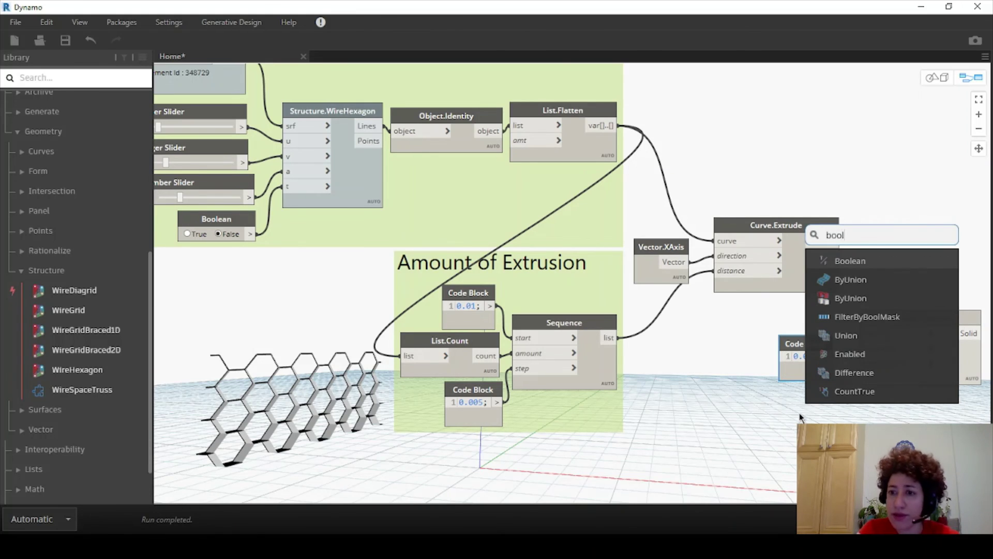
{"action": "left_click", "coordinate": [862, 261]}
{"action": "left_click_drag", "start_coordinate": [895, 263], "coordinate": [857, 373]}
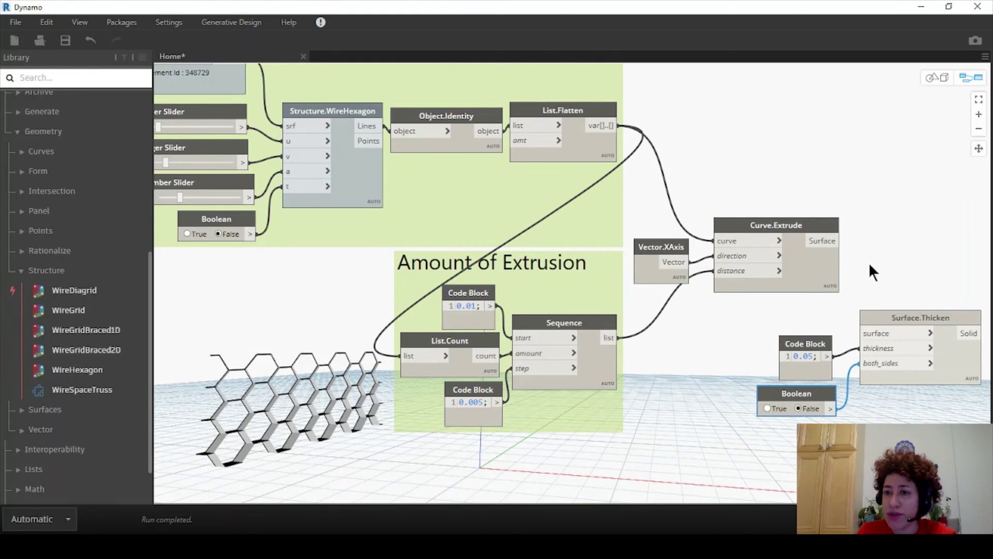
{"action": "left_click_drag", "start_coordinate": [830, 241], "coordinate": [863, 332]}
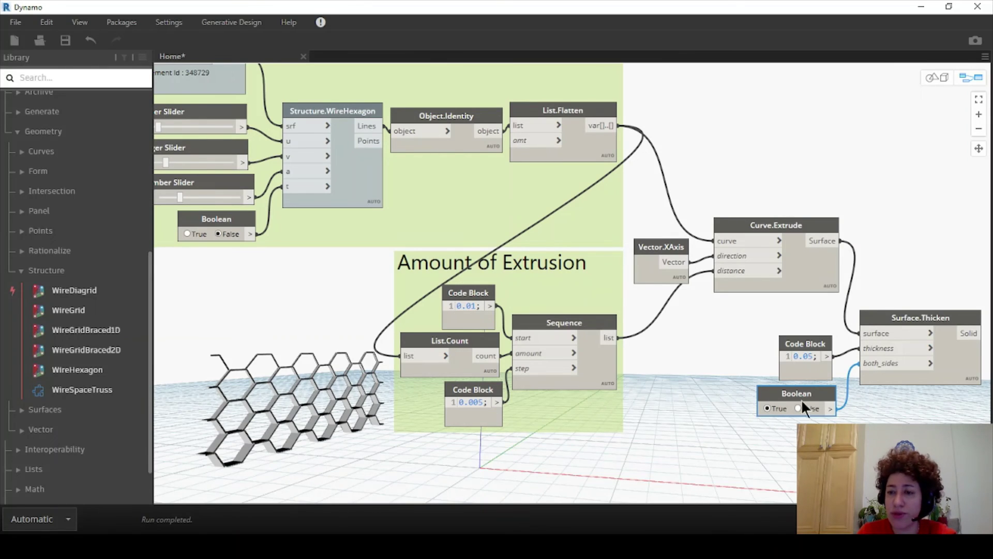
{"action": "left_click_drag", "start_coordinate": [754, 420], "coordinate": [983, 308]}
{"action": "left_click_drag", "start_coordinate": [892, 313], "coordinate": [828, 317]}
- Group Vector.XAxis, Curve.Extrude, the 0.05 Code Block, Boolean and Surface.Thicken as 'Hexagons'
{"action": "right_click", "coordinate": [784, 222]}
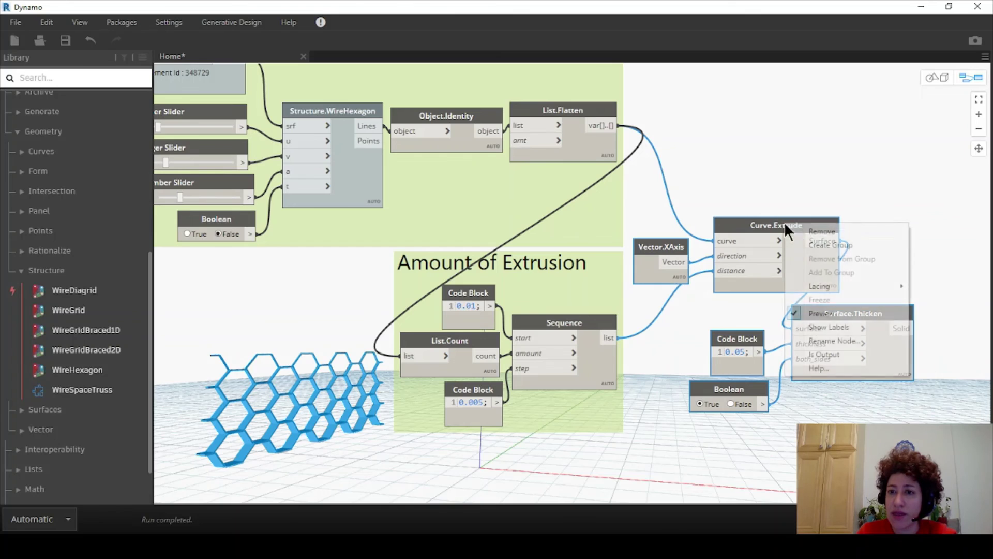
{"action": "left_click", "coordinate": [823, 245]}
{"action": "double_click", "coordinate": [754, 171]}
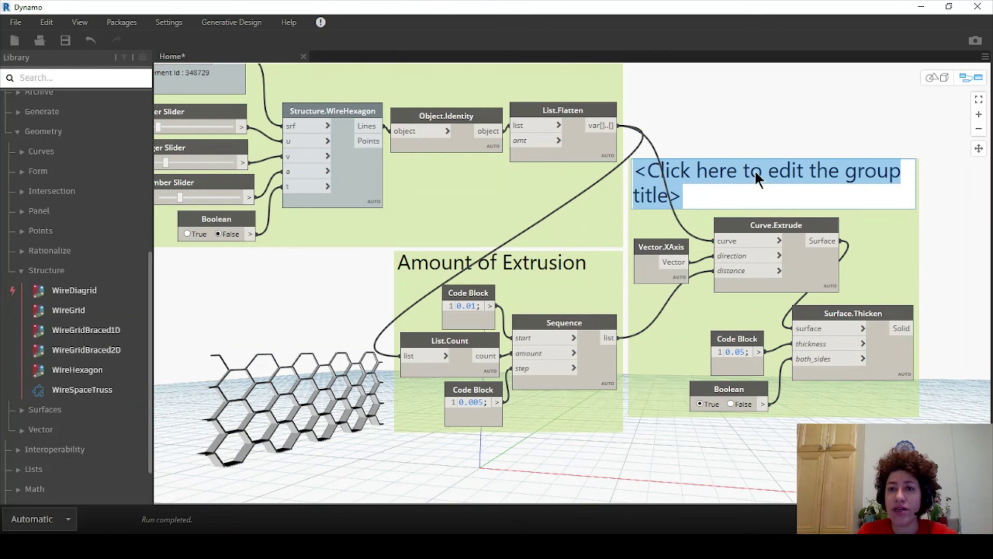
{"action": "type", "text": "H"}
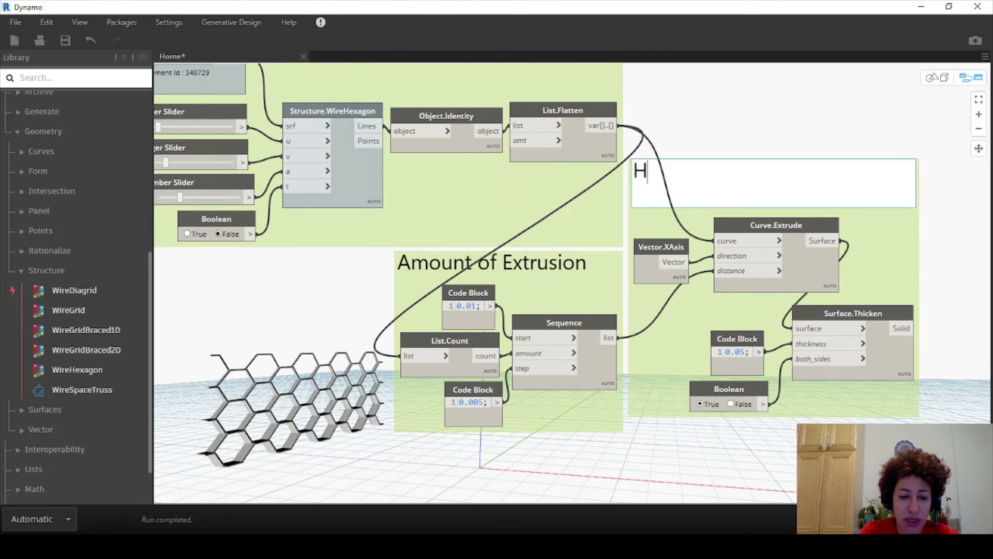
{"action": "type", "text": "exagons"}
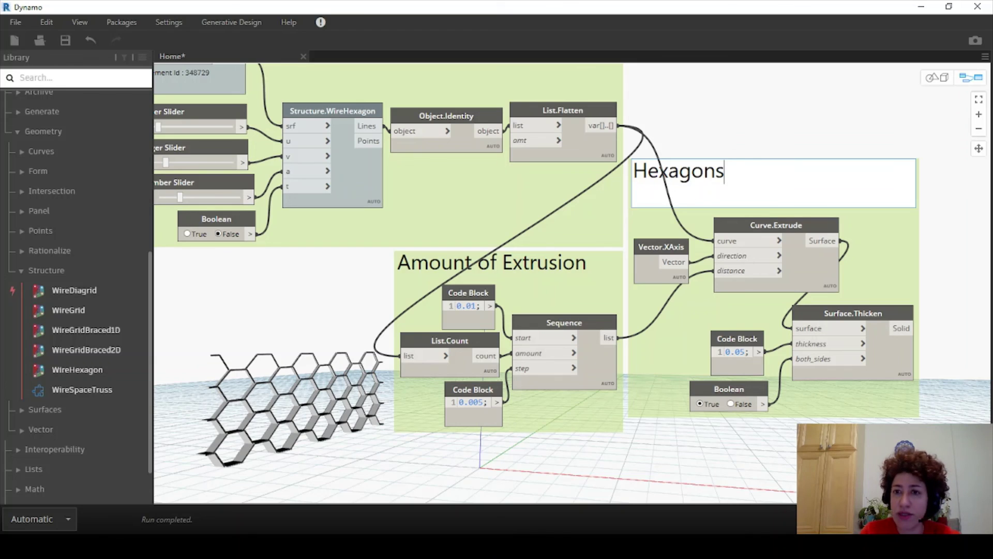
{"action": "left_click", "coordinate": [917, 287]}
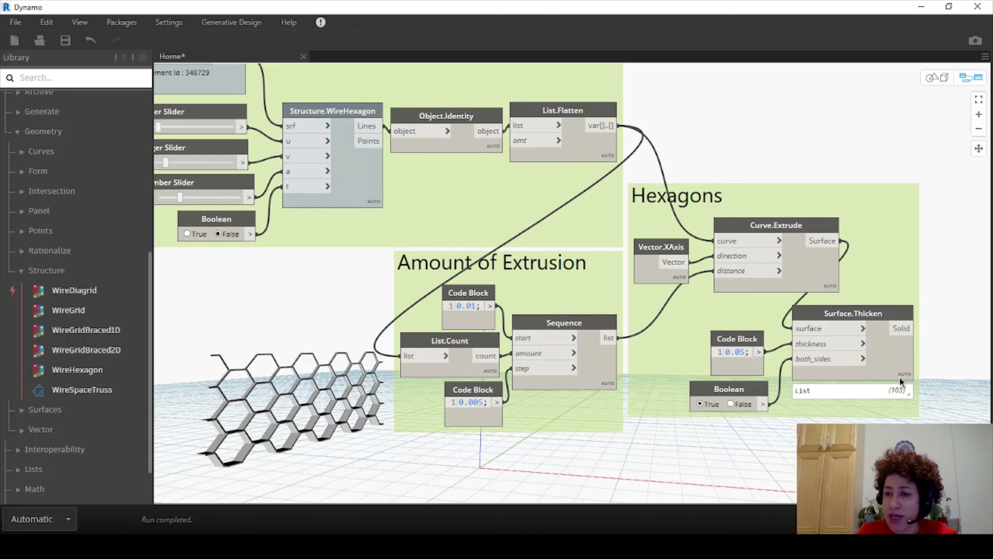
- Place a Solid.ByUnion node below Surface.Thicken and feed it the thickened solids
{"action": "scroll", "coordinate": [779, 266], "scroll_direction": "down", "scroll_amount": 2}
{"action": "scroll", "coordinate": [779, 271], "scroll_direction": "up", "scroll_amount": 3}
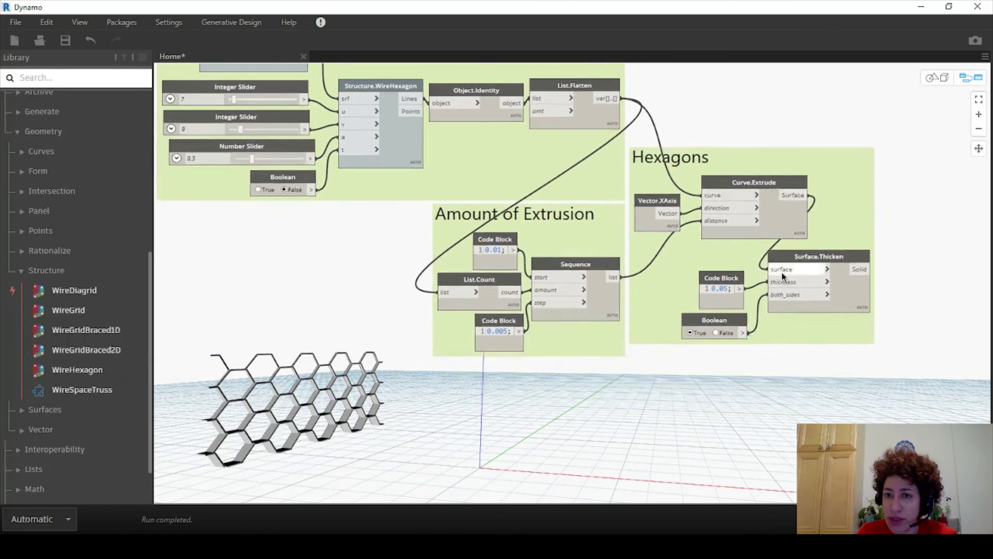
{"action": "right_click", "coordinate": [700, 409]}
{"action": "type", "text": "union"}
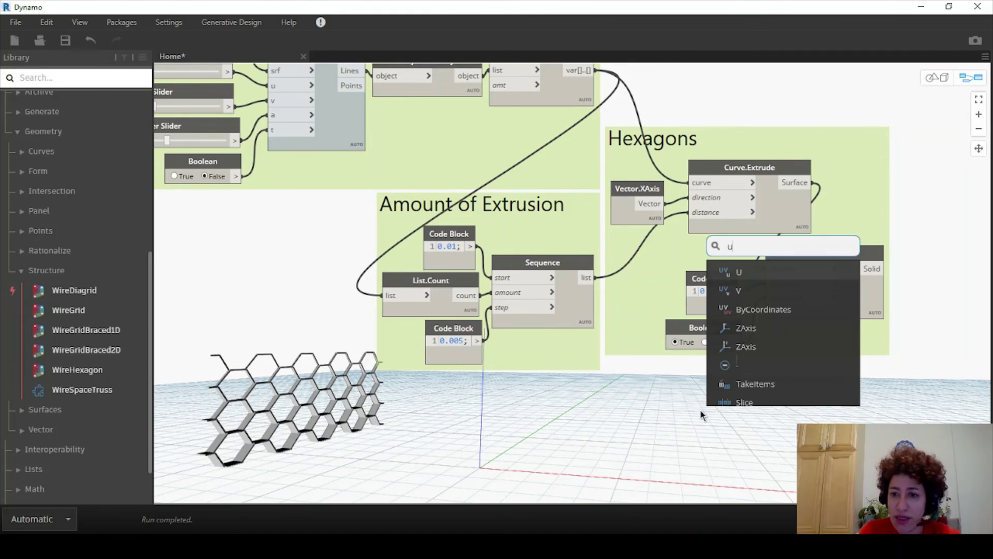
{"action": "left_click", "coordinate": [777, 313]}
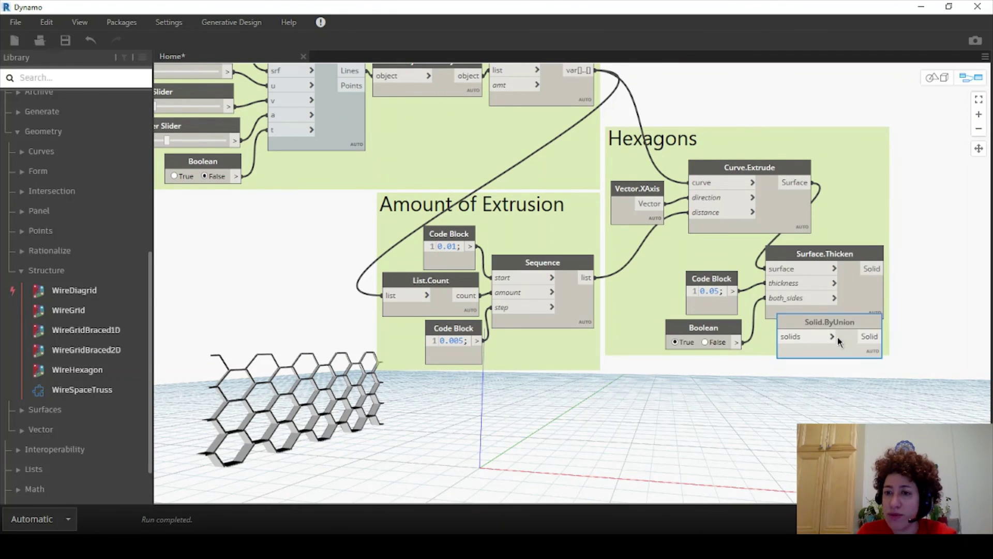
{"action": "left_click_drag", "start_coordinate": [837, 337], "coordinate": [827, 379]}
{"action": "left_click_drag", "start_coordinate": [873, 272], "coordinate": [784, 396]}
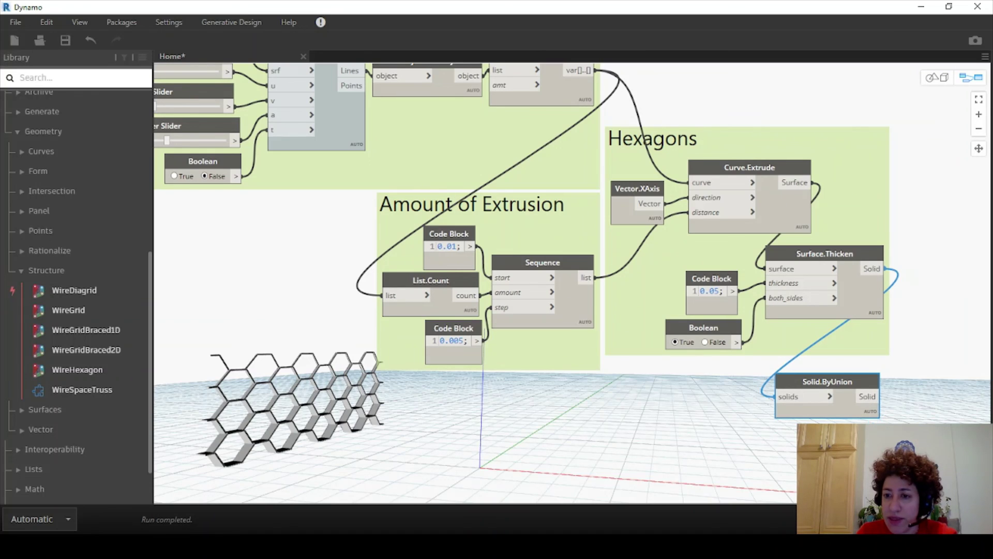
{"action": "mouse_move", "coordinate": [865, 384]}
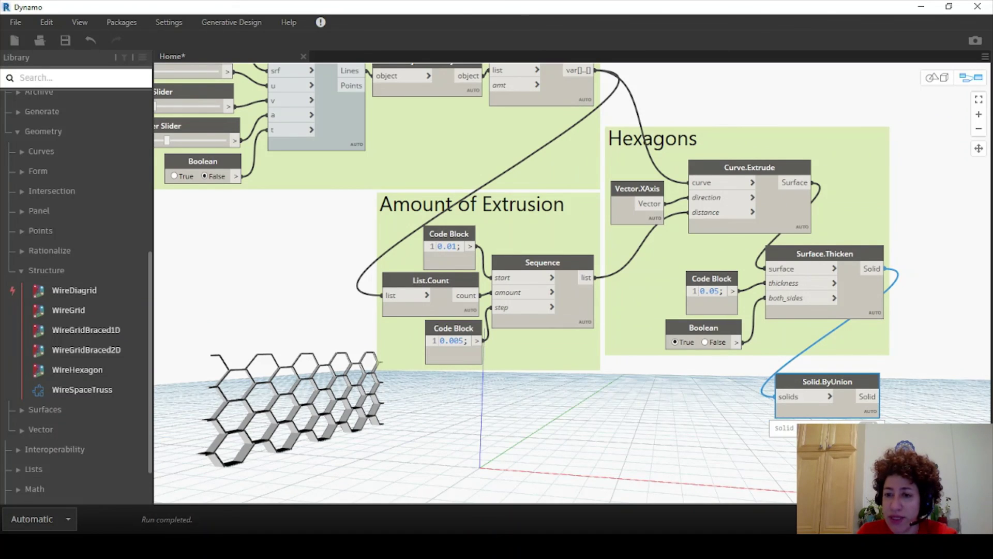
{"action": "scroll", "coordinate": [747, 453], "scroll_direction": "down", "scroll_amount": 5}
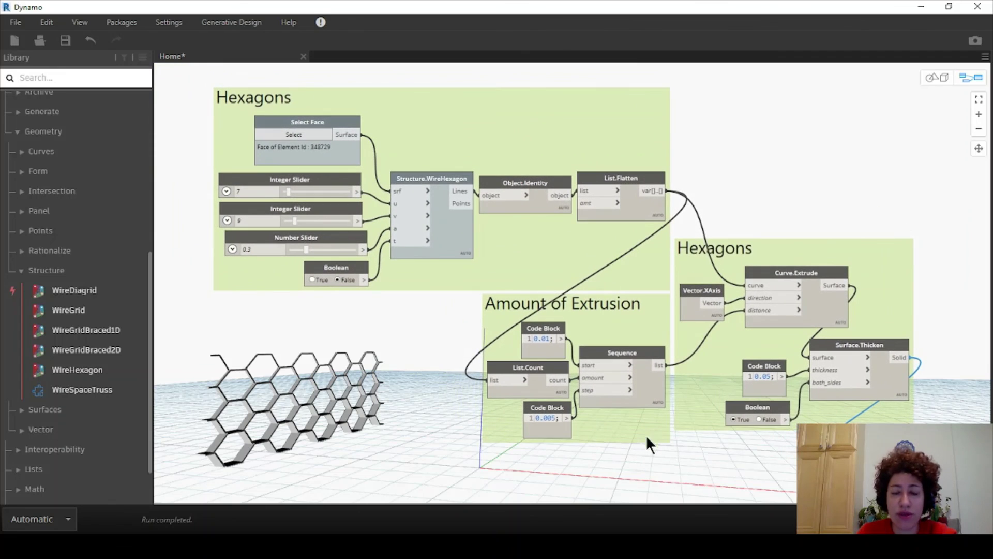
- Zoom out over the whole graph and expand the Library's Geometry > Panel category
{"action": "scroll", "coordinate": [643, 430], "scroll_direction": "up", "scroll_amount": 1}
{"action": "scroll", "coordinate": [434, 343], "scroll_direction": "up", "scroll_amount": 1}
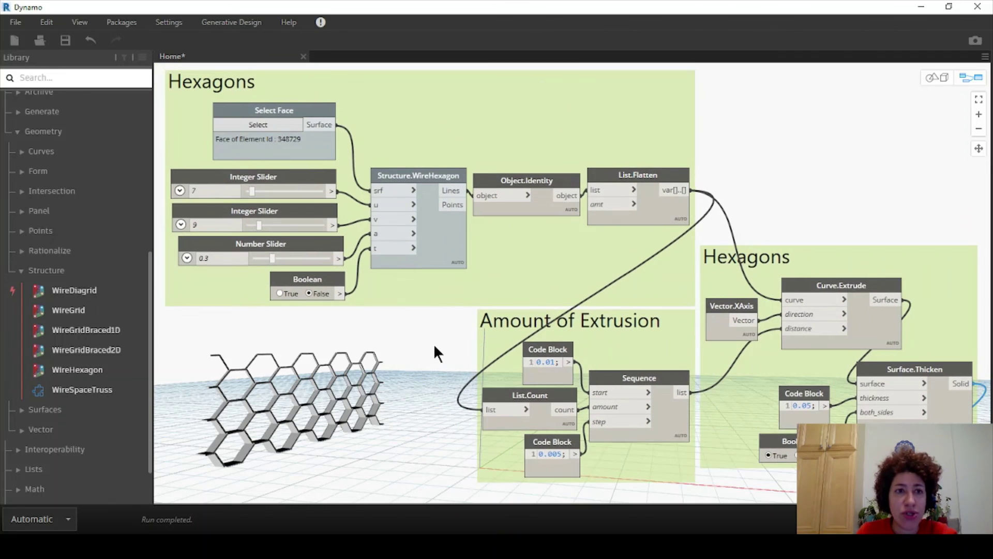
{"action": "mouse_move", "coordinate": [35, 335]}
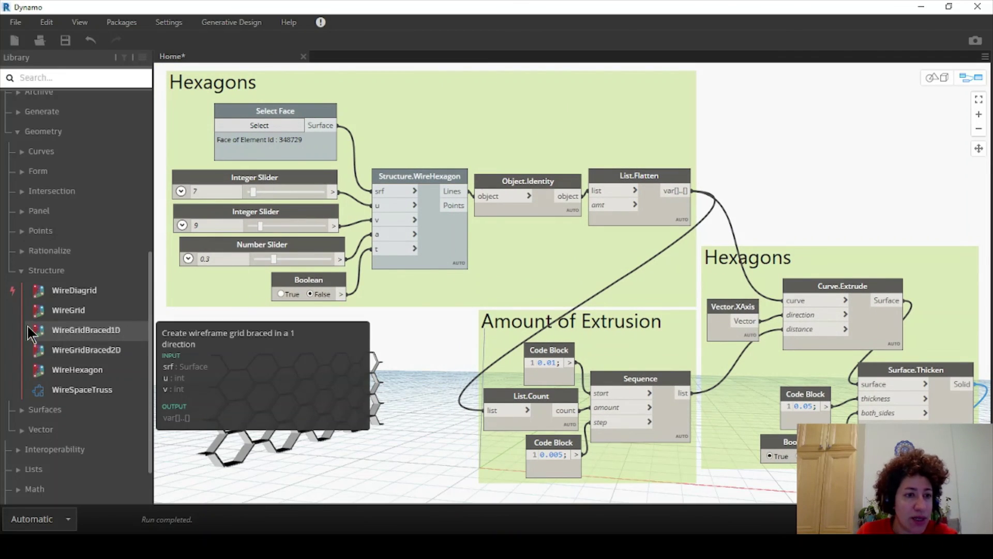
{"action": "mouse_move", "coordinate": [94, 377]}
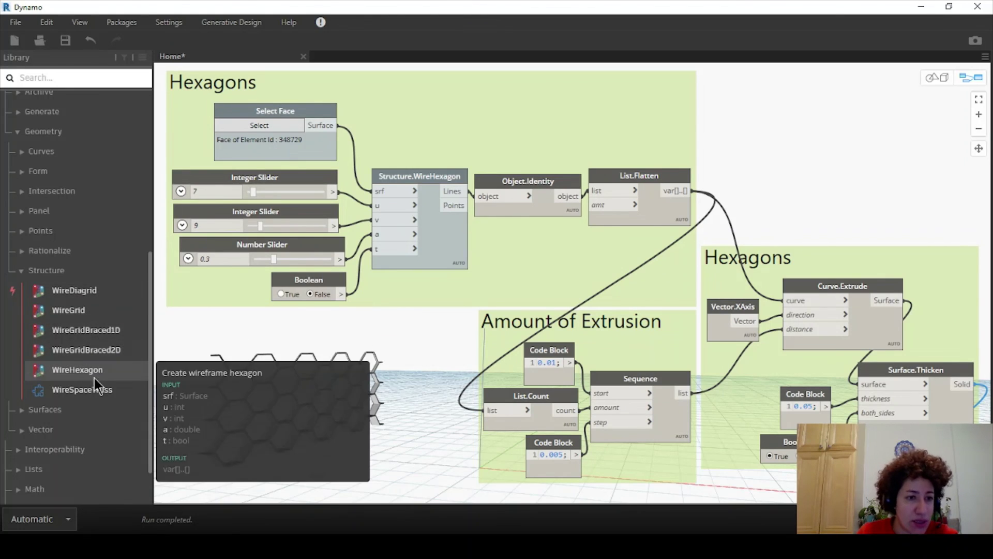
{"action": "mouse_move", "coordinate": [106, 333]}
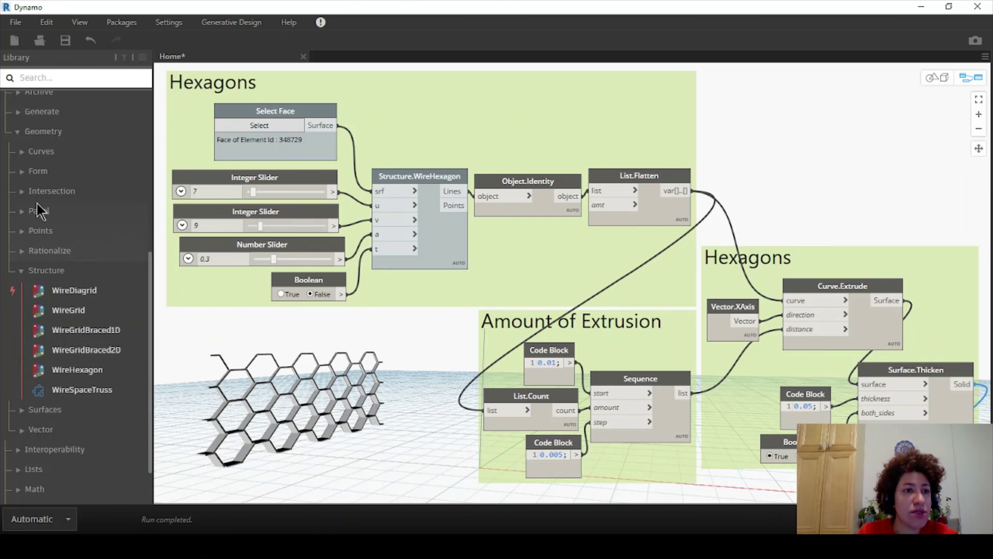
{"action": "left_click", "coordinate": [21, 212]}
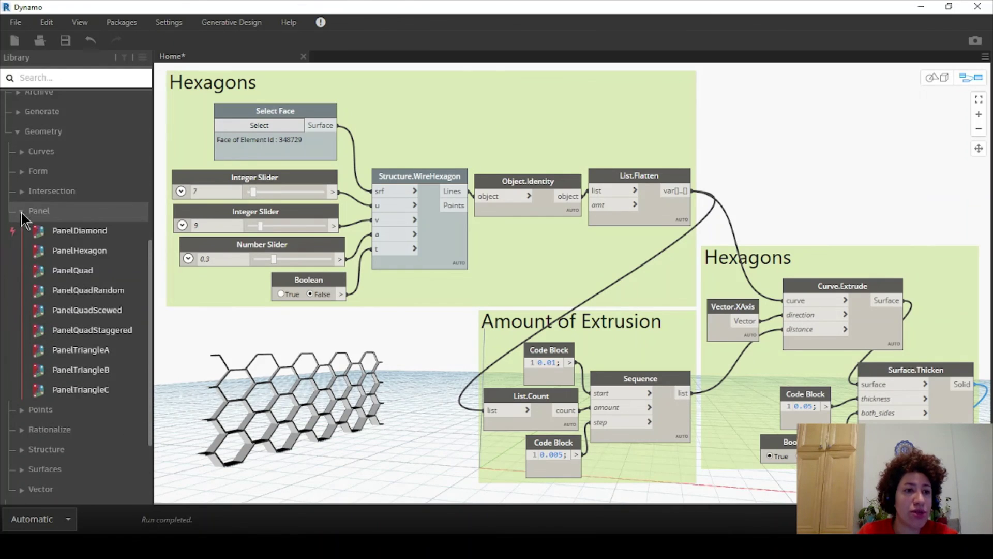